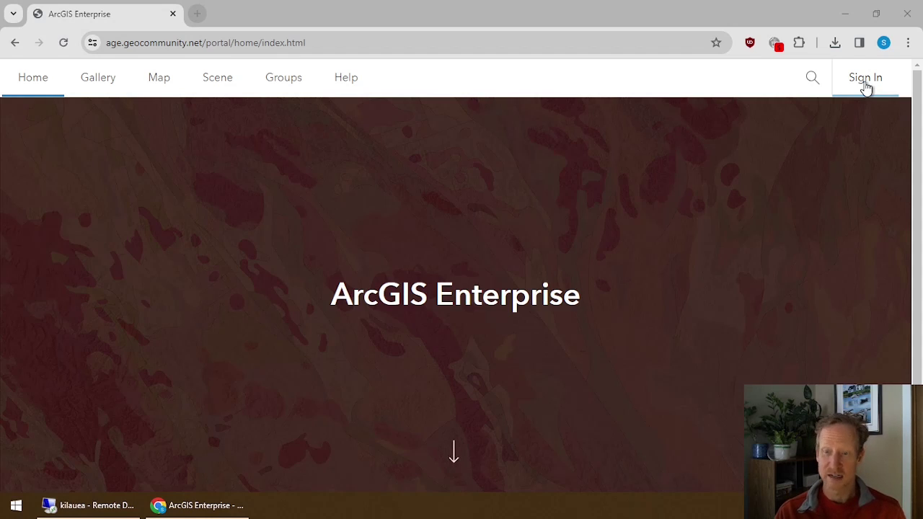
- Sign in to the portal with the administrator's saved username and password
left_click(866, 84)
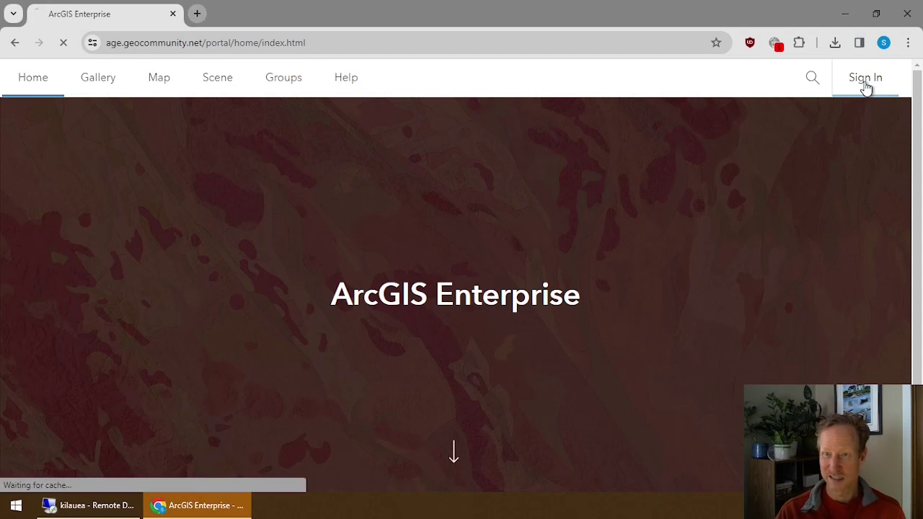
left_click(458, 268)
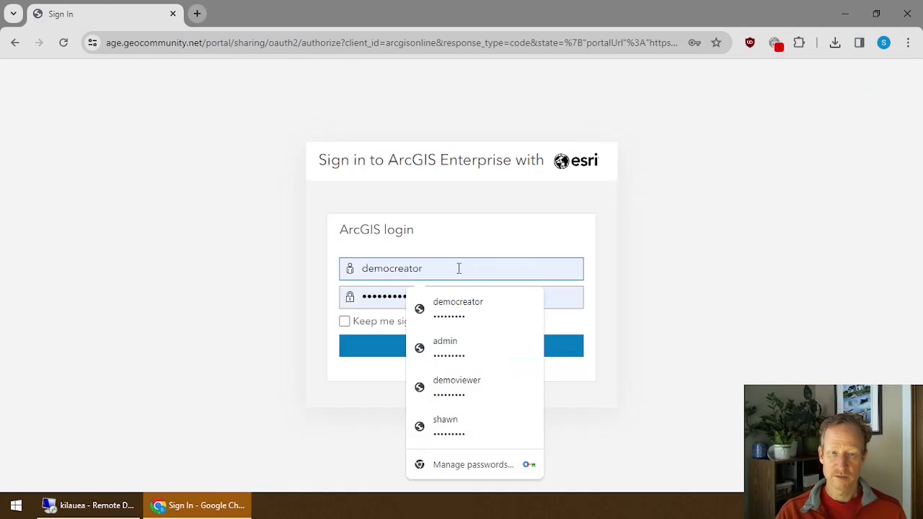
left_click(471, 422)
left_click(457, 352)
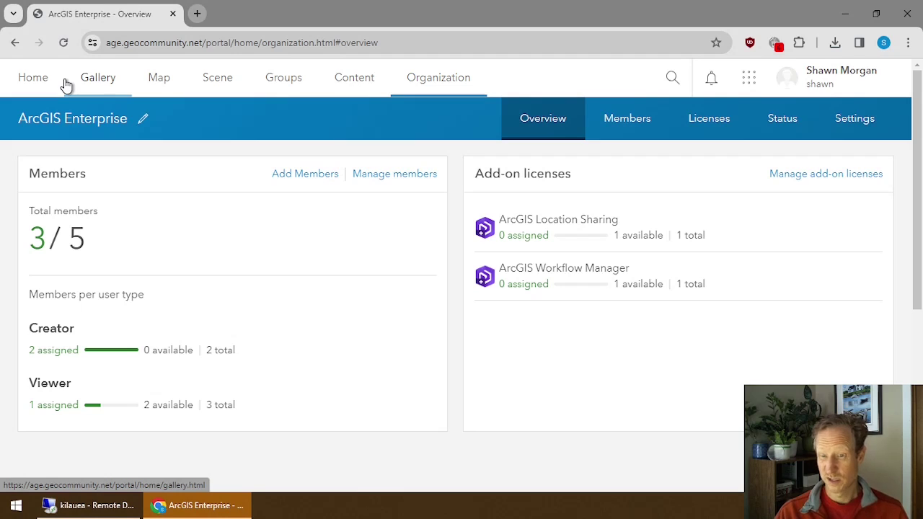
- Tour the portal's home page and gallery, plus the map and scene viewers
left_click(36, 81)
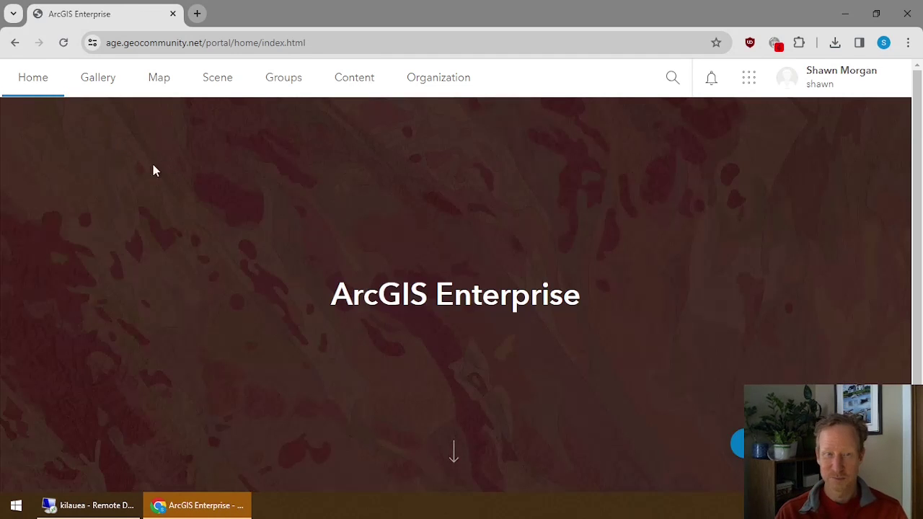
left_click(94, 75)
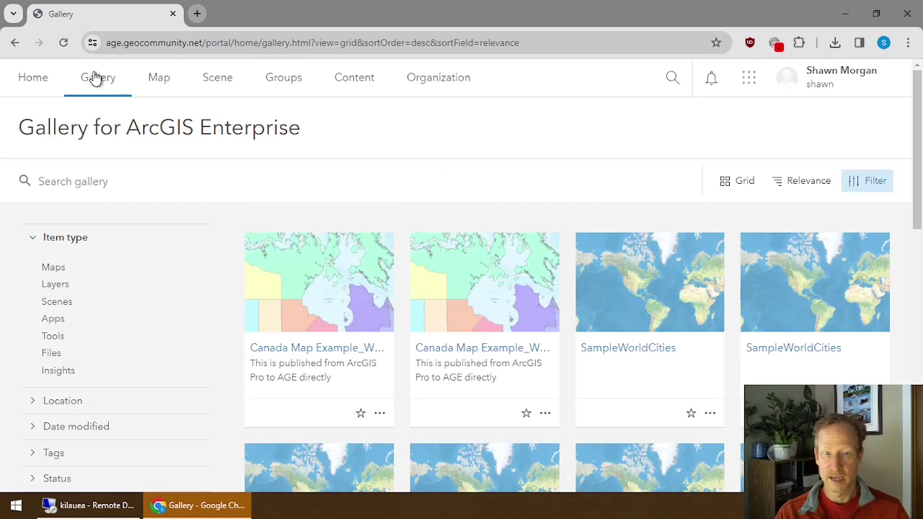
left_click(160, 78)
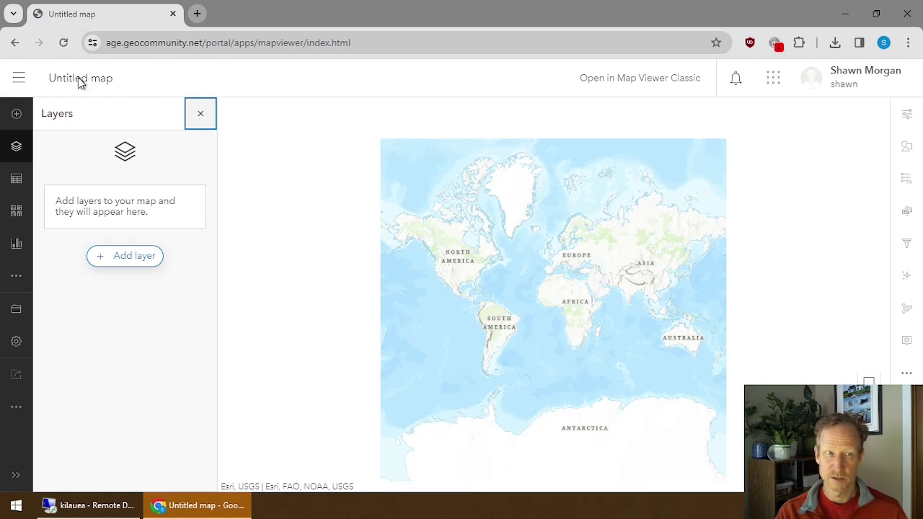
left_click(16, 81)
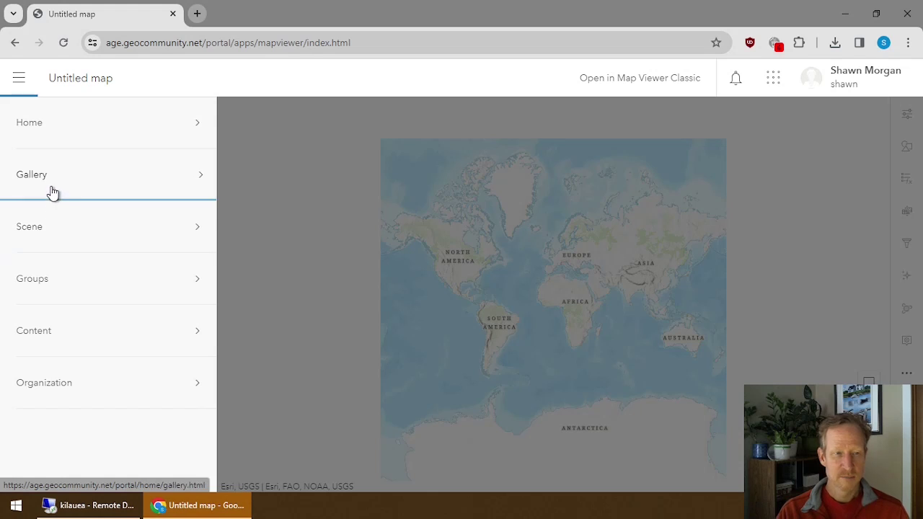
left_click(53, 226)
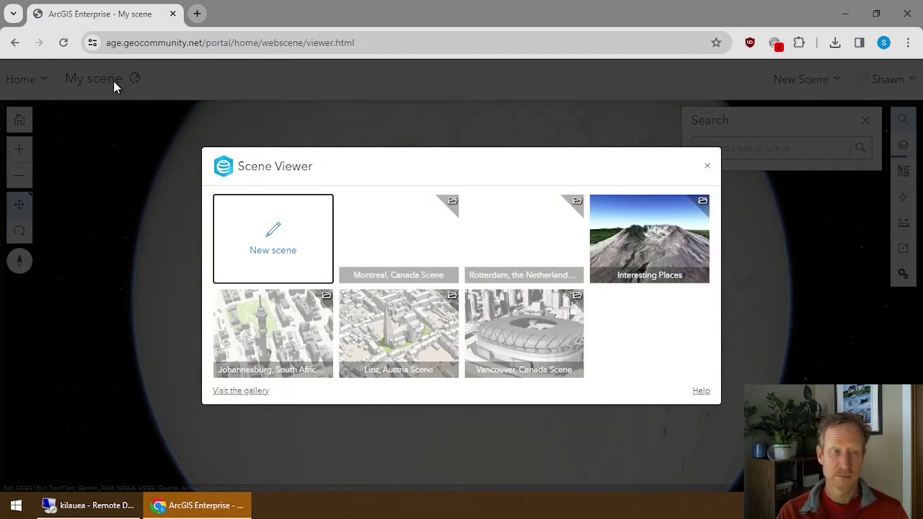
- Leave Scene Viewer to view the My Groups page and return to the portal home page
left_click(19, 78)
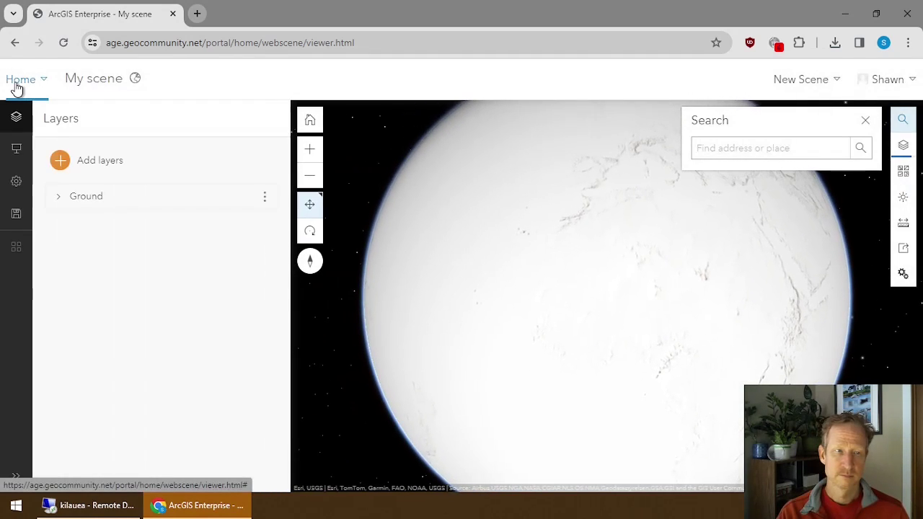
left_click(18, 85)
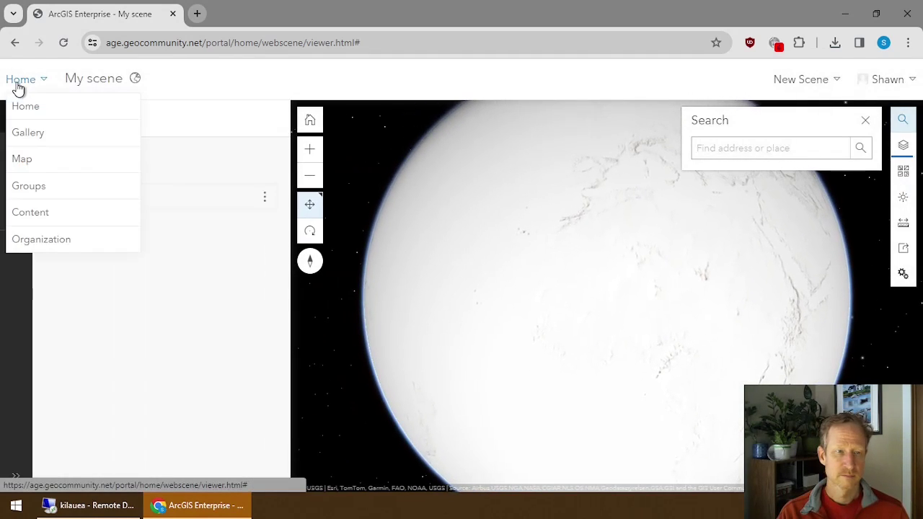
left_click(38, 194)
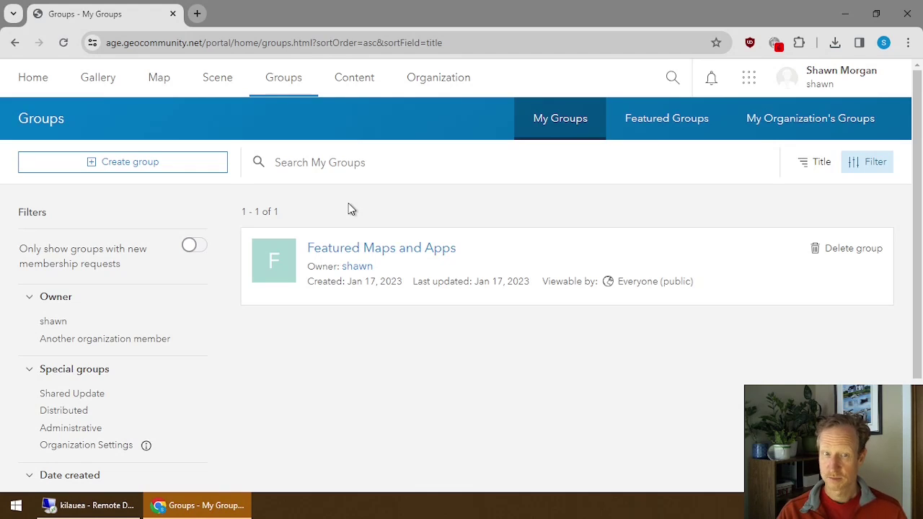
left_click(29, 76)
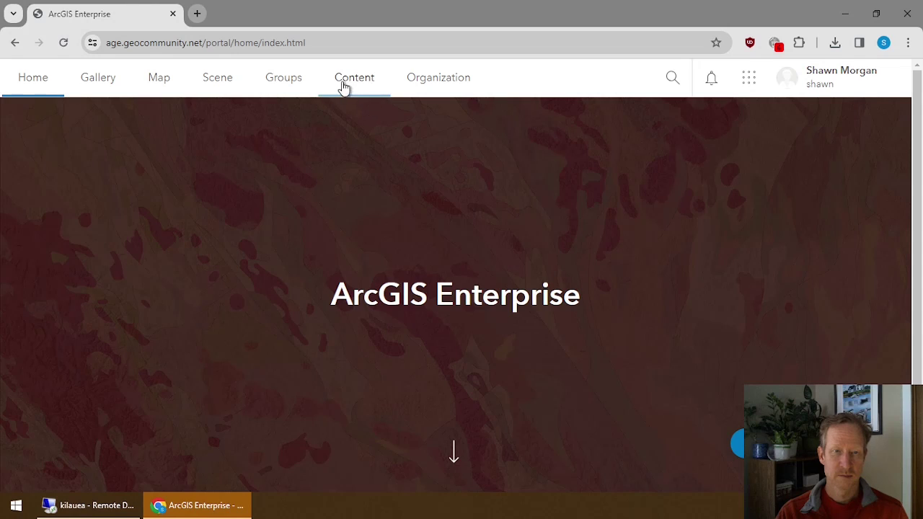
- Look over the My Content list and the organization's overview and member list
left_click(349, 83)
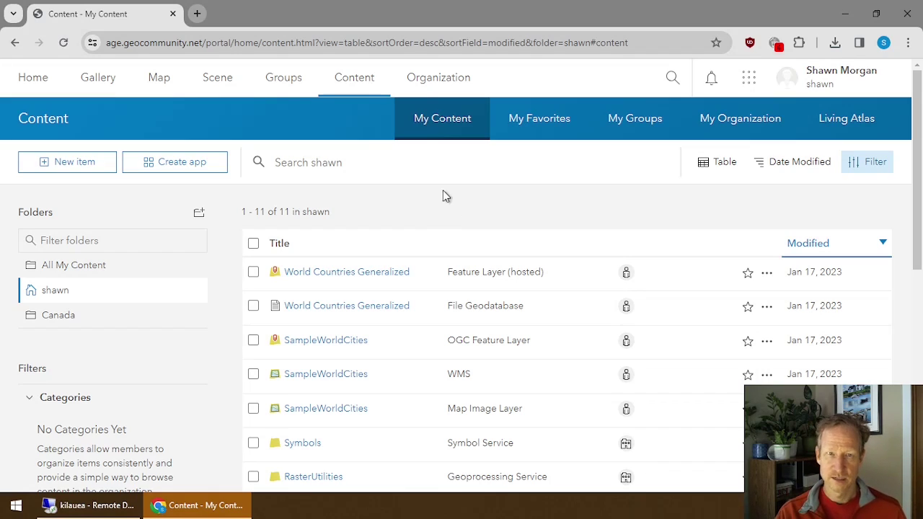
left_click(423, 95)
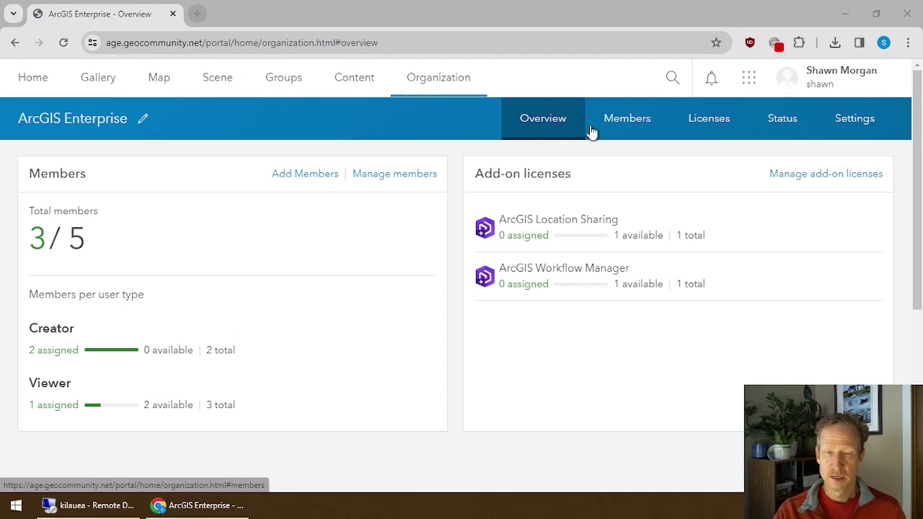
left_click(616, 130)
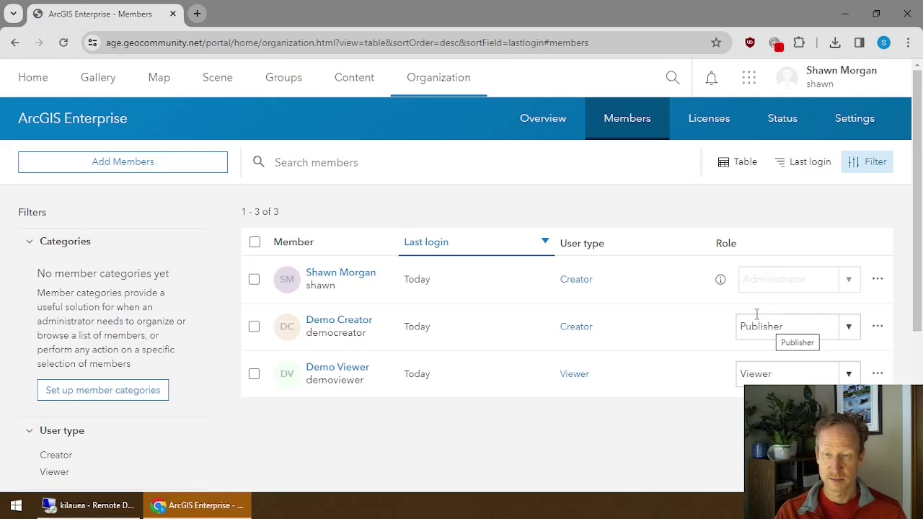
- Review the organization's licenses by user type, including the app bundles included with Creator
left_click(710, 133)
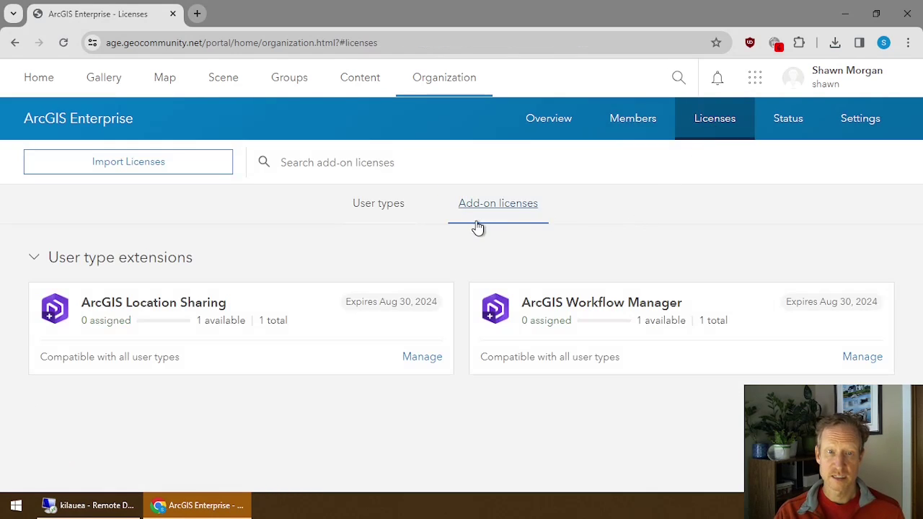
left_click(374, 210)
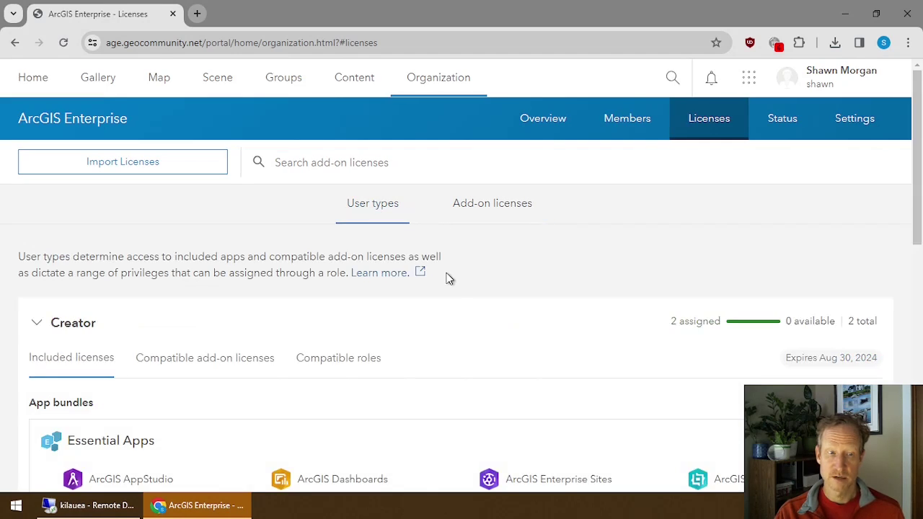
scroll(449, 280, "down", 3)
scroll(324, 276, "down", 1)
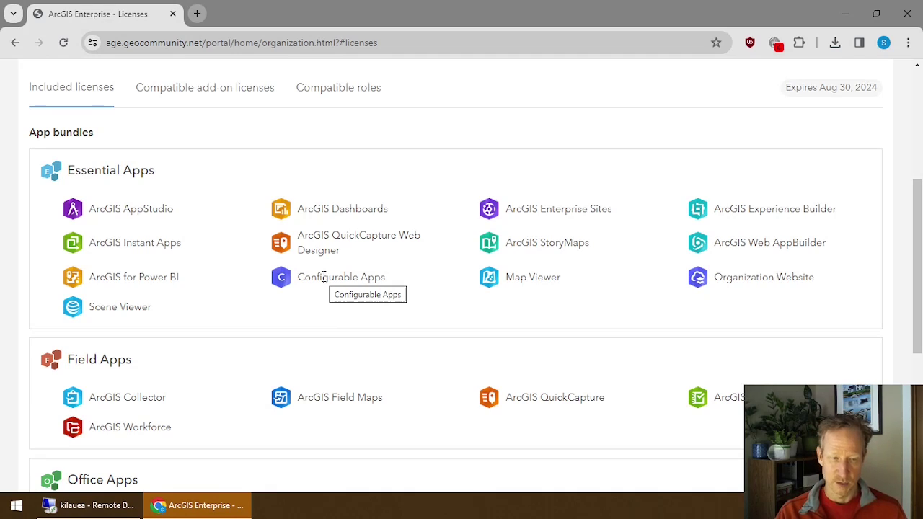
scroll(323, 275, "up", 4)
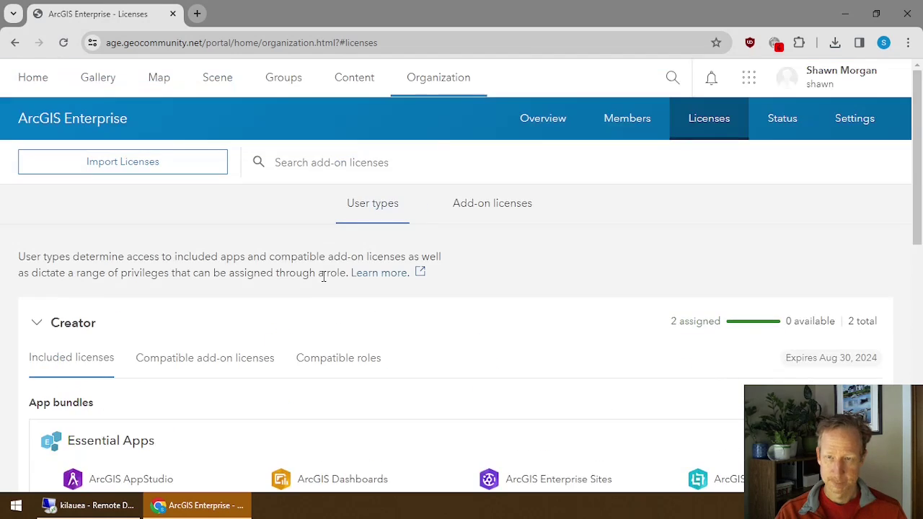
- View the member activity report on the organization's status dashboard
left_click(771, 128)
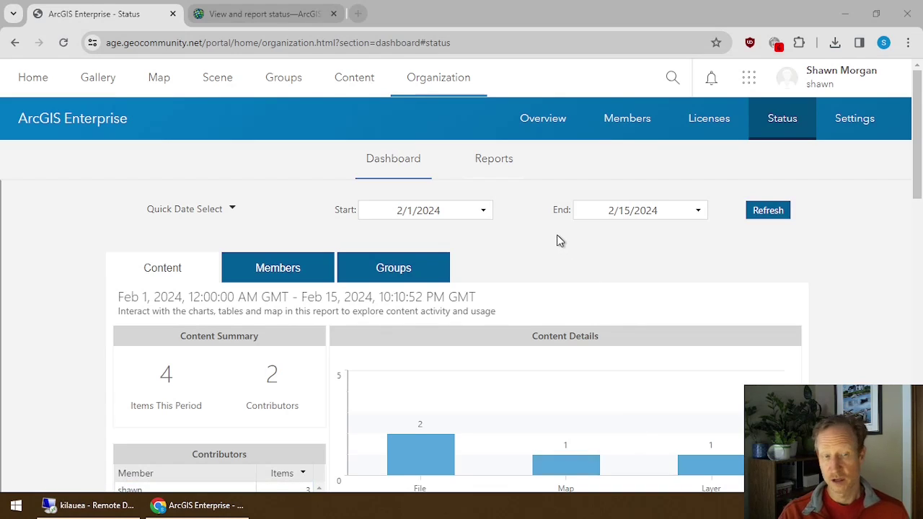
left_click(288, 268)
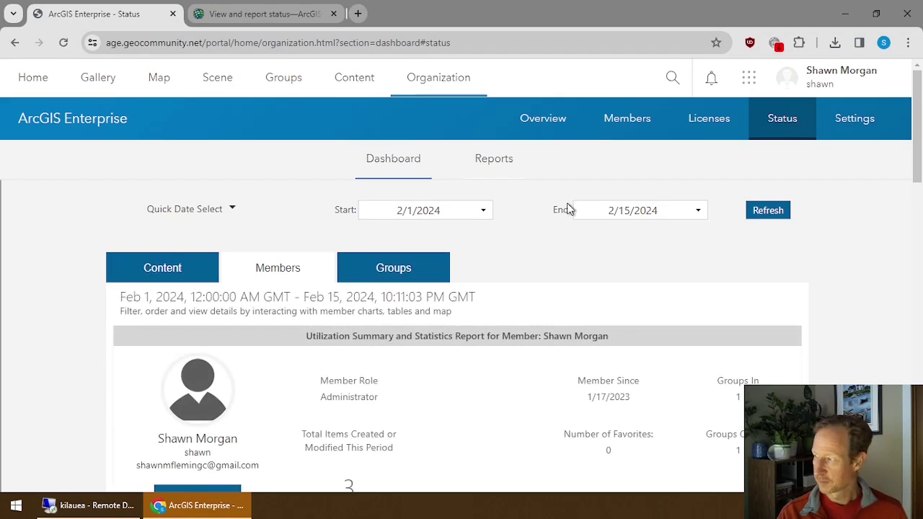
- Open the organization's Home page settings and compare them with the portal home page in a new browser tab
left_click(853, 119)
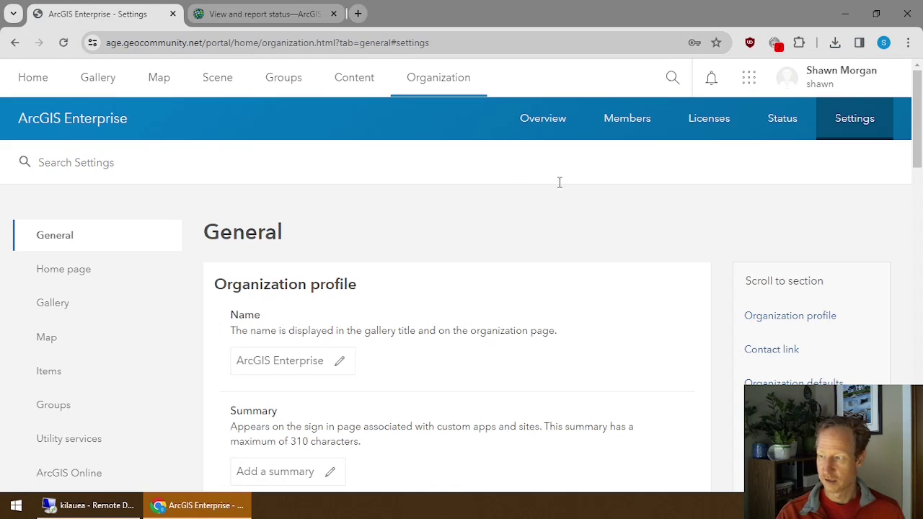
left_click(85, 279)
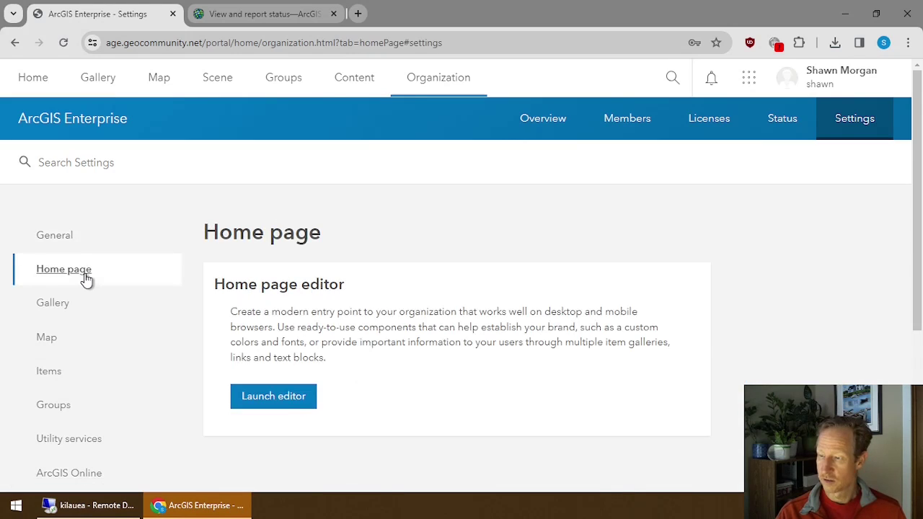
right_click(42, 80)
left_click(93, 88)
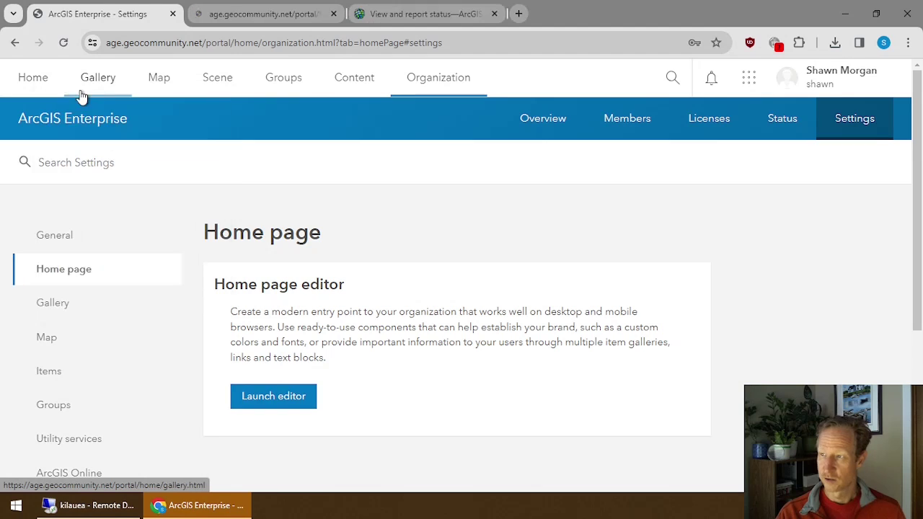
left_click(289, 16)
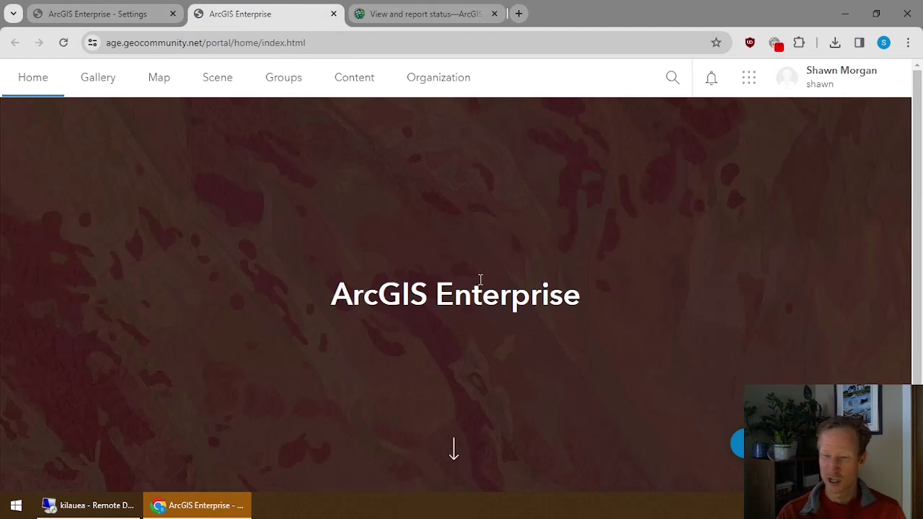
left_click(121, 15)
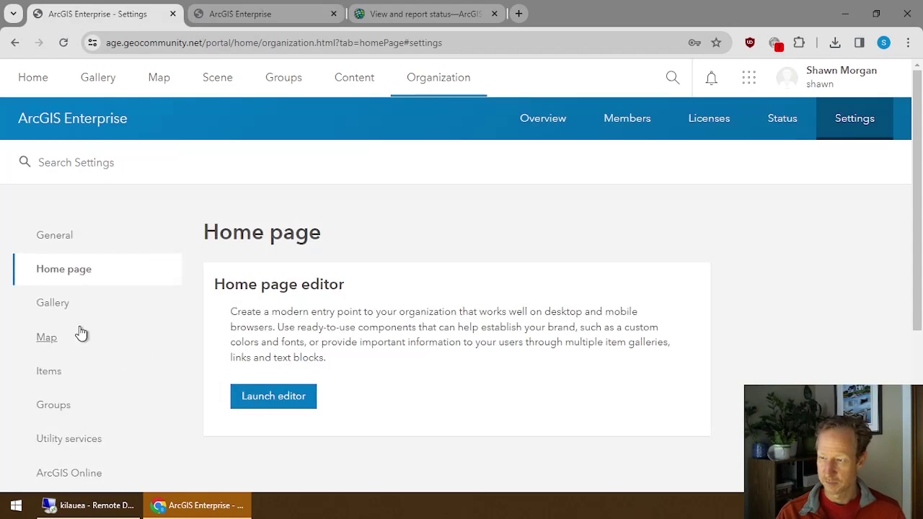
- Review the organization's Gallery settings and its Map settings
left_click(69, 308)
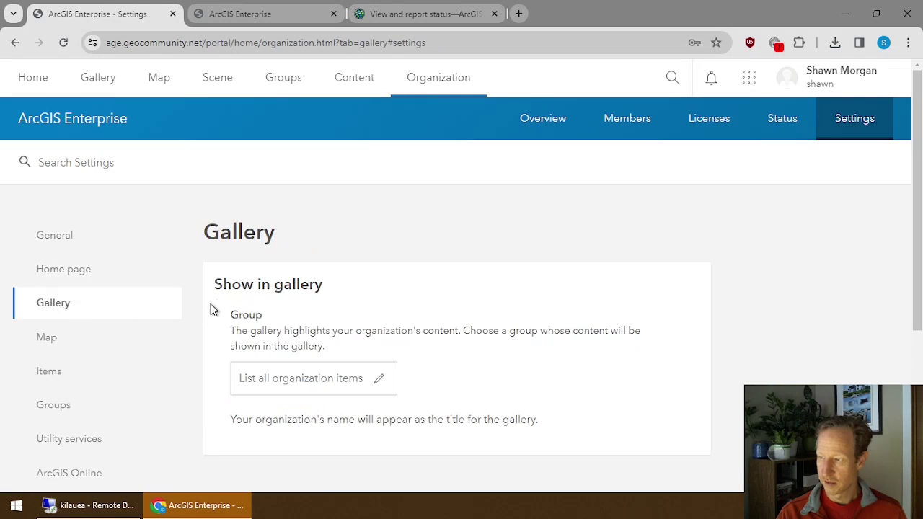
scroll(224, 296, "down", 2)
scroll(228, 291, "up", 1)
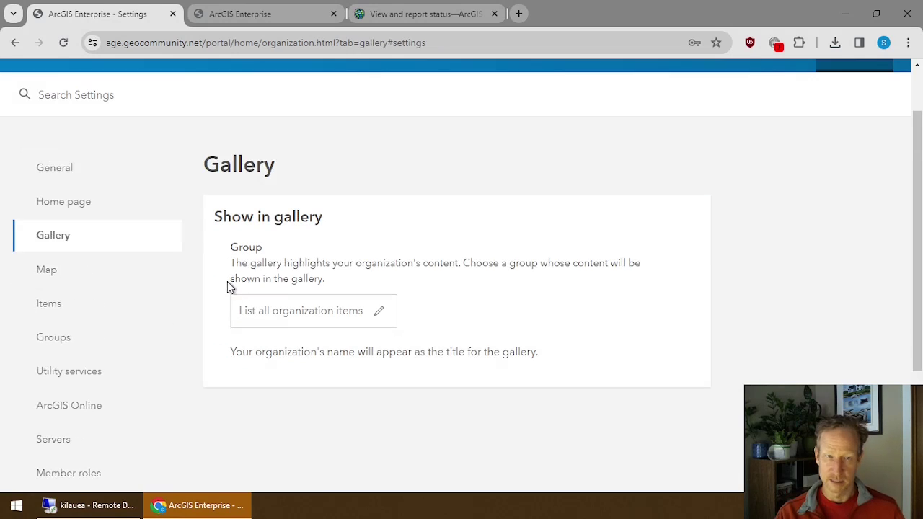
scroll(196, 183, "up", 1)
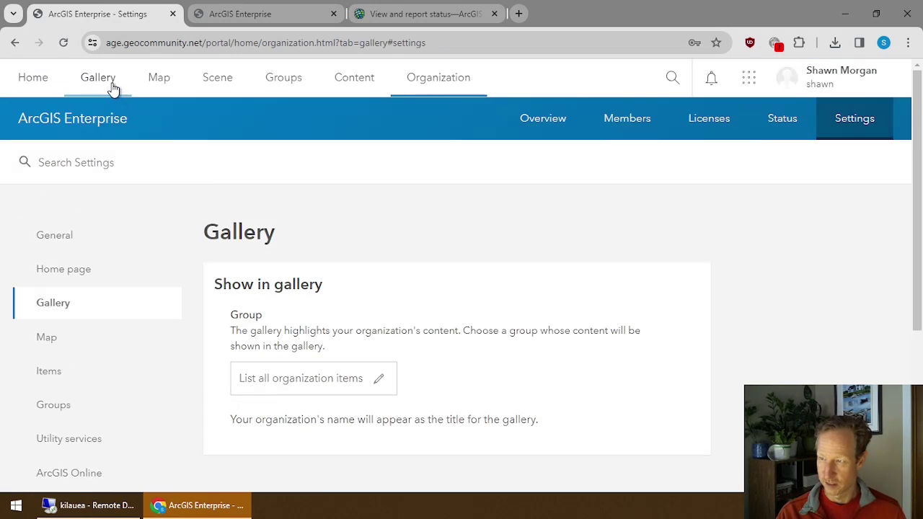
left_click(51, 344)
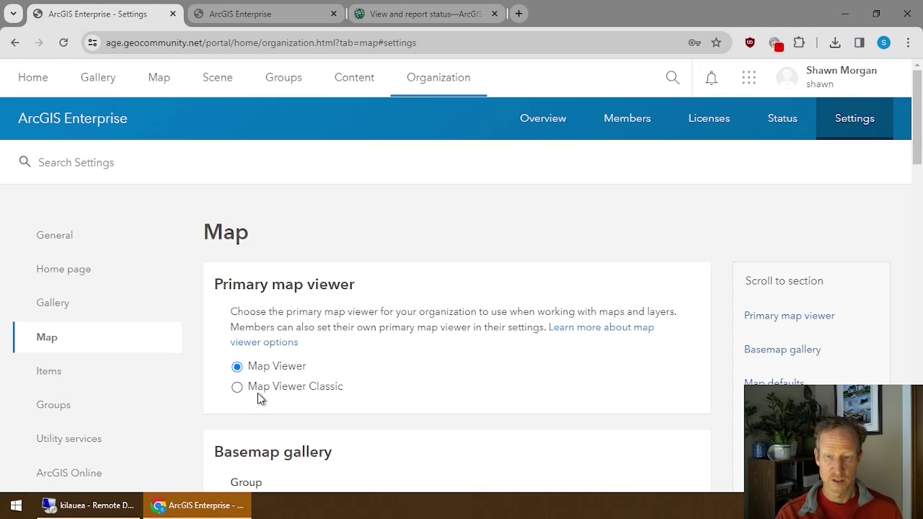
- Open the organization's Items settings and check the My Content page in a new browser tab for reference
left_click(49, 371)
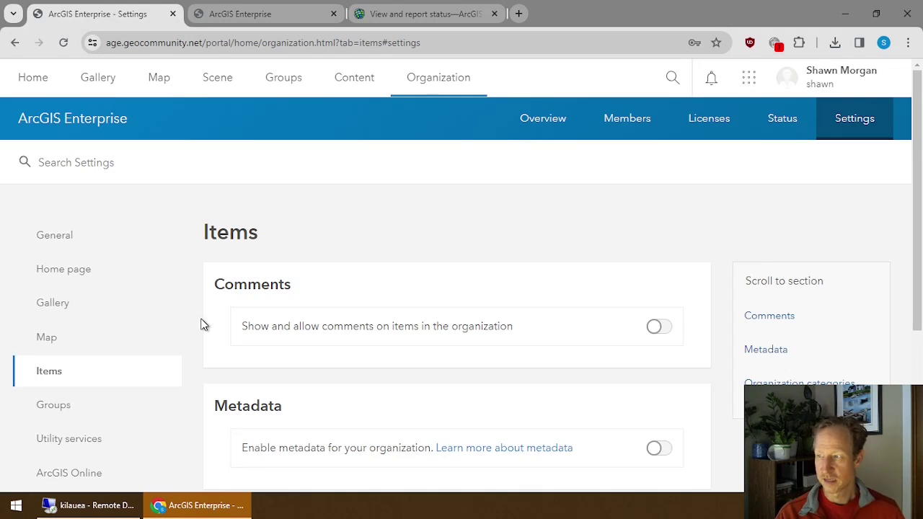
right_click(365, 81)
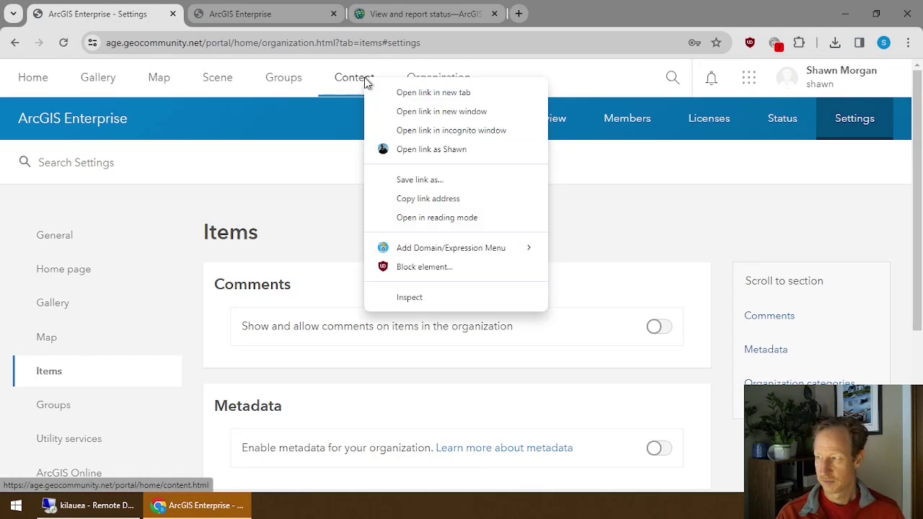
left_click(422, 92)
left_click(396, 11)
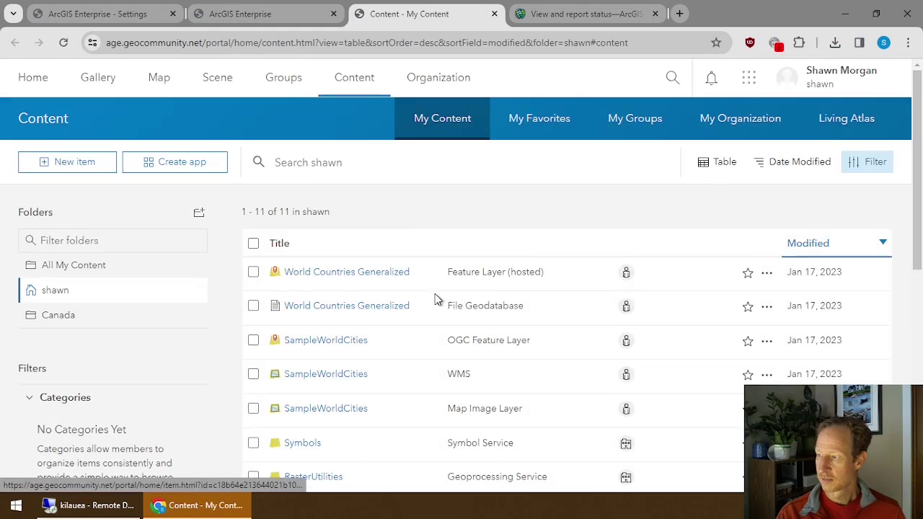
left_click(97, 13)
- Examine the comments, metadata and organization categories options for items
scroll(243, 325, "down", 2)
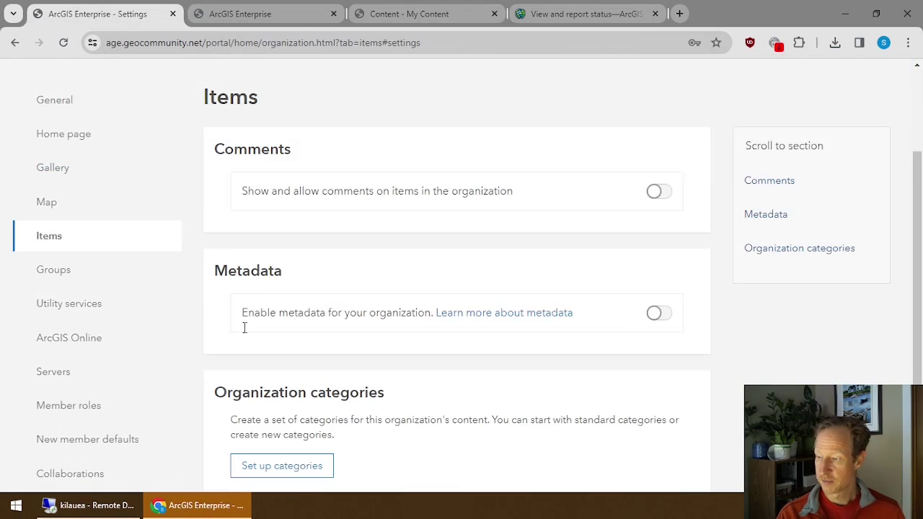
scroll(353, 182, "down", 1)
scroll(354, 182, "up", 3)
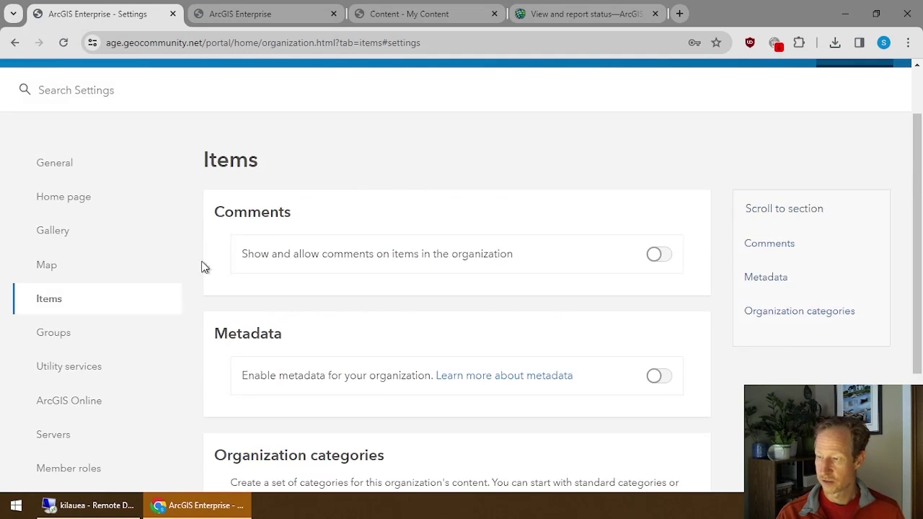
- Open the organization's Groups settings and review the Utility services settings from Printing to the Cached Elevation Image Service
left_click(64, 336)
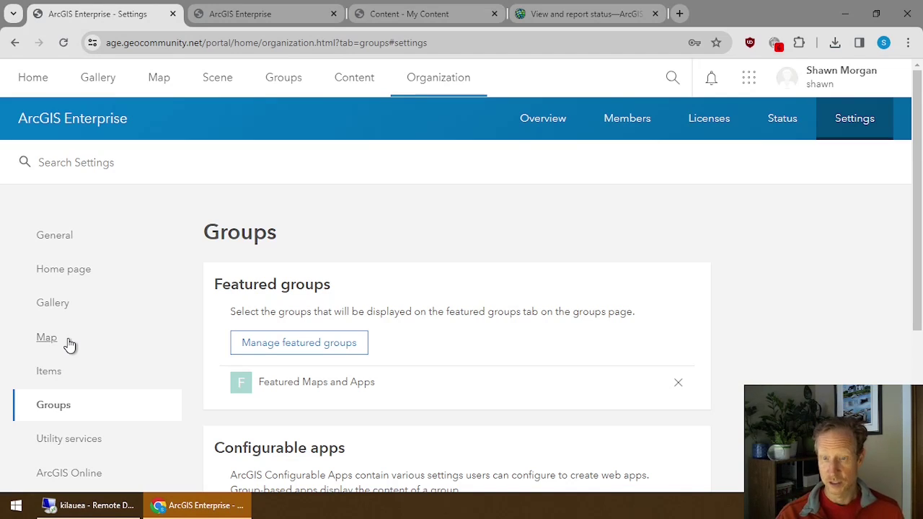
left_click(70, 441)
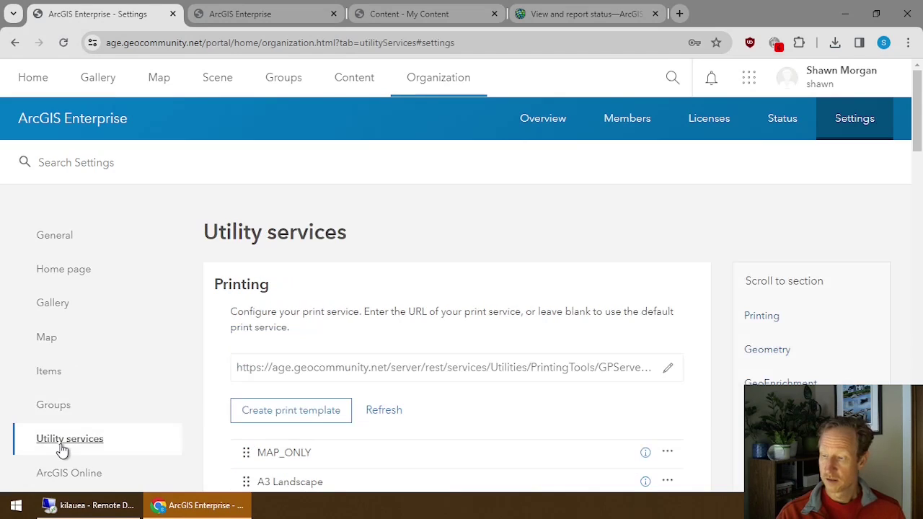
scroll(224, 321, "down", 1)
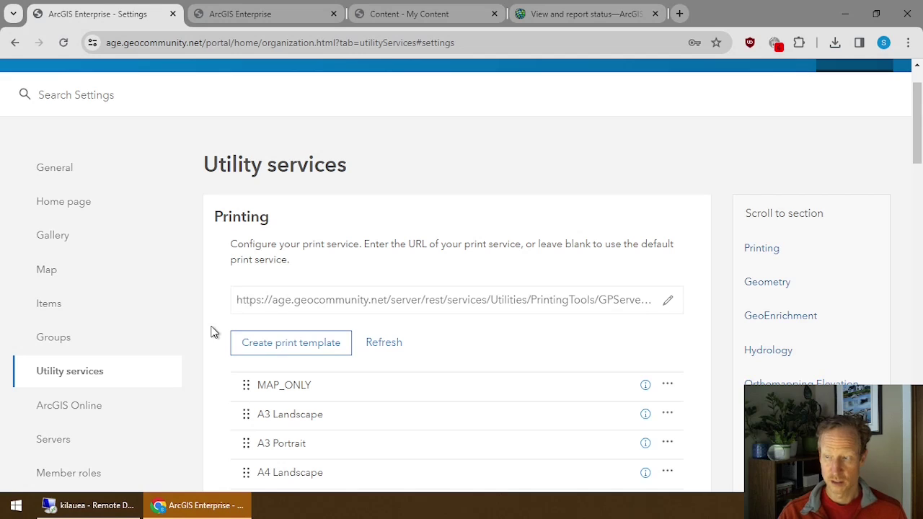
scroll(212, 332, "down", 10)
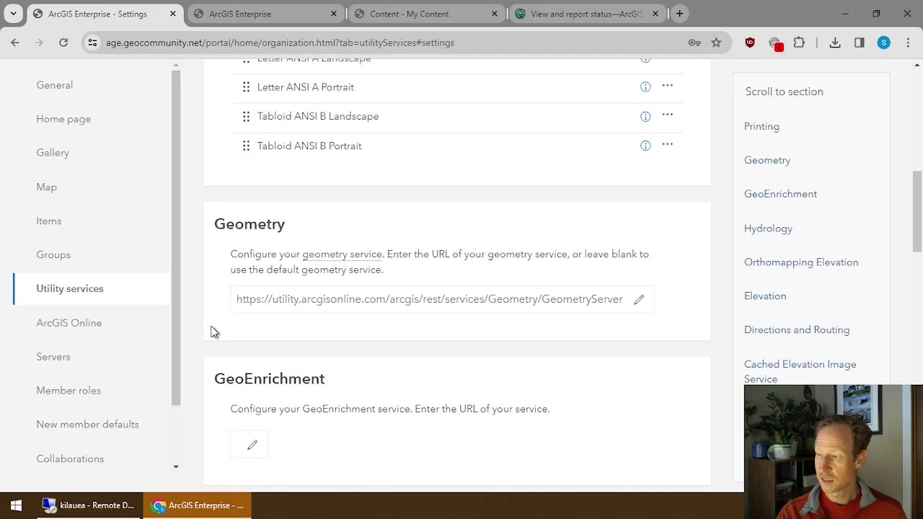
scroll(204, 224, "down", 4)
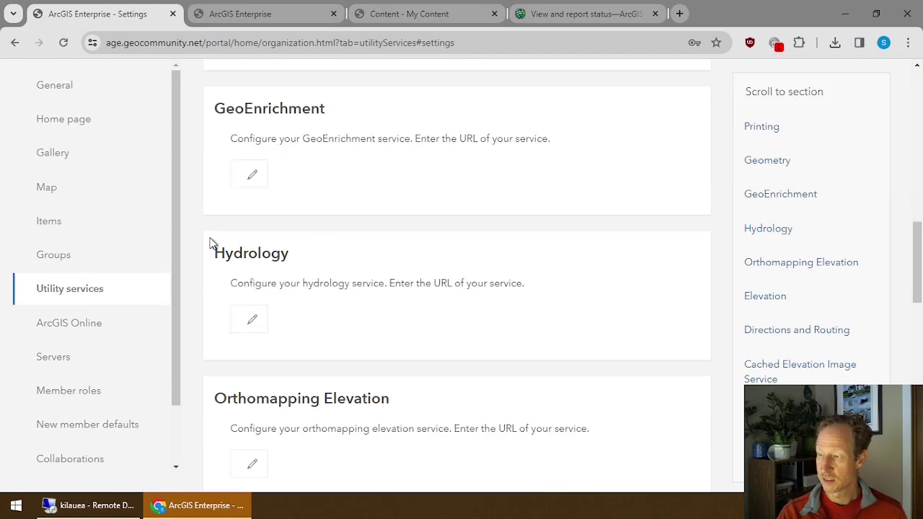
scroll(216, 258, "down", 10)
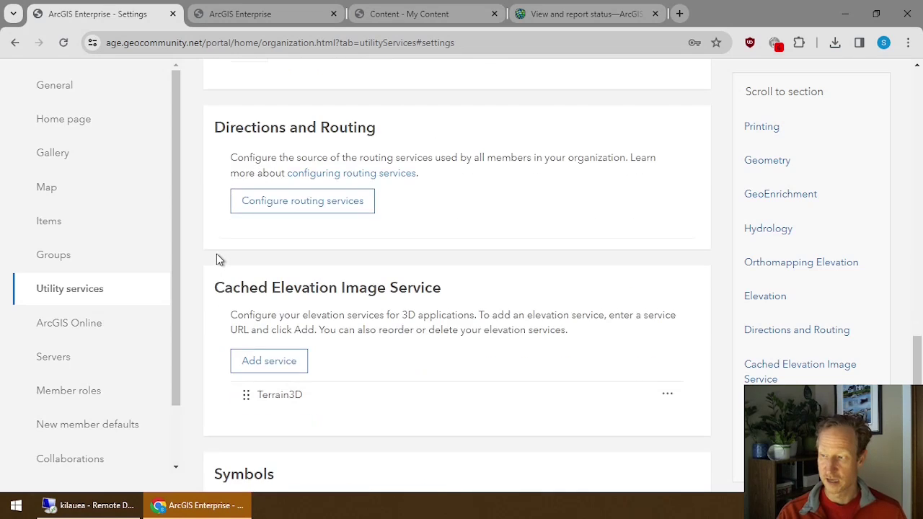
scroll(222, 305, "up", 12)
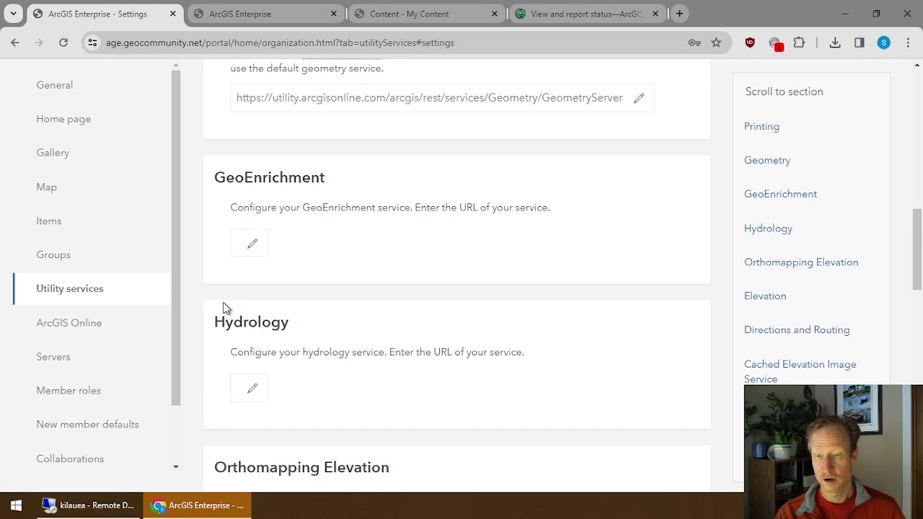
scroll(223, 308, "up", 10)
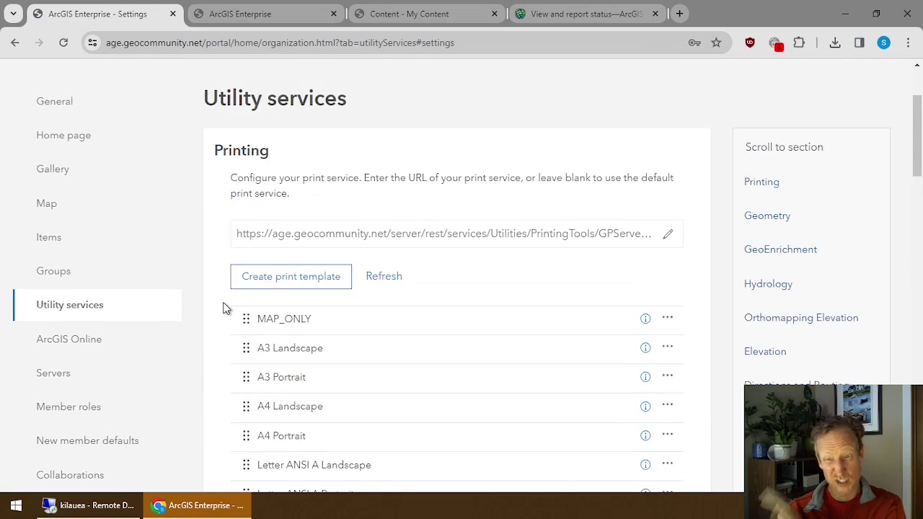
- Review the ArcGIS Online utility service options and the federated server sites in the organization's settings
left_click(69, 341)
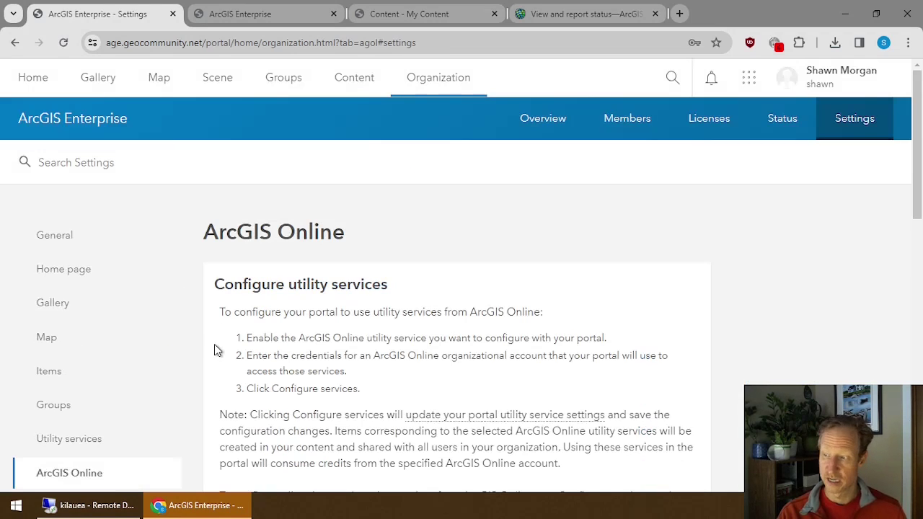
scroll(222, 362, "down", 3)
scroll(222, 361, "down", 1)
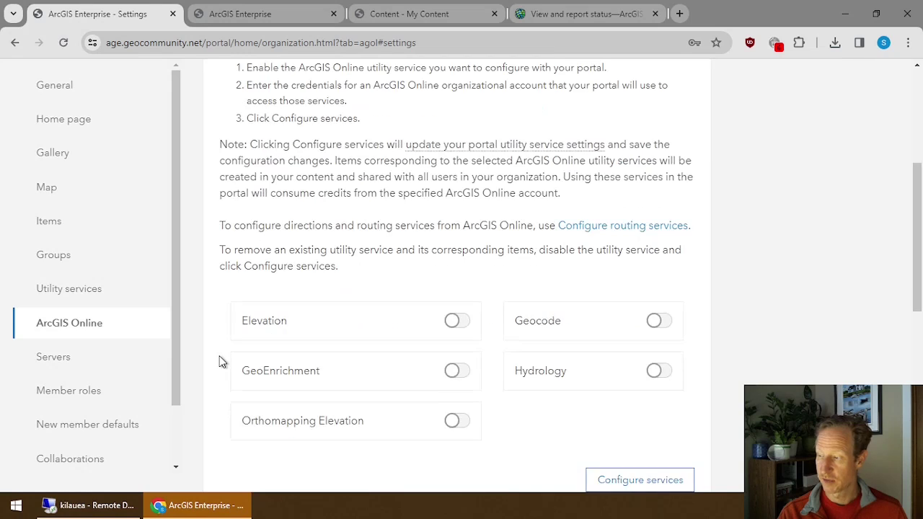
left_click(53, 358)
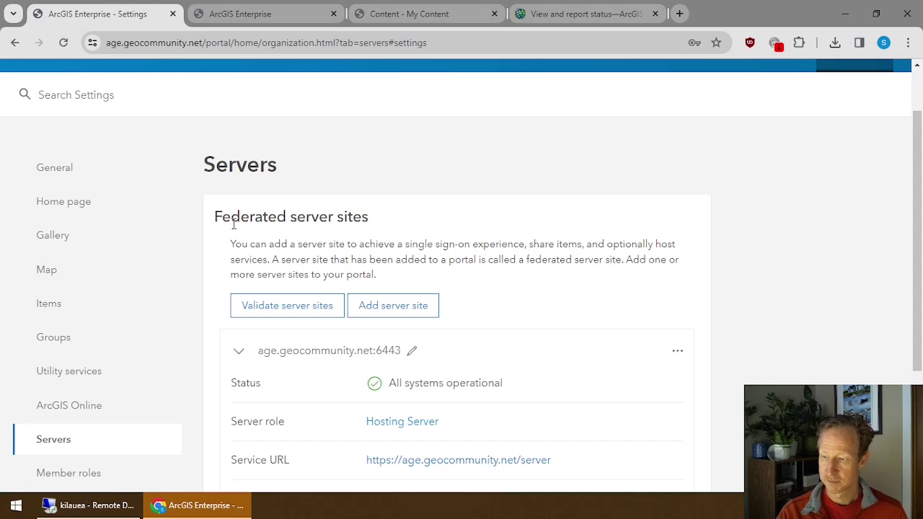
scroll(107, 288, "down", 2)
- Open the organization's Member roles settings and review the list of default roles
left_click(68, 361)
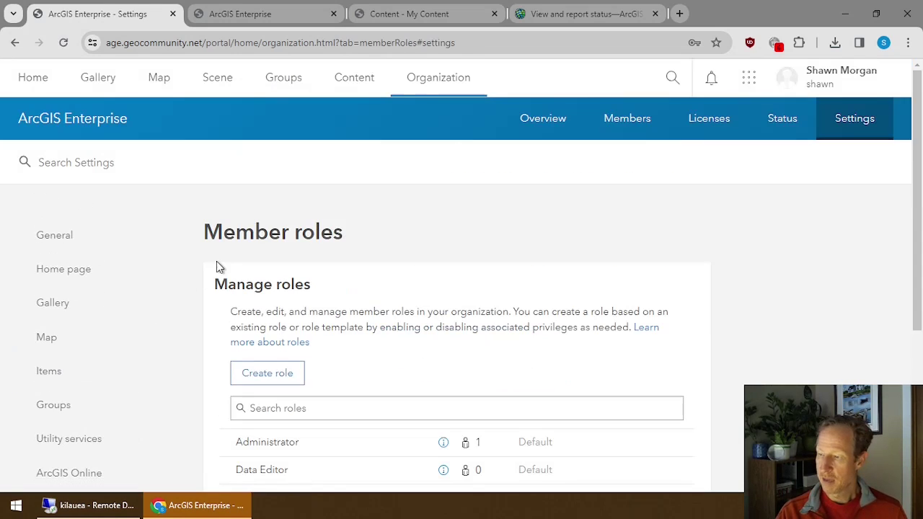
scroll(219, 266, "down", 2)
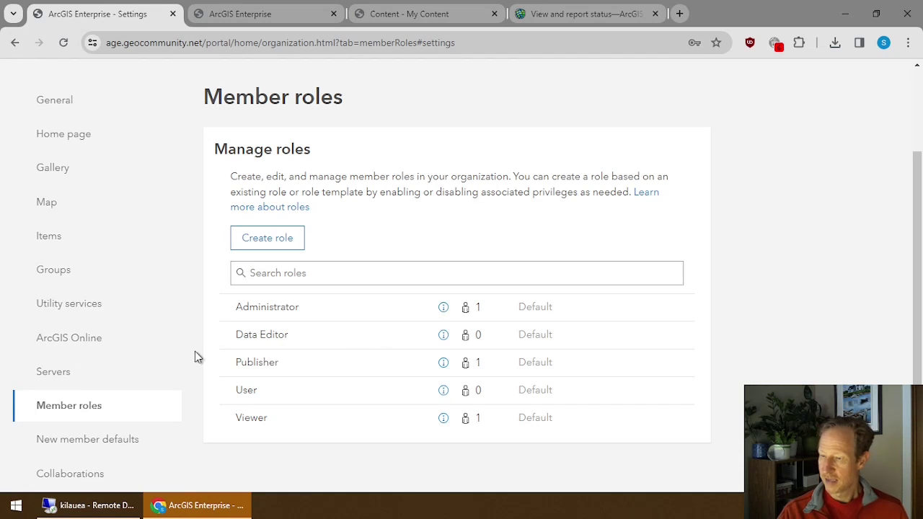
scroll(149, 369, "down", 1)
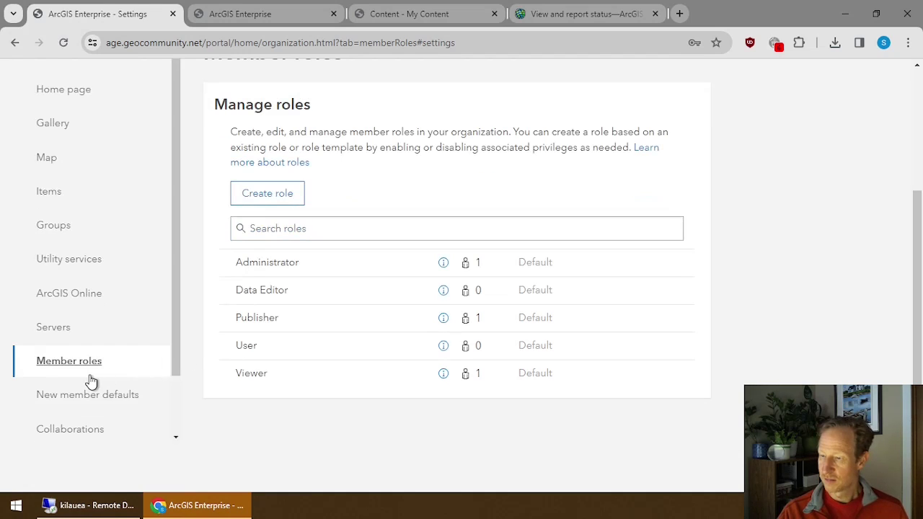
- Start creating a role, examine its Members, Groups and Content privileges, and cancel without saving
left_click(249, 200)
scroll(527, 320, "down", 4)
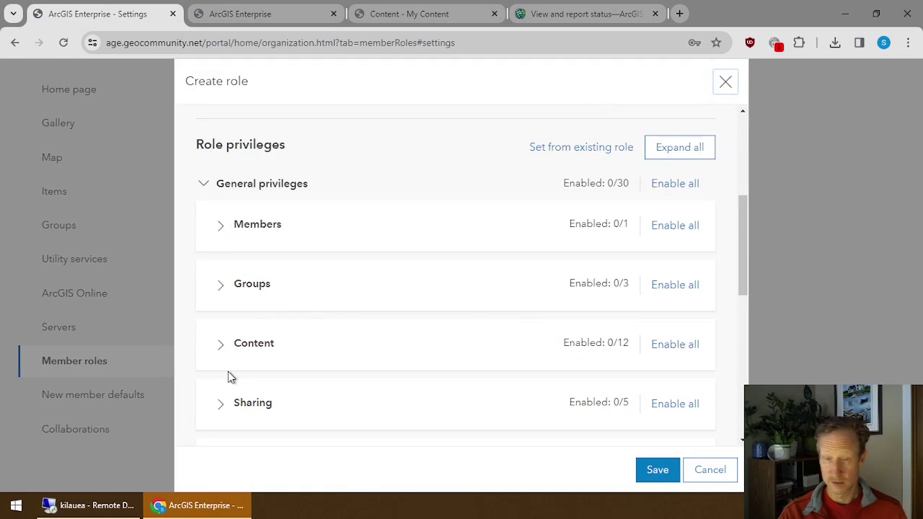
left_click(218, 226)
left_click(220, 334)
scroll(288, 336, "down", 2)
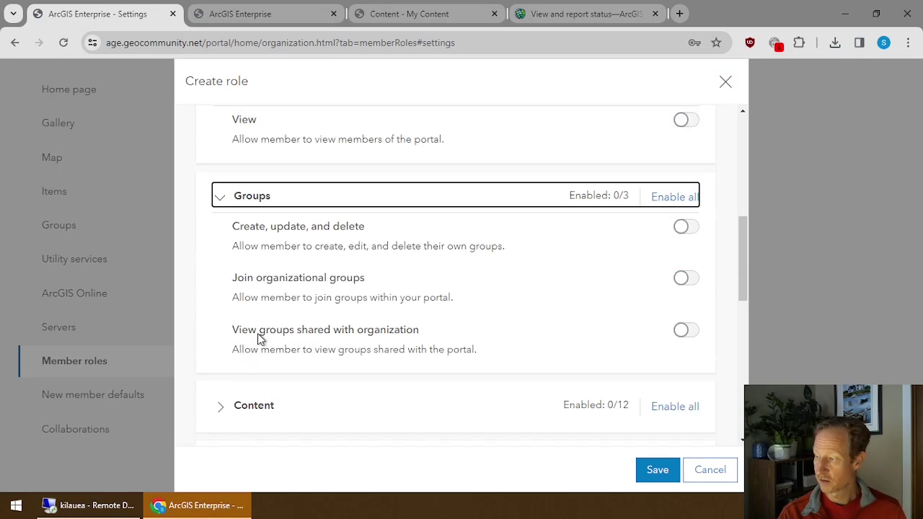
scroll(241, 303, "down", 2)
left_click(218, 271)
scroll(363, 278, "down", 4)
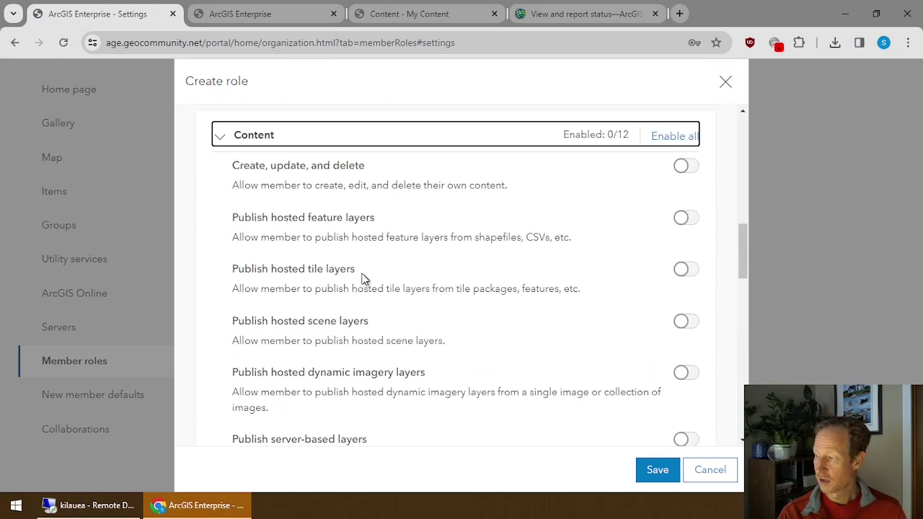
scroll(356, 287, "down", 3)
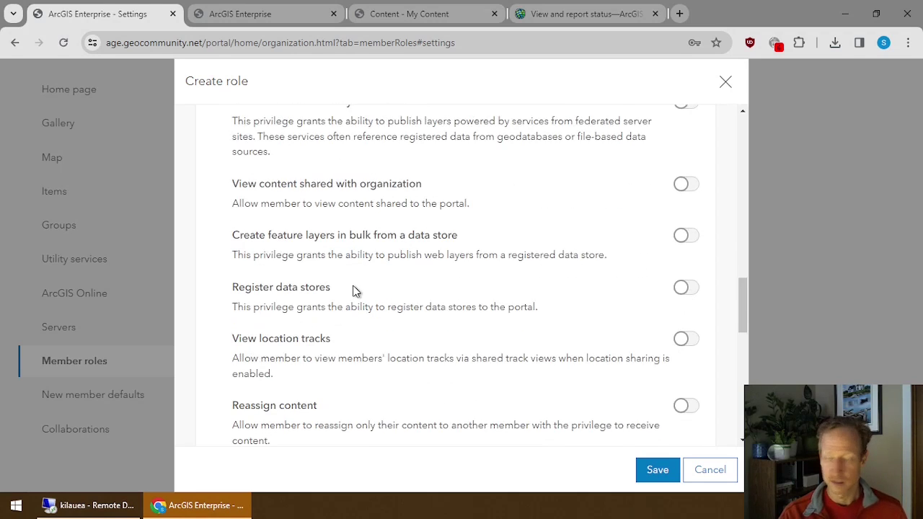
left_click(726, 476)
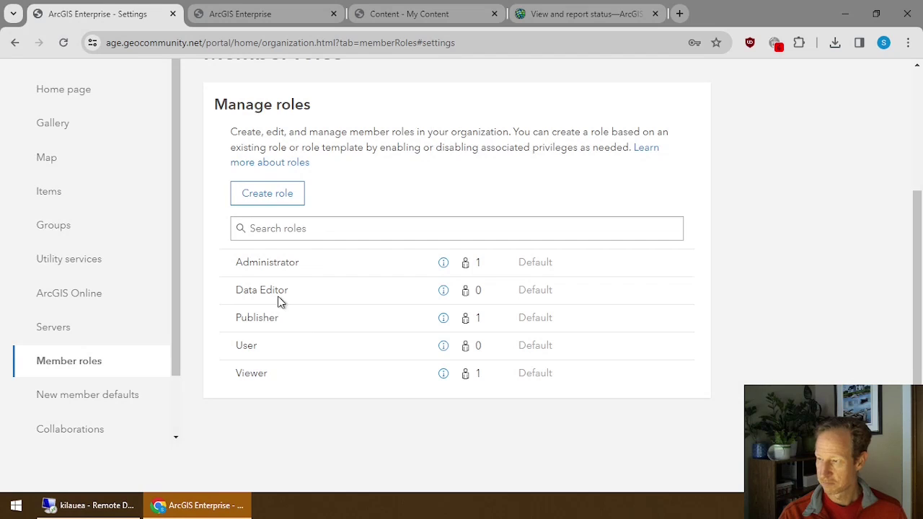
- Review the New member defaults for user type, role, add-on licenses and groups
left_click(88, 393)
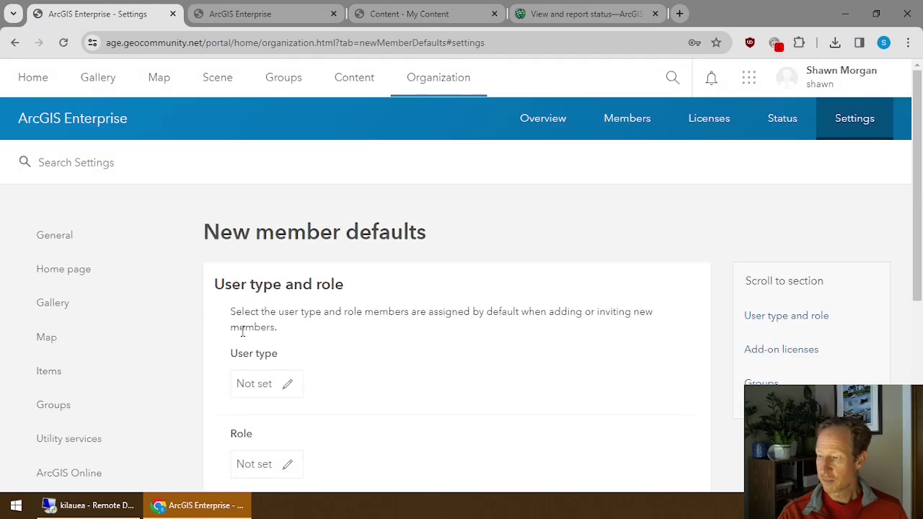
scroll(212, 321, "down", 1)
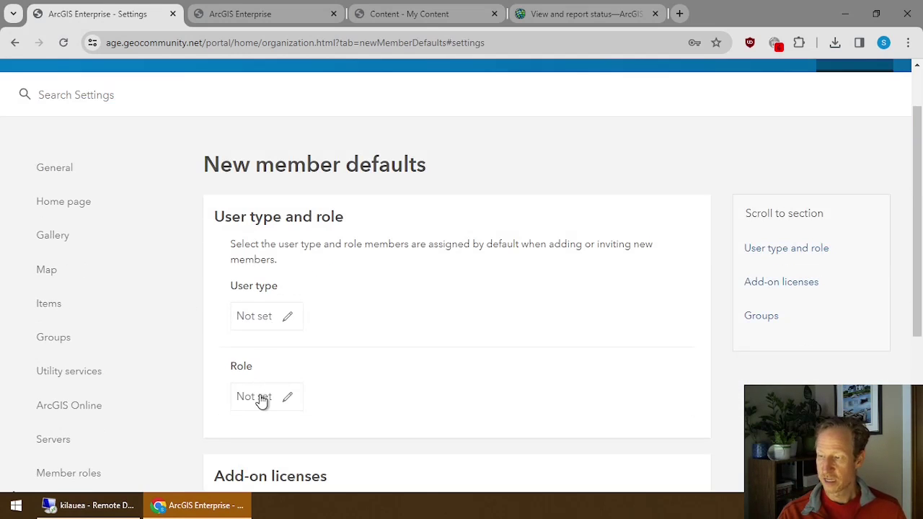
scroll(259, 402, "down", 4)
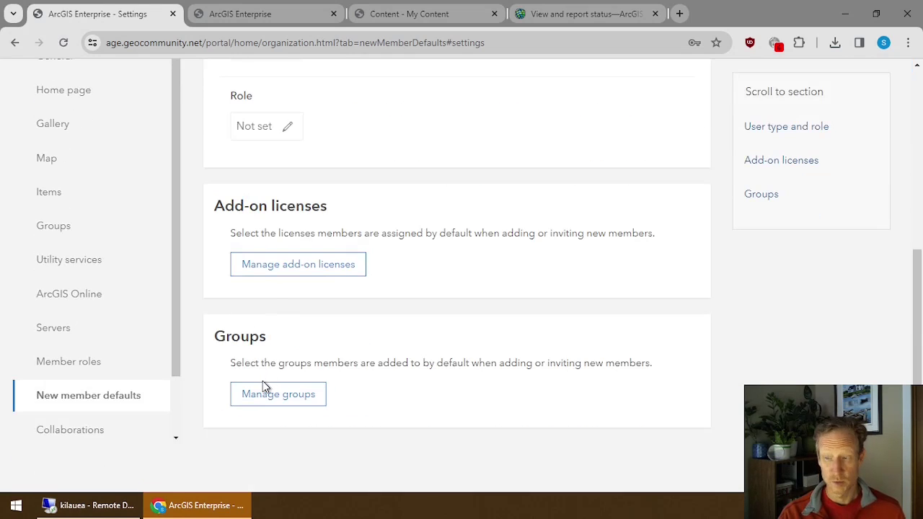
- Open the organization's Collaborations settings and review the distributed collaborations section
left_click(74, 436)
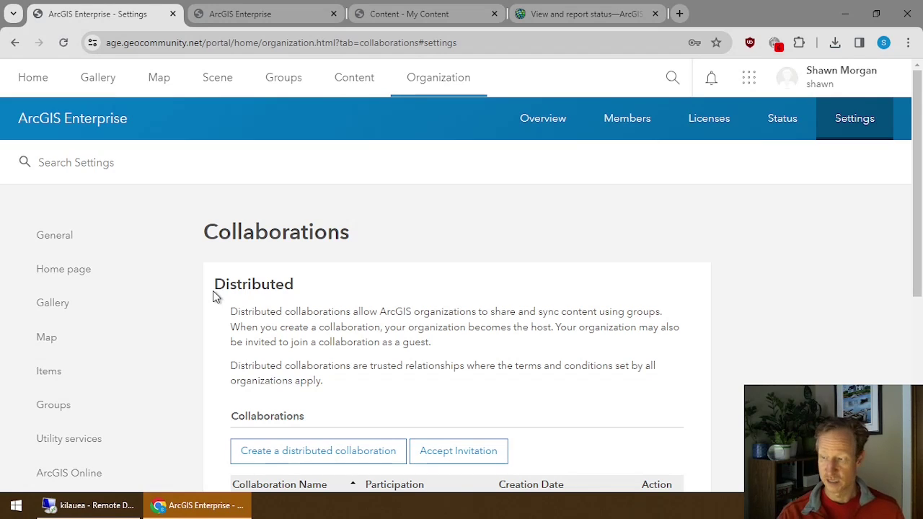
scroll(215, 296, "down", 2)
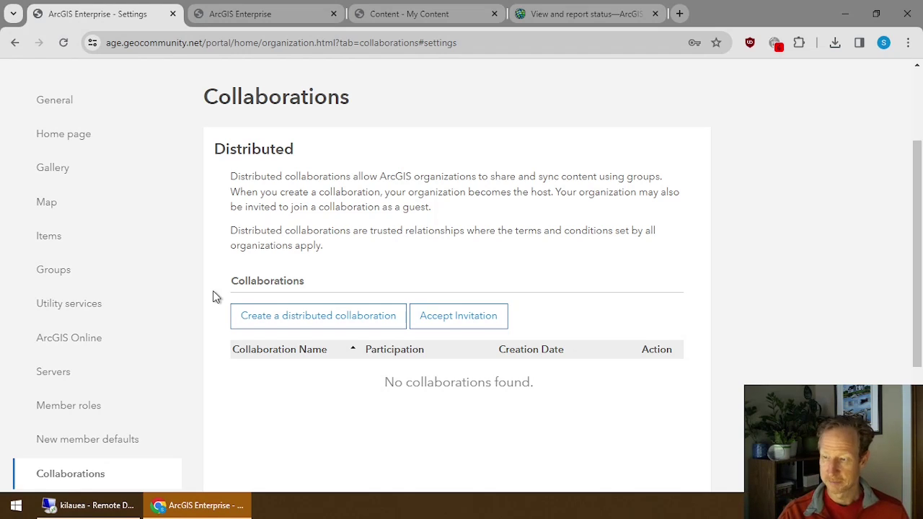
scroll(171, 315, "down", 2)
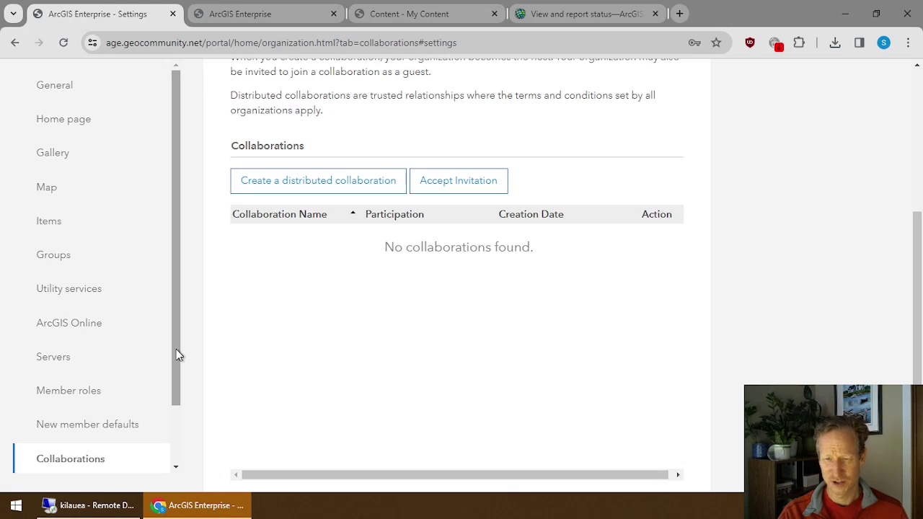
- Open the organization's Security settings and review the access, sharing and password policies
left_click_drag(179, 353, 182, 438)
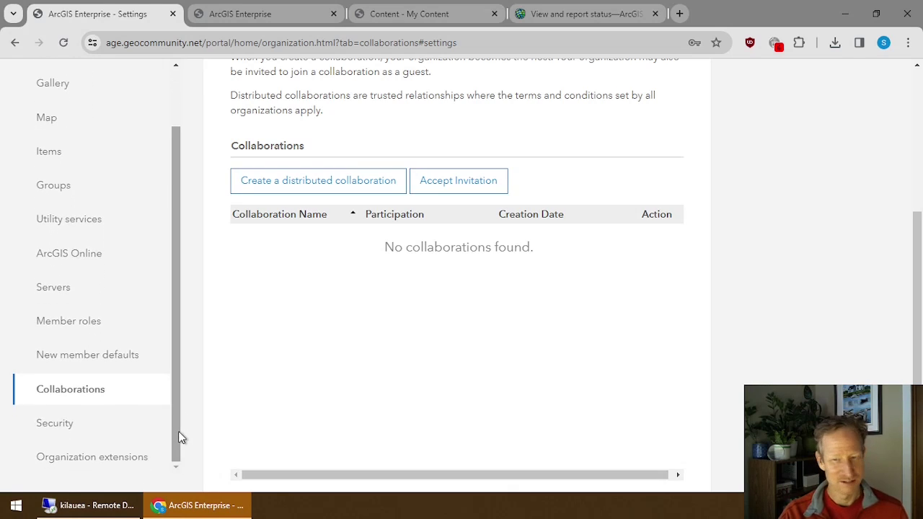
left_click(69, 431)
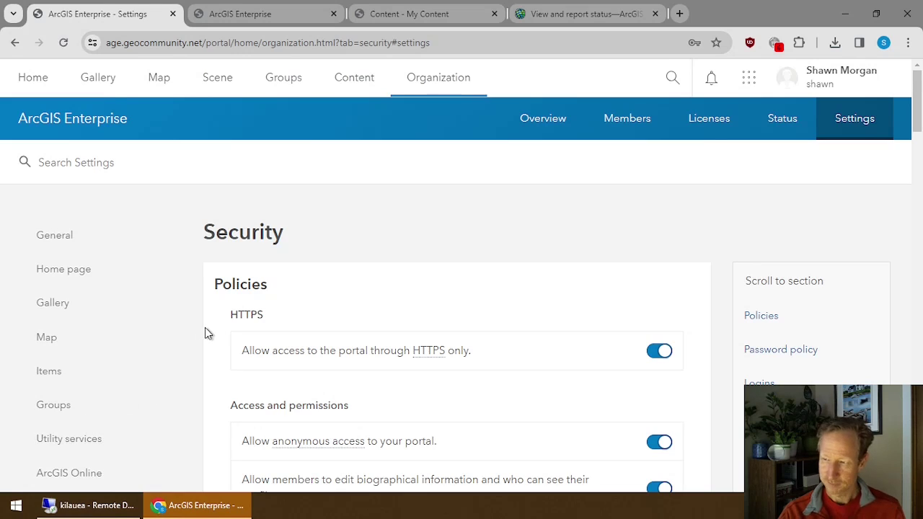
scroll(206, 332, "down", 3)
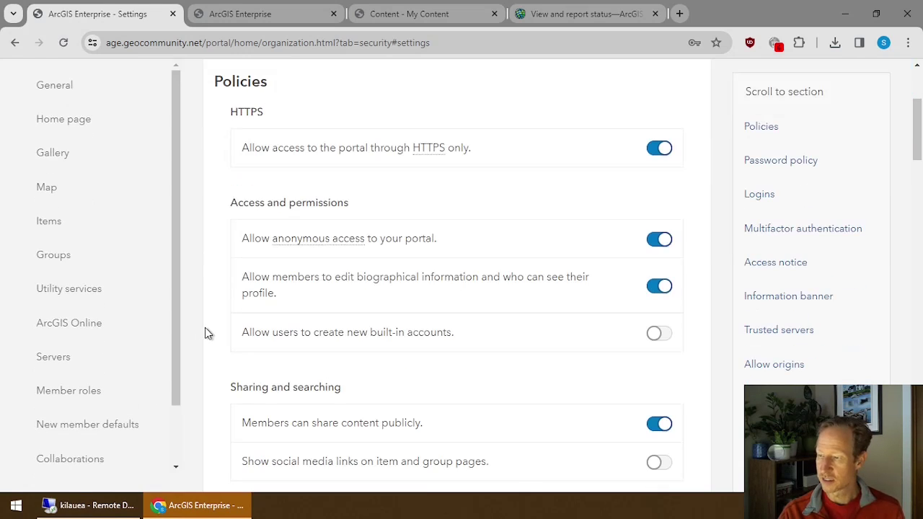
scroll(205, 333, "down", 3)
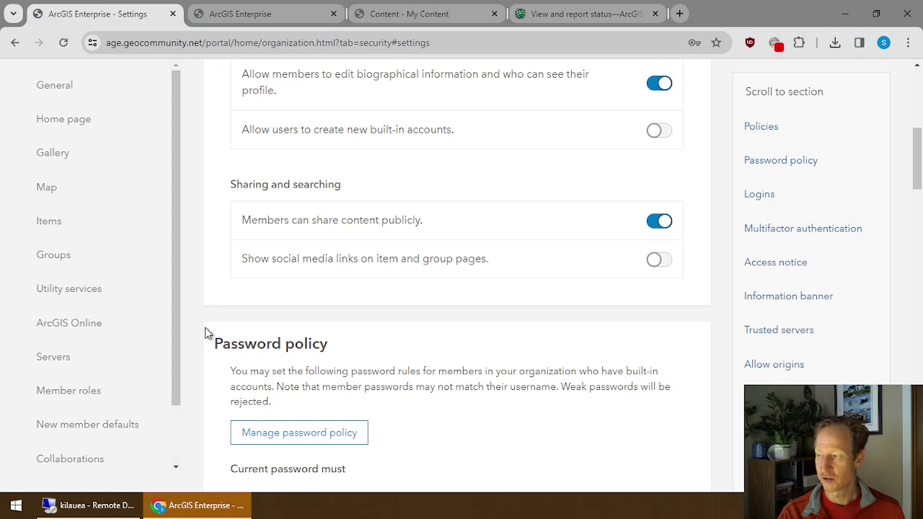
scroll(205, 332, "down", 5)
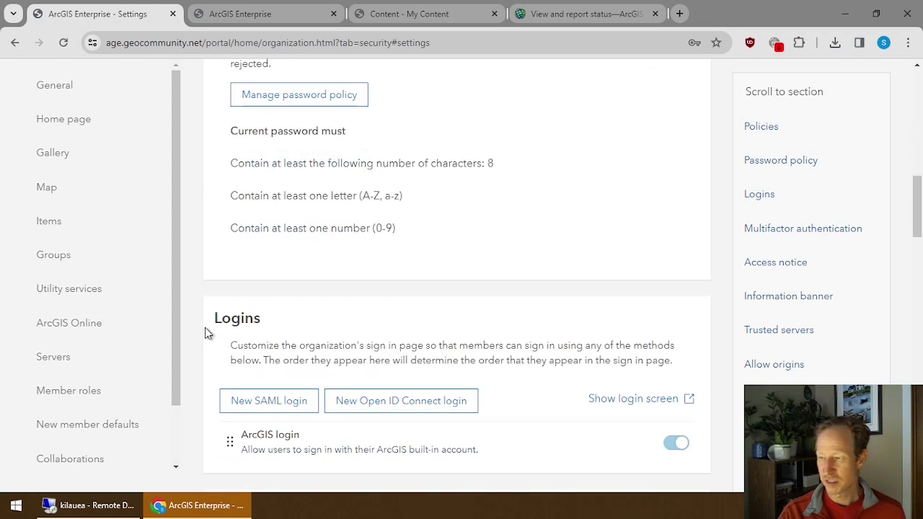
- Examine the security options for logins, multifactor authentication, access notices, the information banner, trusted servers and allowed origins
scroll(206, 333, "down", 2)
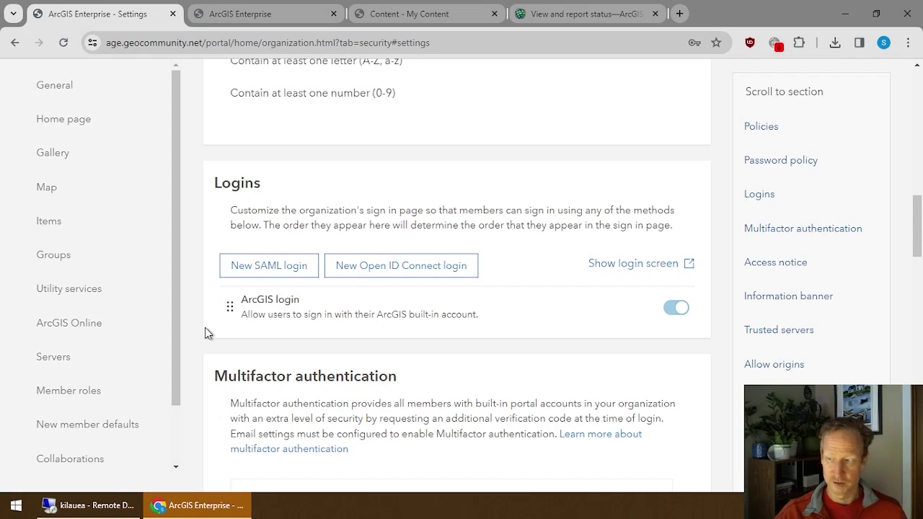
scroll(206, 332, "down", 3)
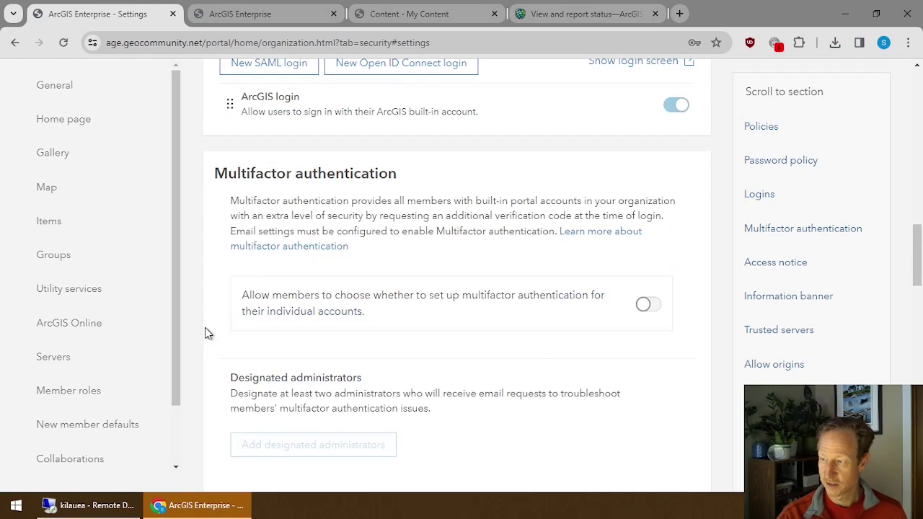
scroll(206, 332, "down", 2)
scroll(207, 332, "down", 2)
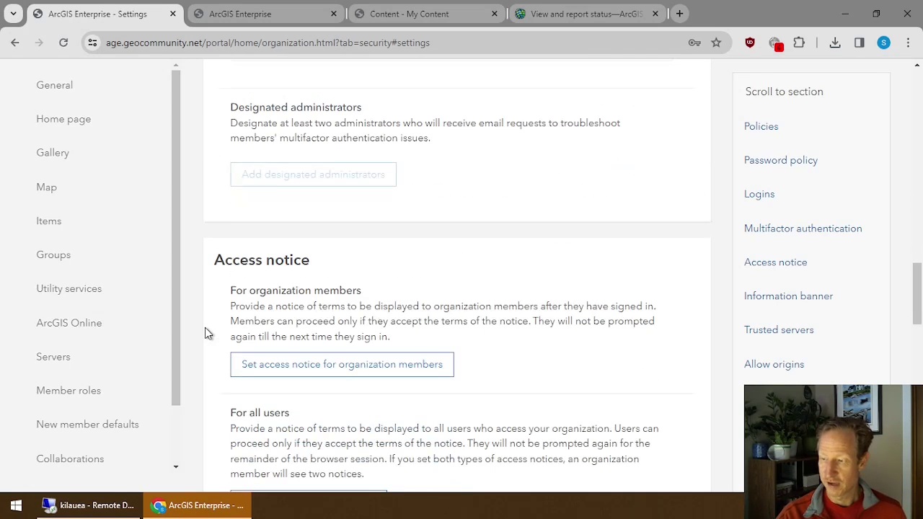
scroll(206, 333, "down", 7)
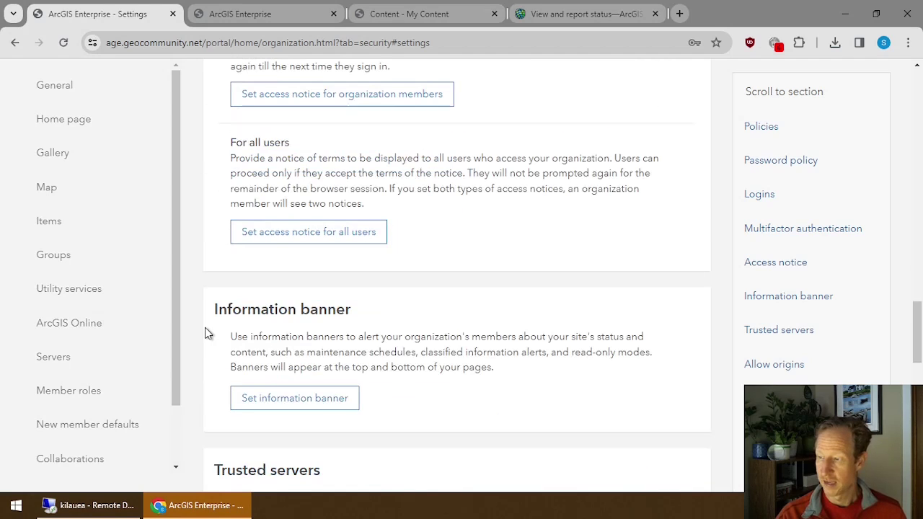
scroll(206, 332, "down", 1)
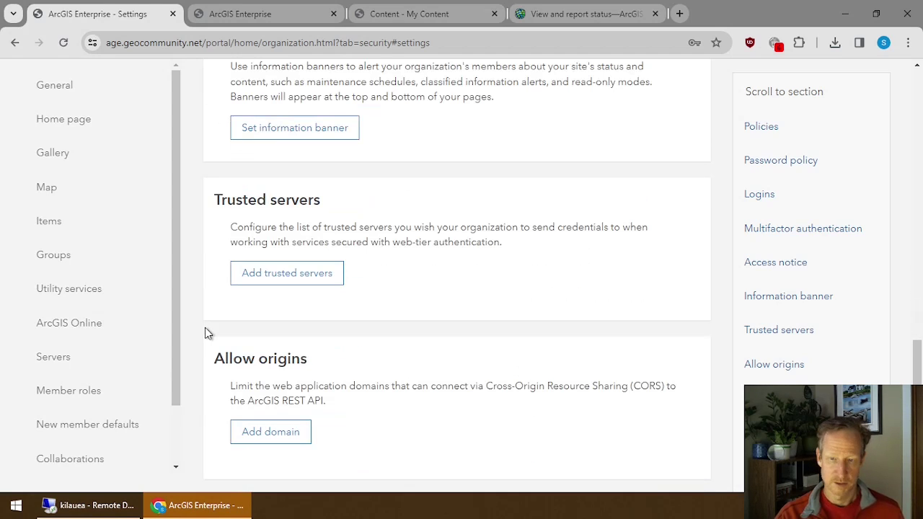
- Review the remaining security settings for trusted servers, allowed origins and portal access, and open the Organization extensions settings
scroll(206, 332, "down", 2)
scroll(183, 411, "down", 1)
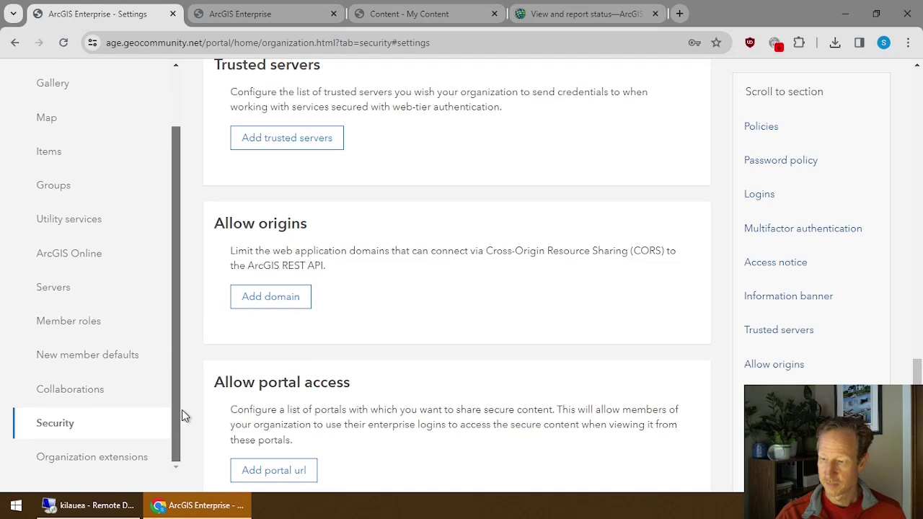
left_click(68, 461)
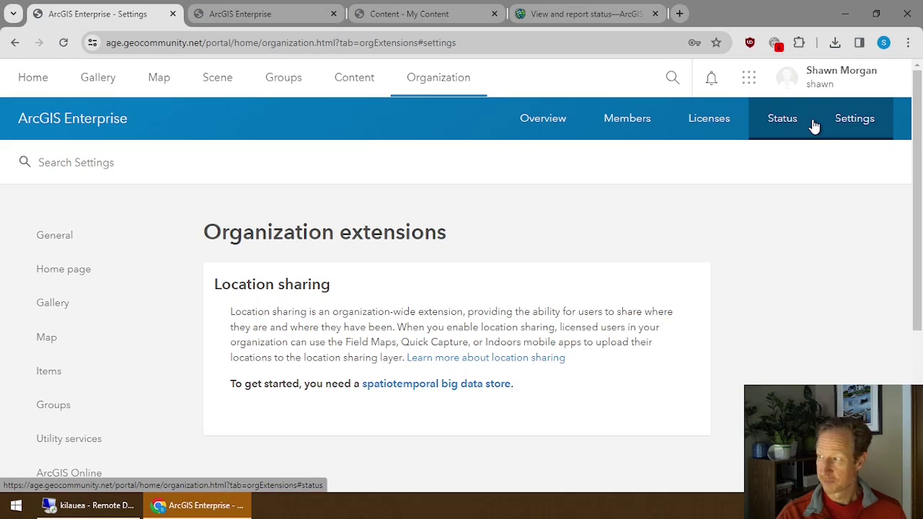
- Open the organization's Members page and review the member list and its user type and role filters
left_click(624, 124)
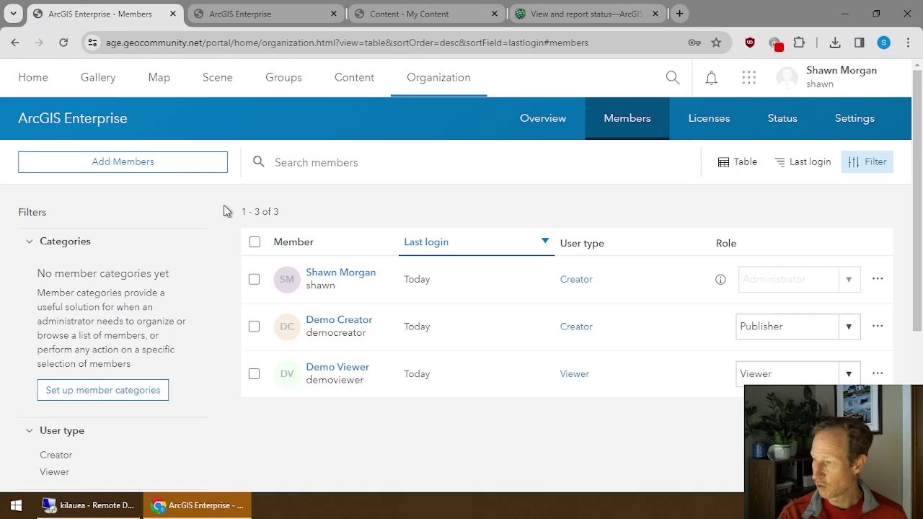
scroll(255, 239, "down", 2)
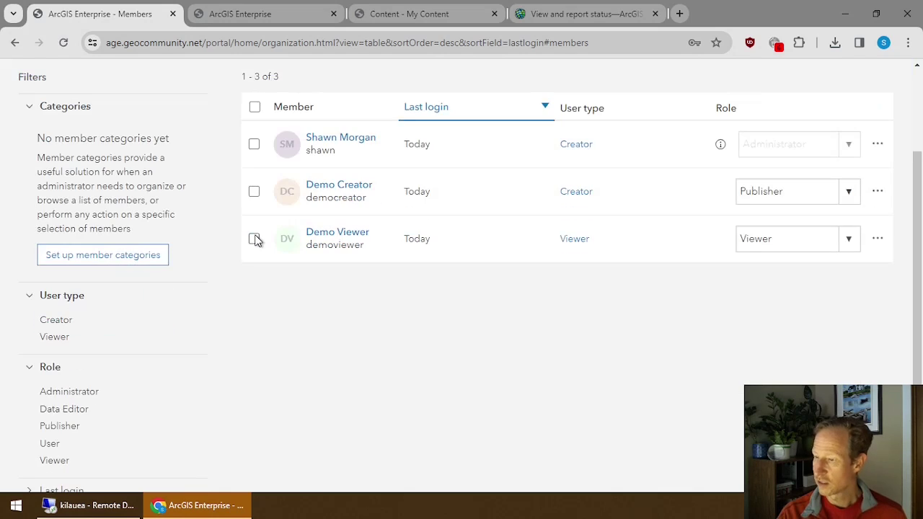
scroll(256, 240, "up", 2)
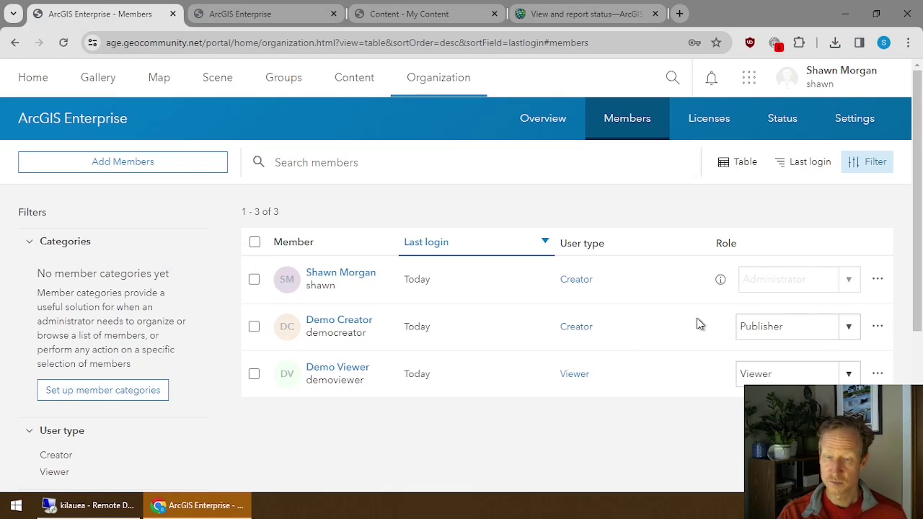
- Inspect the roles available for the Creator member with the Publisher role, leaving the assignment as it is
left_click(848, 329)
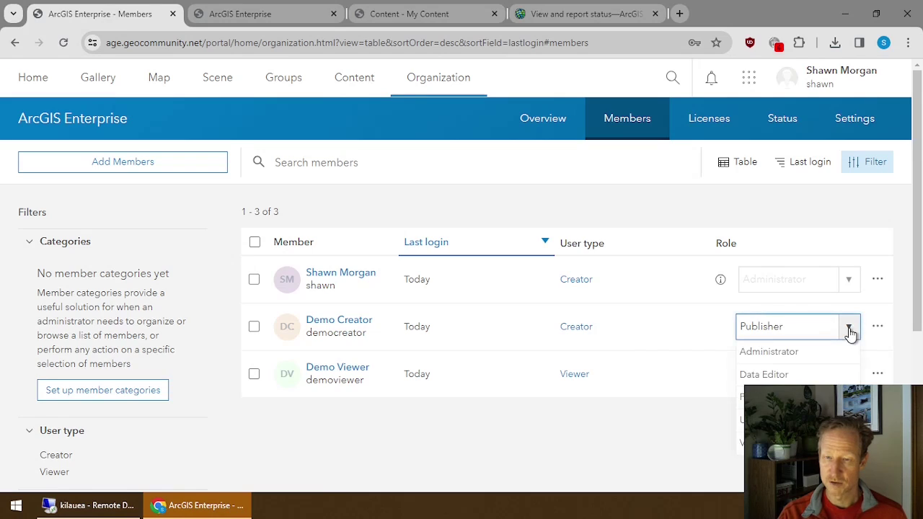
left_click(850, 331)
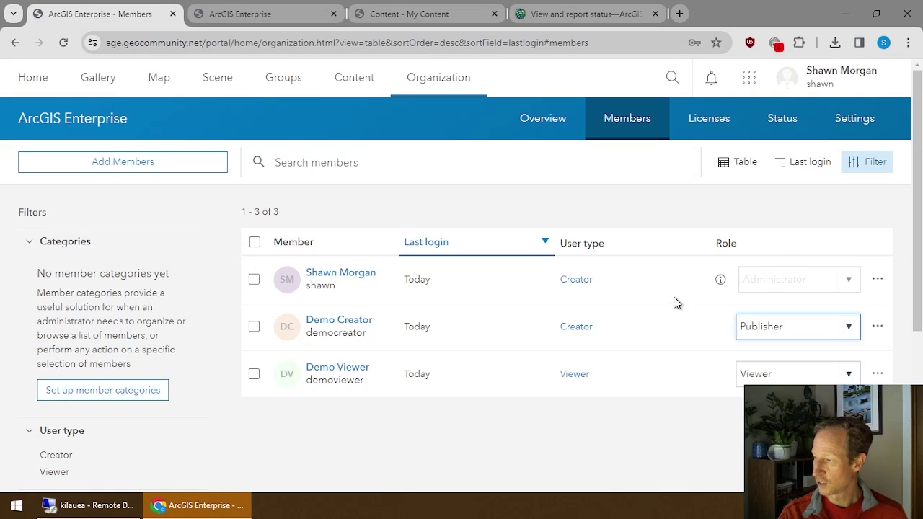
scroll(675, 303, "down", 2)
left_click(848, 193)
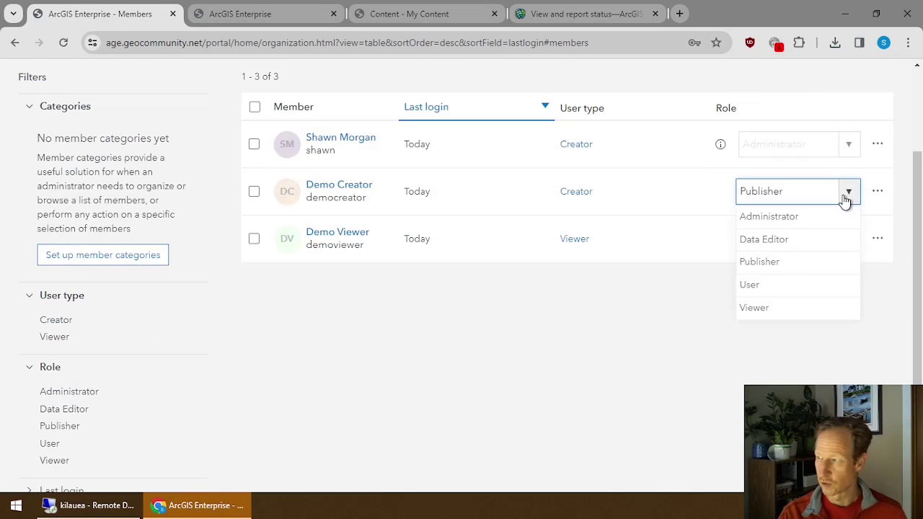
left_click(649, 211)
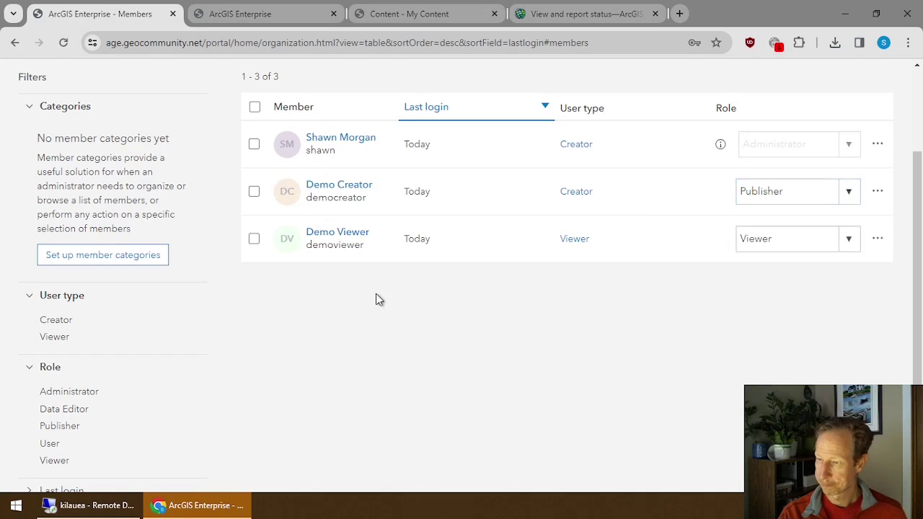
scroll(213, 315, "up", 2)
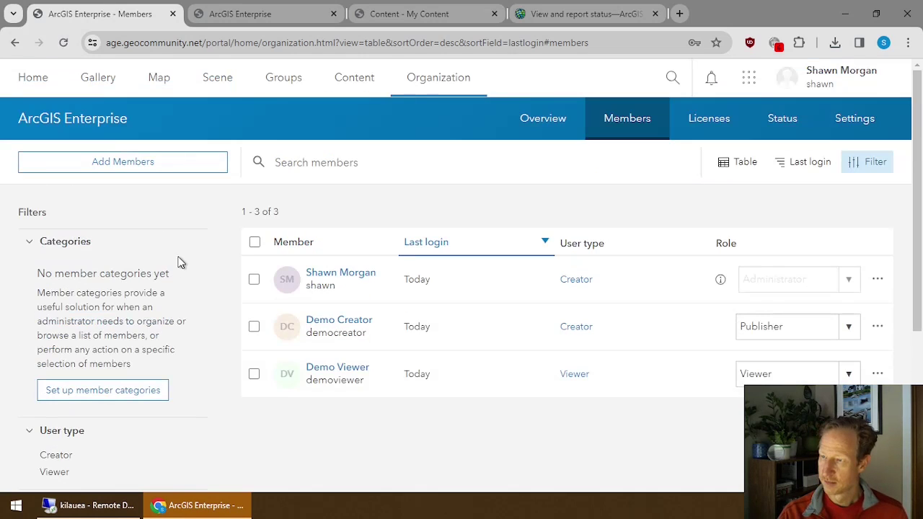
- Review the methods for adding members, leave the dialog without adding anyone, and return to the organization overview
left_click(157, 164)
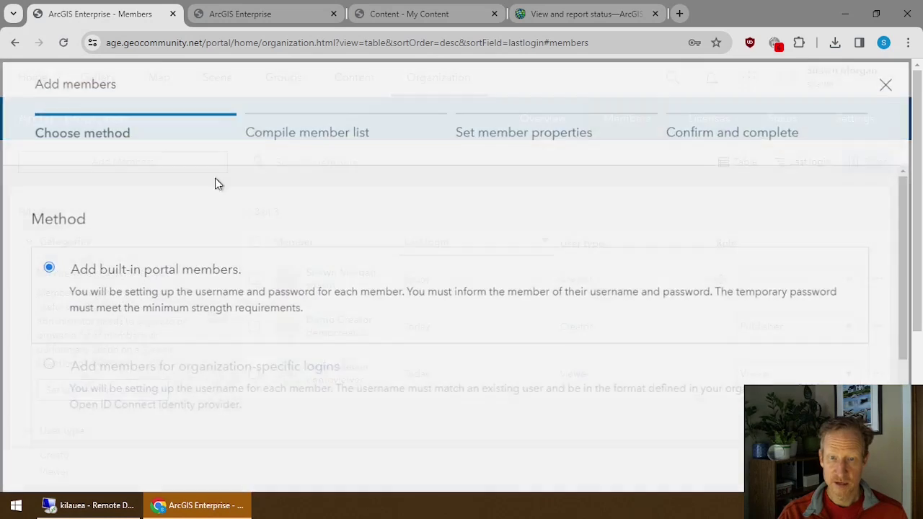
scroll(159, 215, "down", 2)
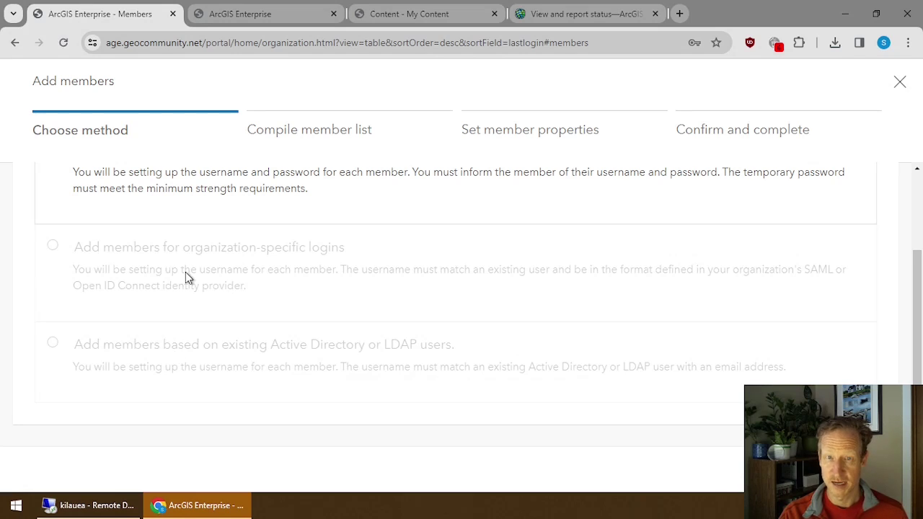
scroll(188, 281, "up", 2)
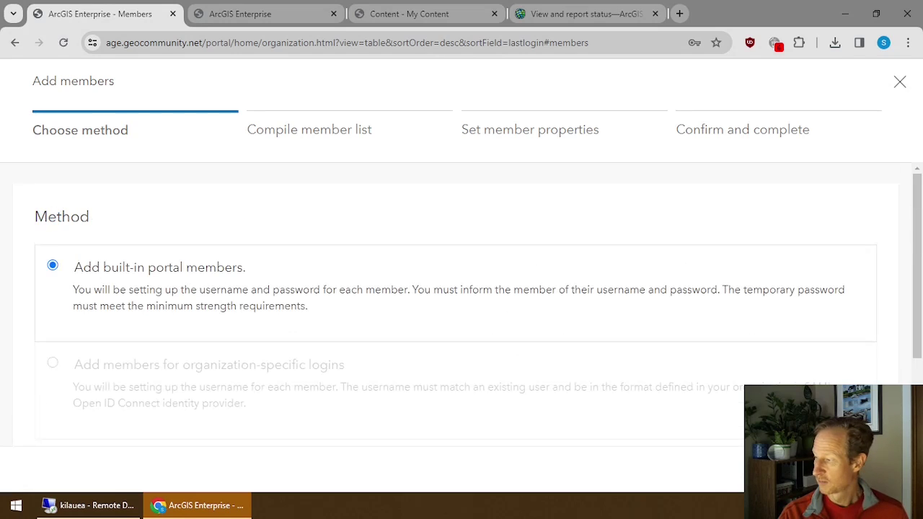
left_click(860, 469)
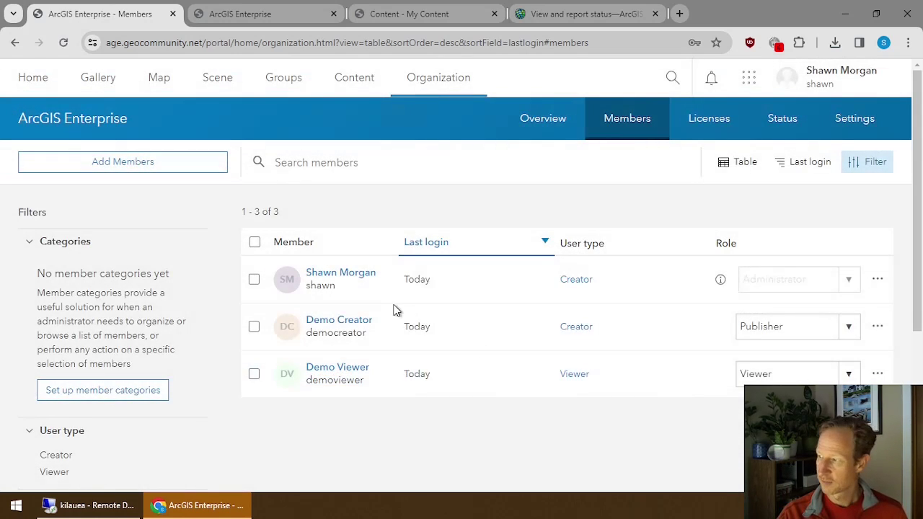
left_click(539, 124)
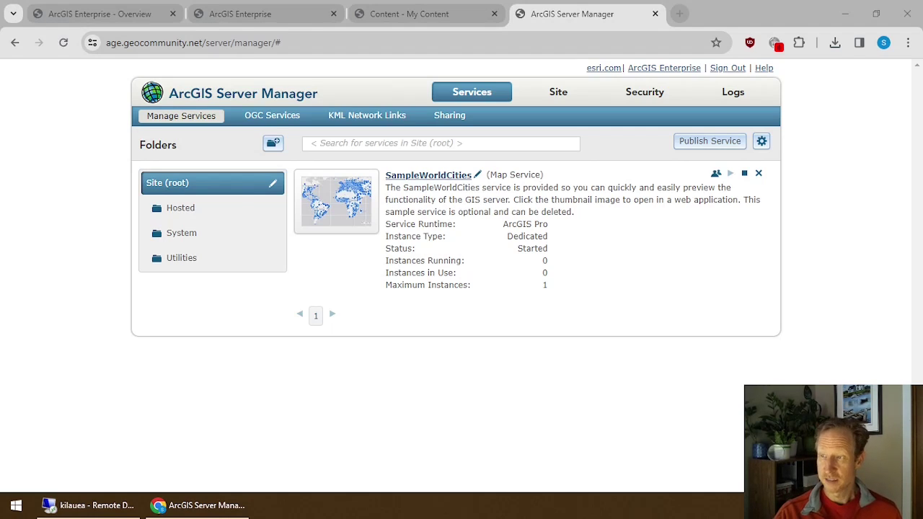
- Compare the full web addresses of ArcGIS Server Manager, the organization overview and the portal home page
left_click(212, 44)
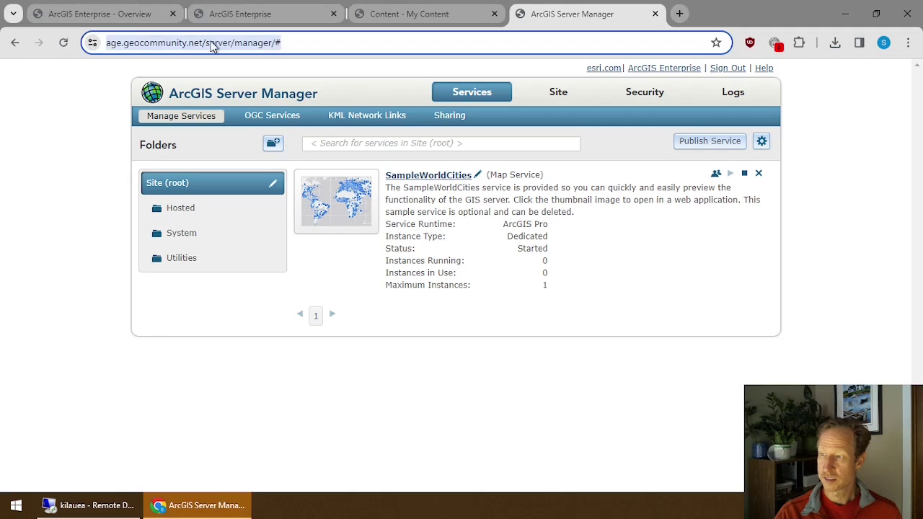
left_click(224, 43)
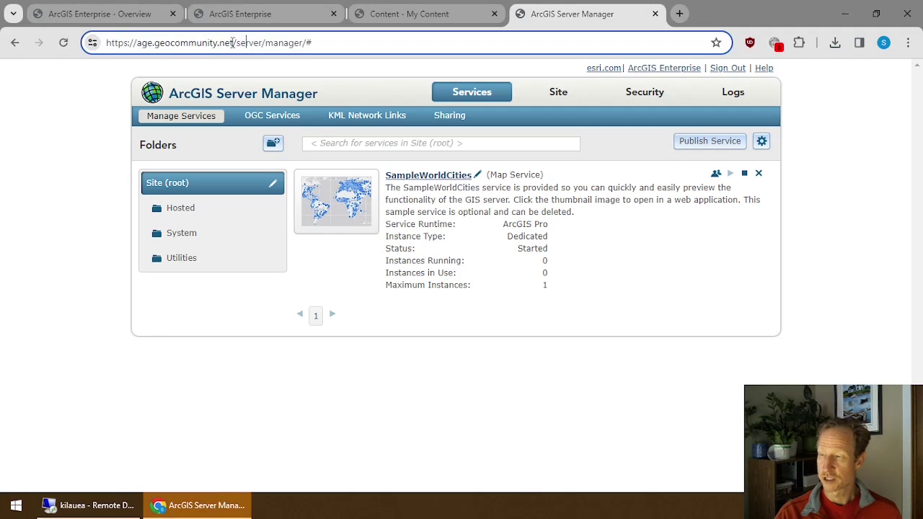
left_click(106, 17)
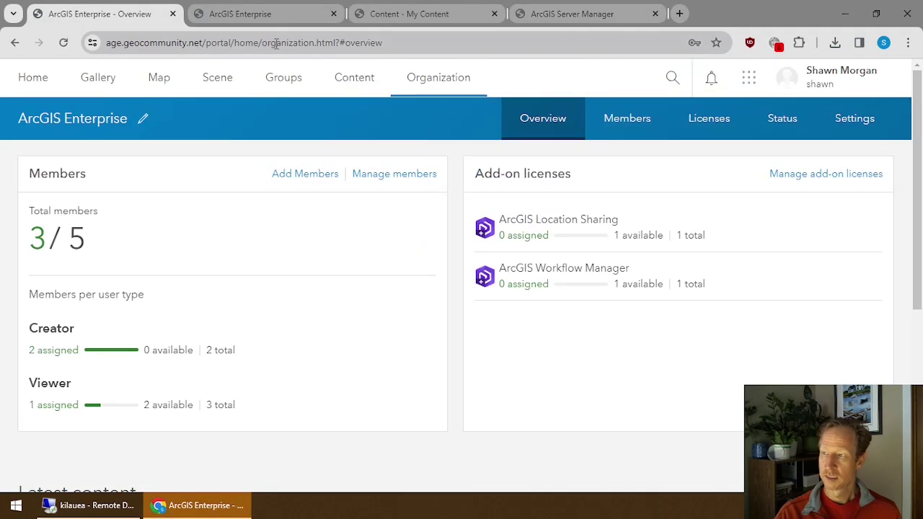
left_click(234, 43)
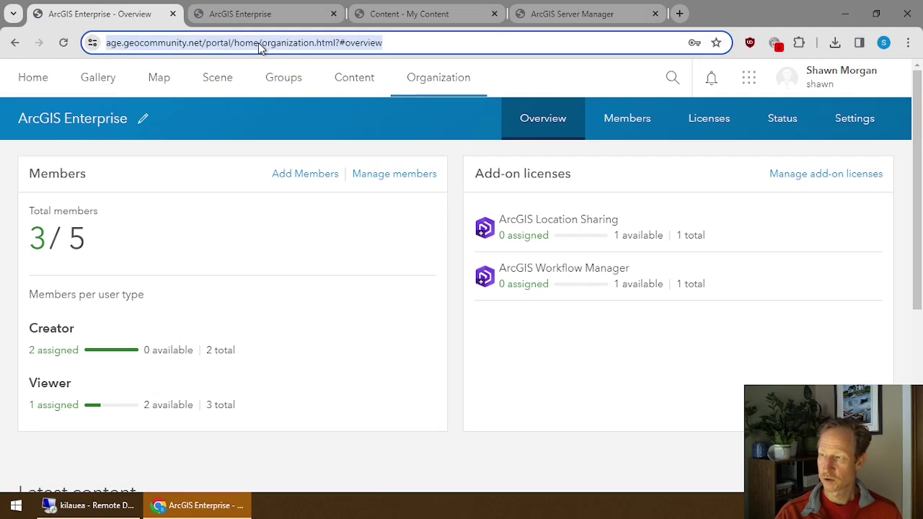
left_click(261, 47)
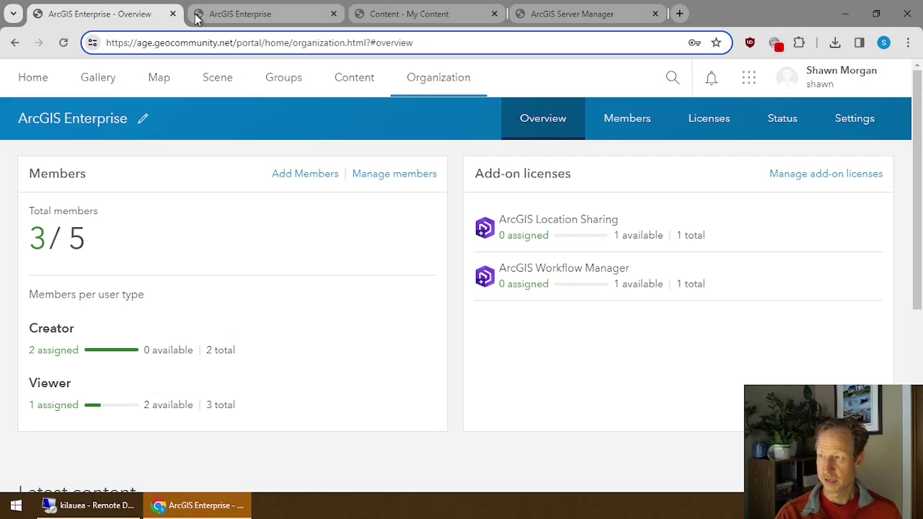
left_click(235, 15)
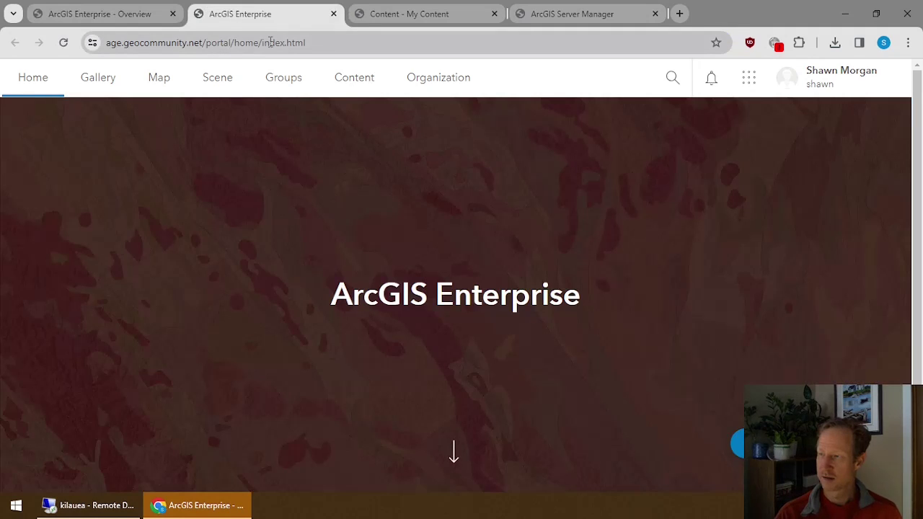
- Switch to ArcGIS Server Manager and browse the services in the Hosted, System and Utilities folders
left_click(572, 14)
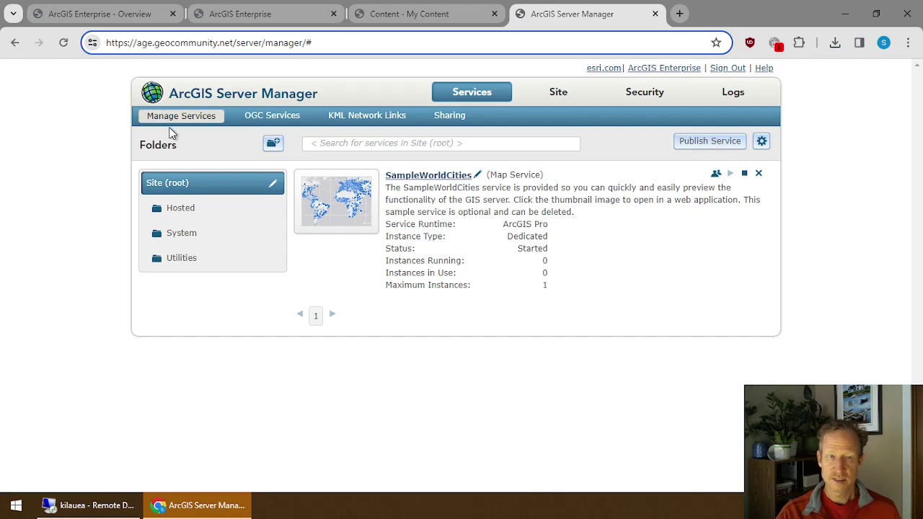
left_click(184, 216)
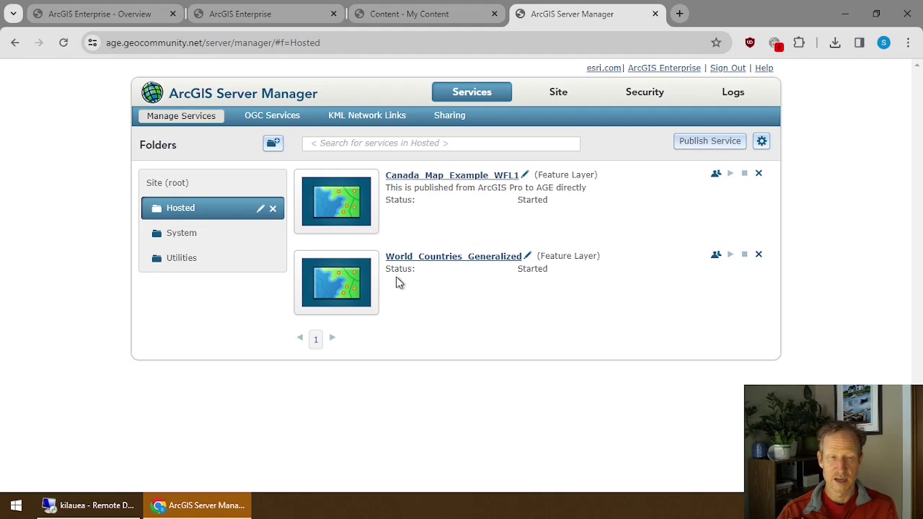
left_click(182, 240)
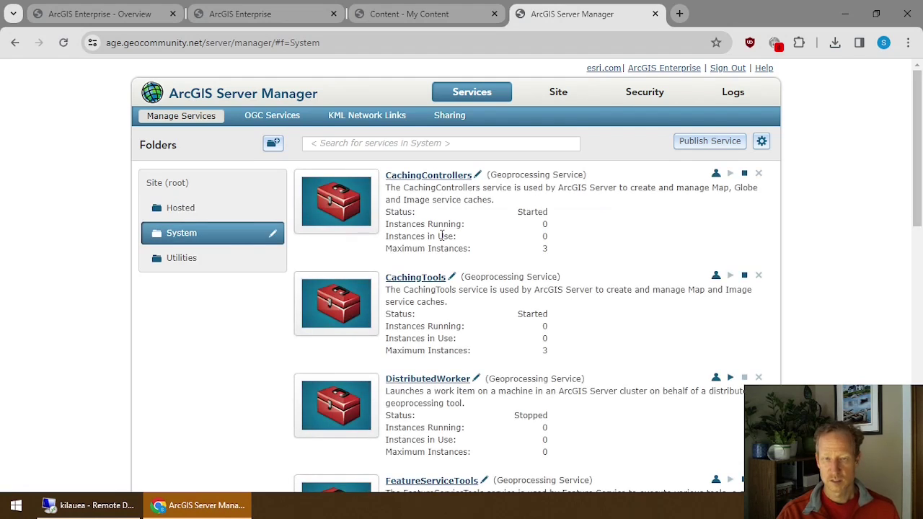
left_click(175, 257)
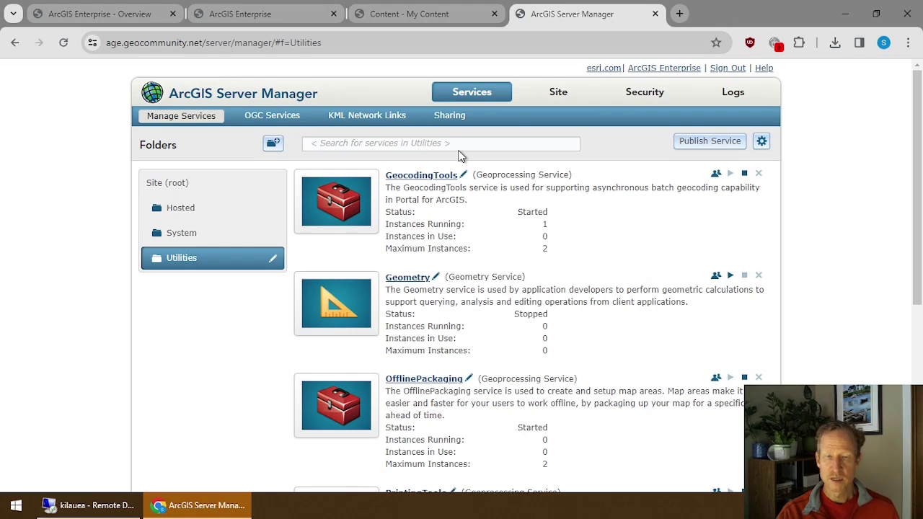
- Return to the portal, open My Content and review the layers and utility services in the home folder
left_click(123, 22)
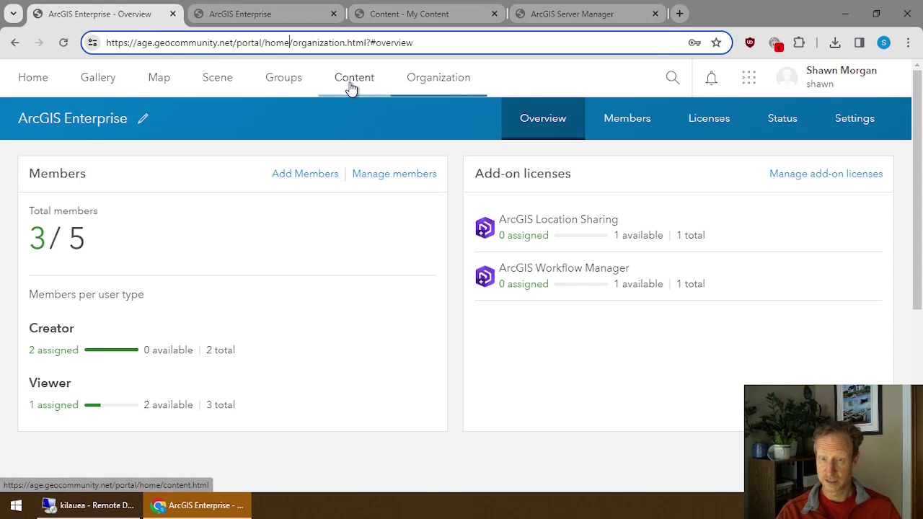
left_click(351, 86)
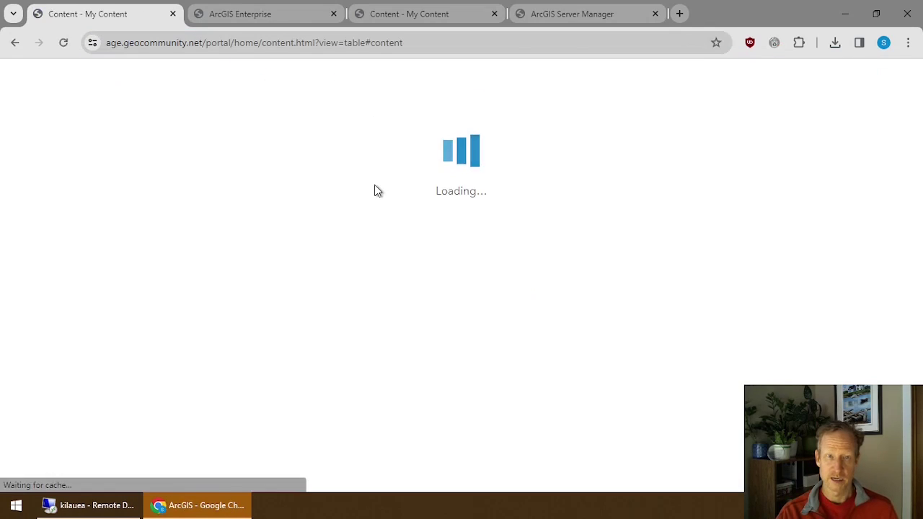
scroll(355, 317, "down", 3)
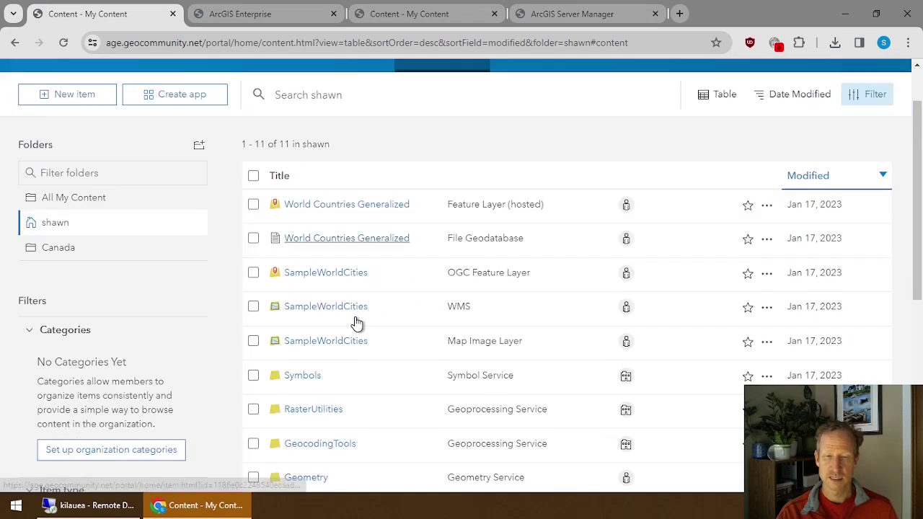
scroll(356, 323, "down", 1)
scroll(354, 323, "up", 3)
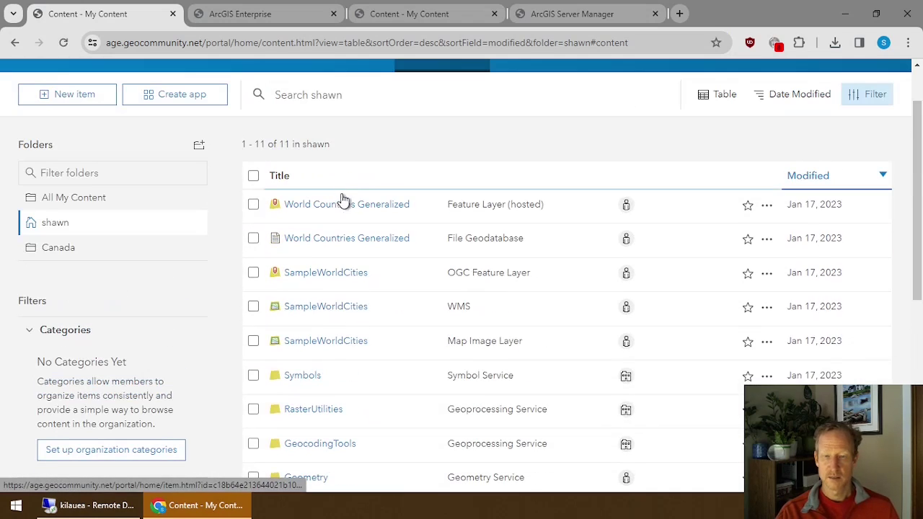
scroll(357, 332, "down", 3)
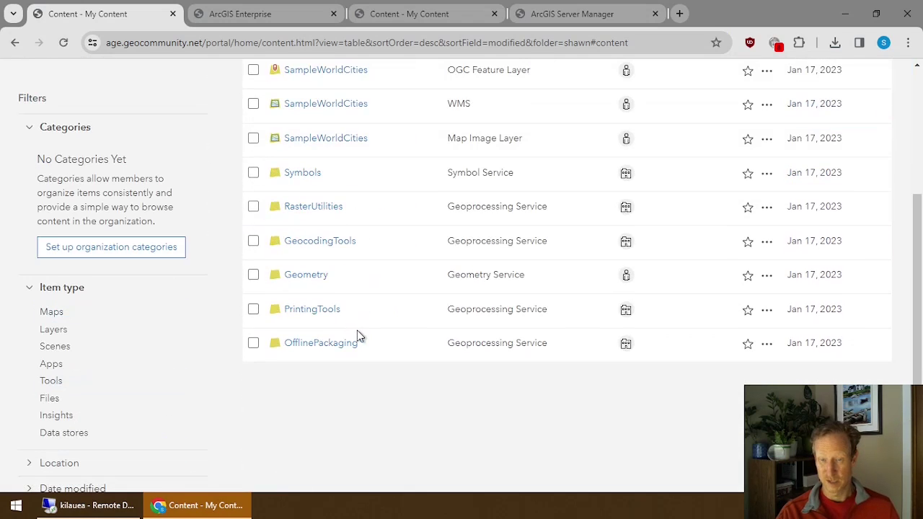
scroll(357, 335, "up", 1)
scroll(357, 336, "up", 1)
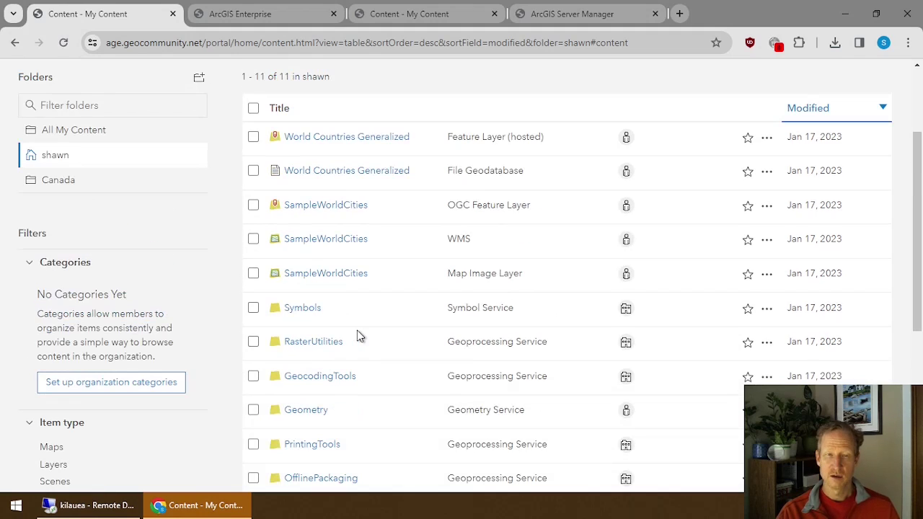
- Compare Server Manager's services with the portal's content items, and display the services in the Site (root) folder
left_click(558, 15)
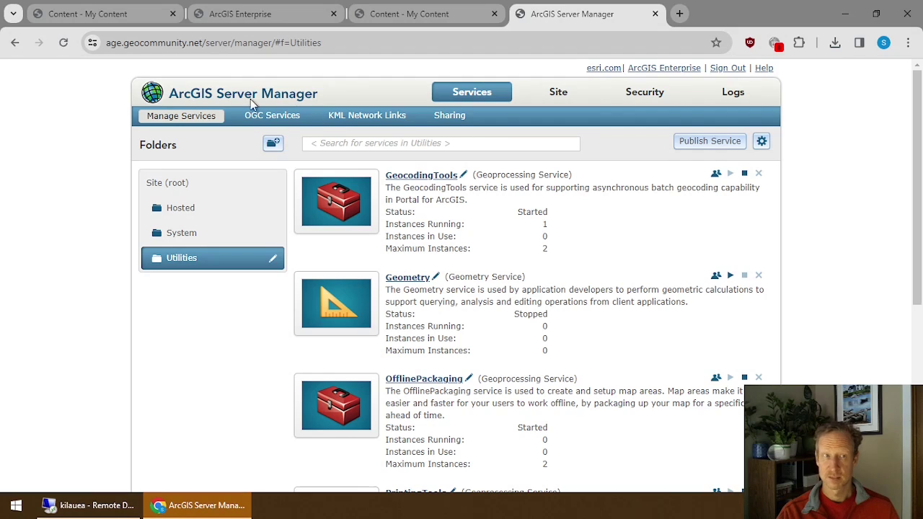
left_click(104, 13)
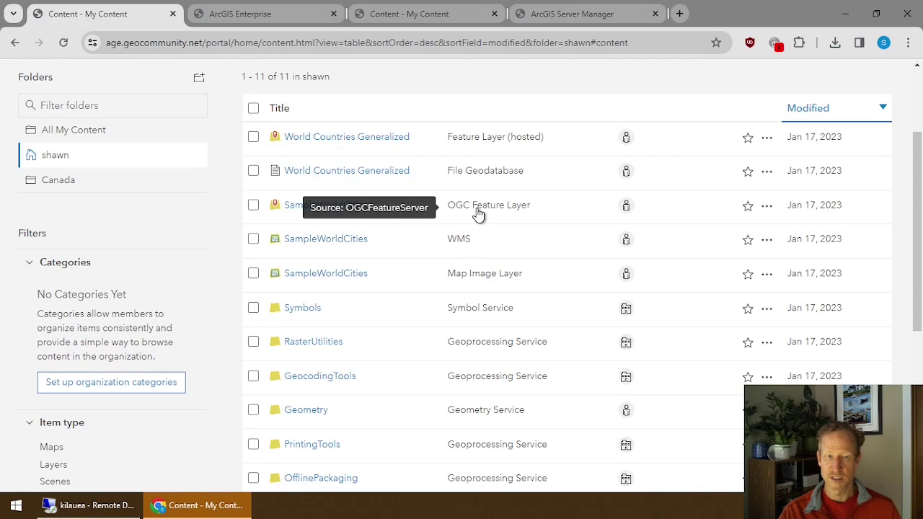
left_click(577, 14)
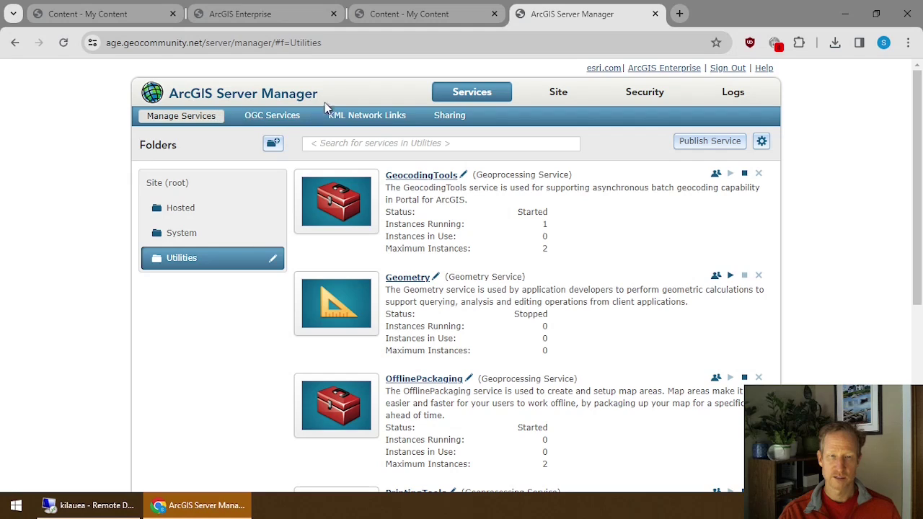
left_click(190, 183)
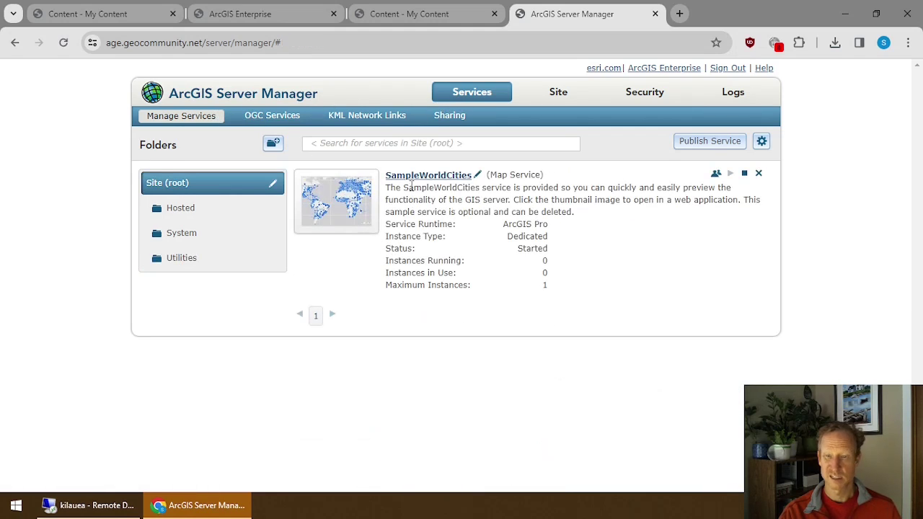
- Open the SampleWorldCities service's Capabilities settings and compare the enabled capabilities with its items in the portal content
left_click(476, 176)
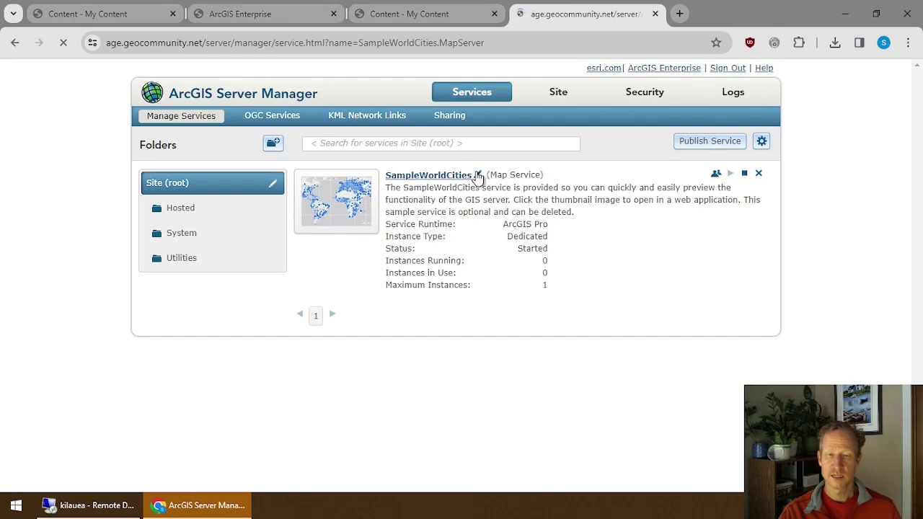
left_click(197, 214)
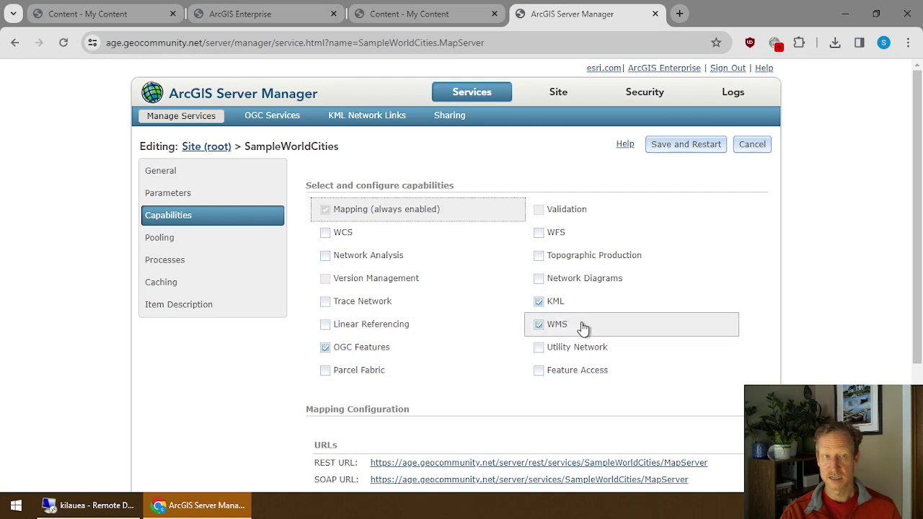
left_click(122, 17)
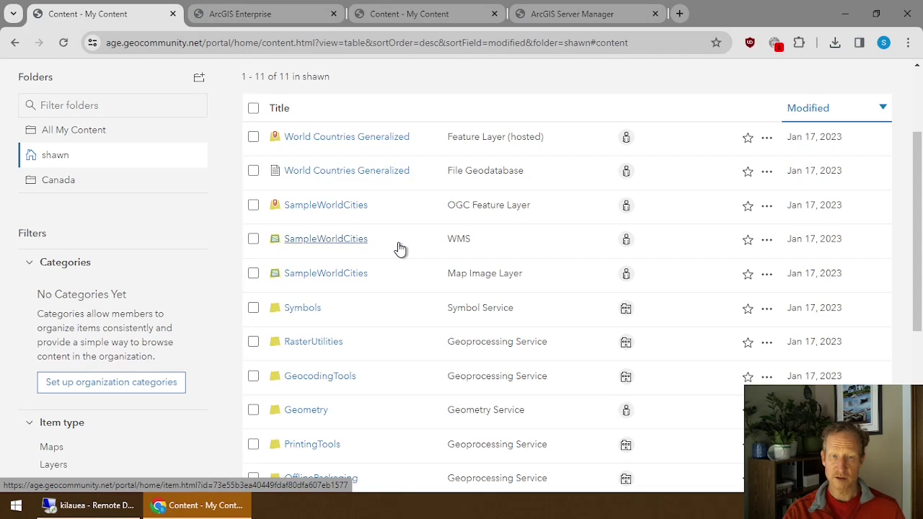
mouse_move(456, 277)
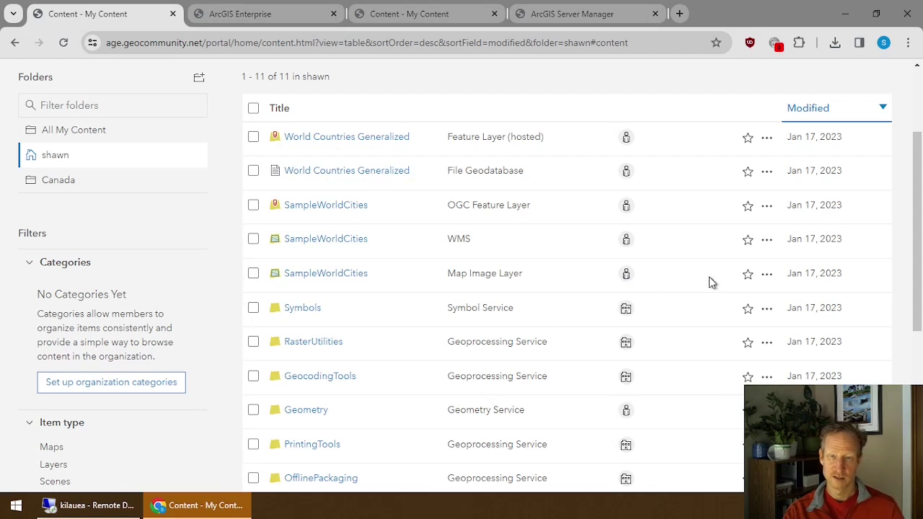
- Open the item details of the SampleWorldCities Map Image Layer and view the service at its URL
left_click(768, 283)
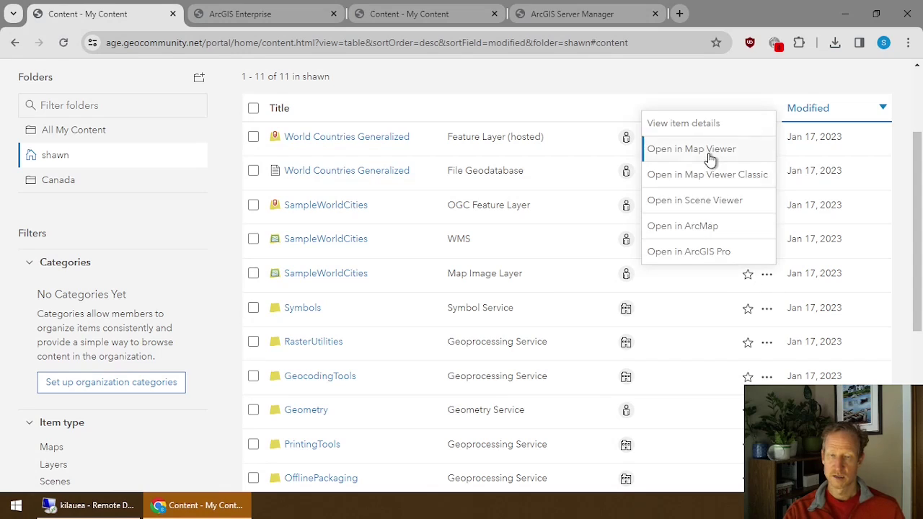
left_click(704, 126)
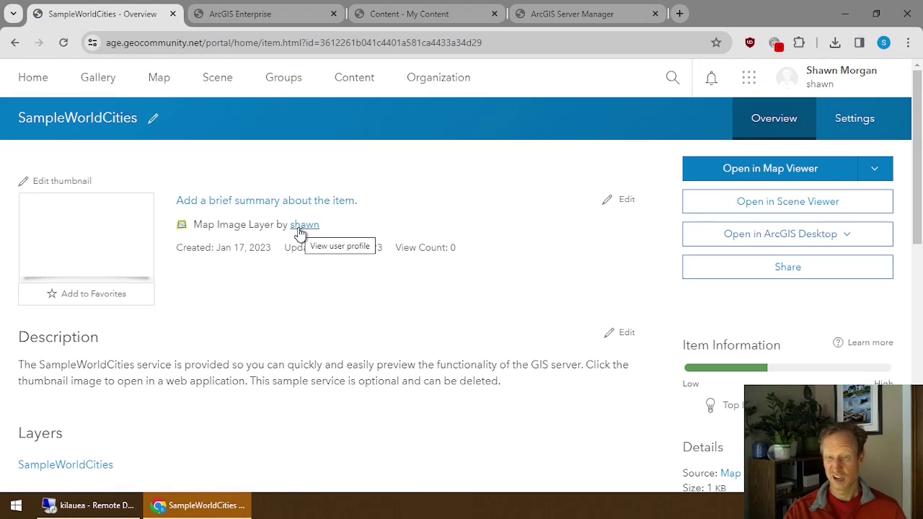
scroll(423, 229, "down", 6)
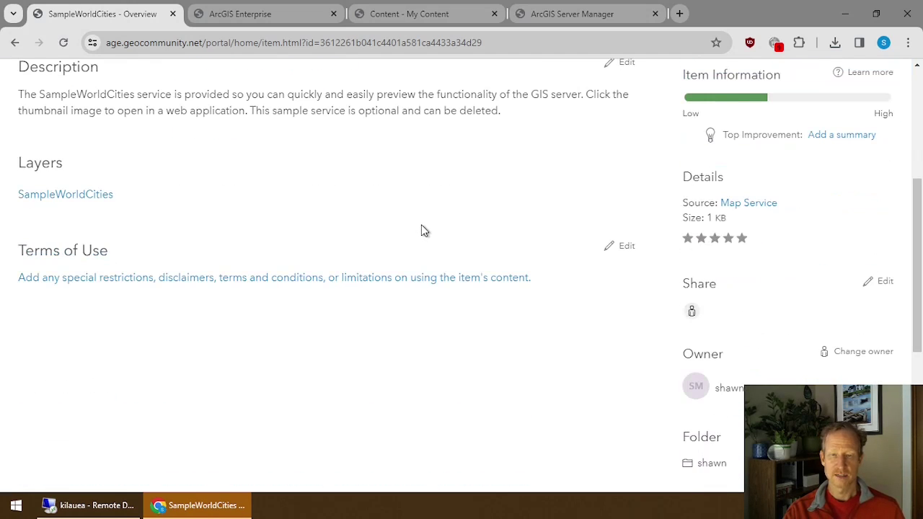
scroll(422, 229, "down", 3)
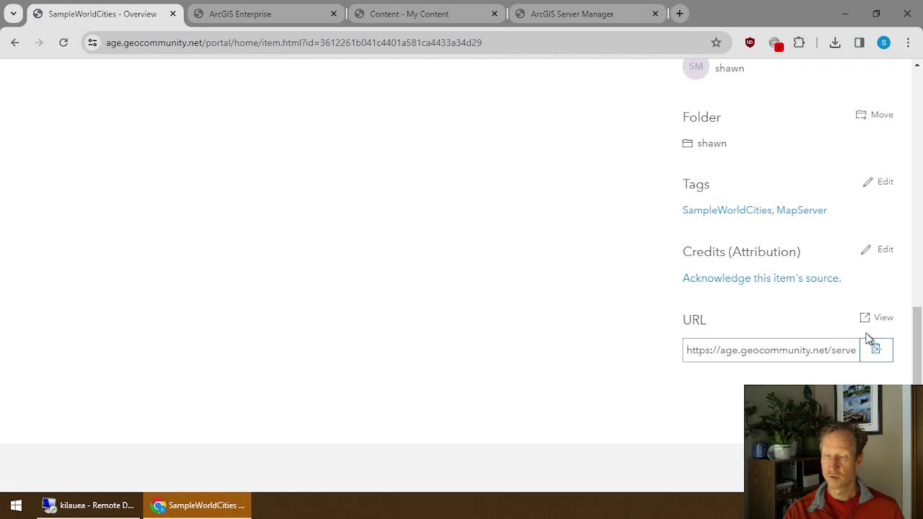
left_click(882, 319)
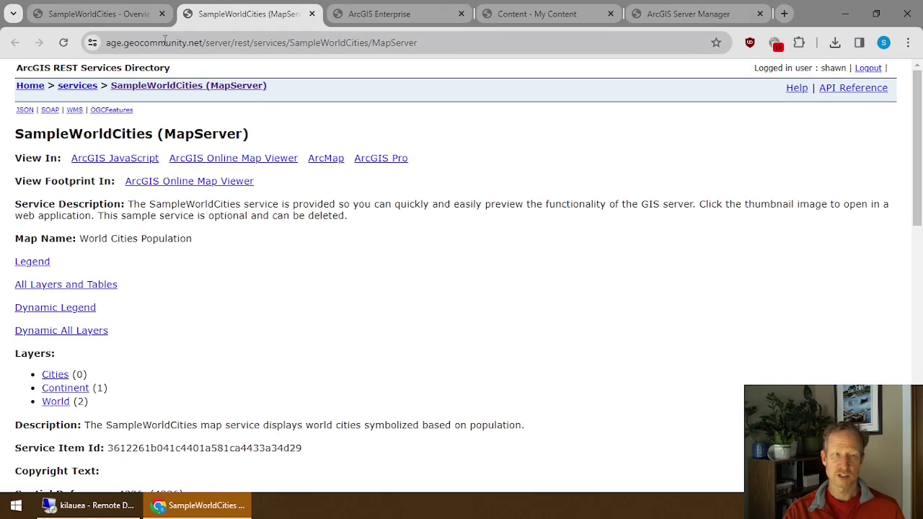
- Highlight the "server" part of the MapServer REST address and compare it with the Server Manager address
left_click(227, 44)
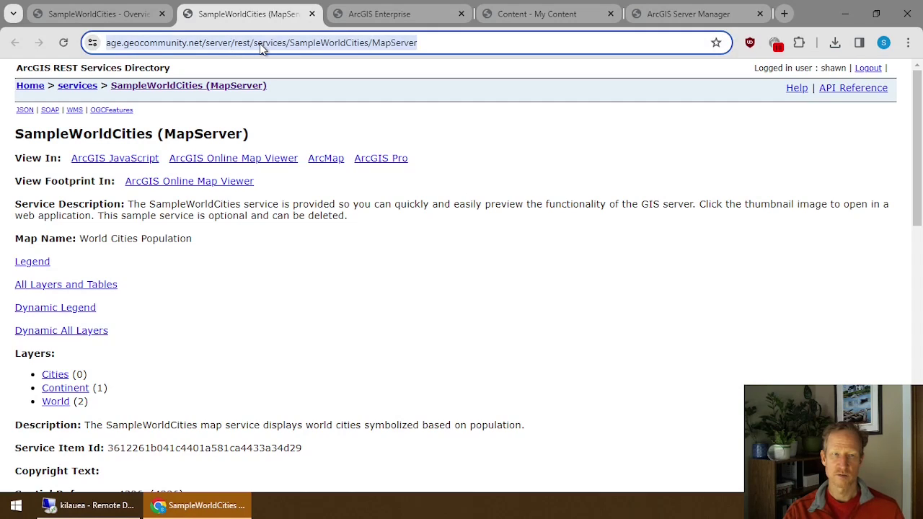
double_click(216, 43)
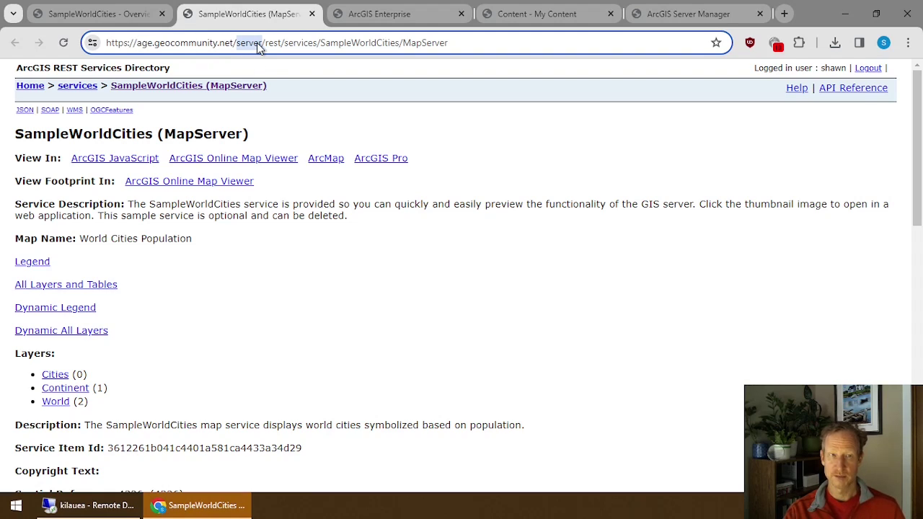
left_click(287, 44)
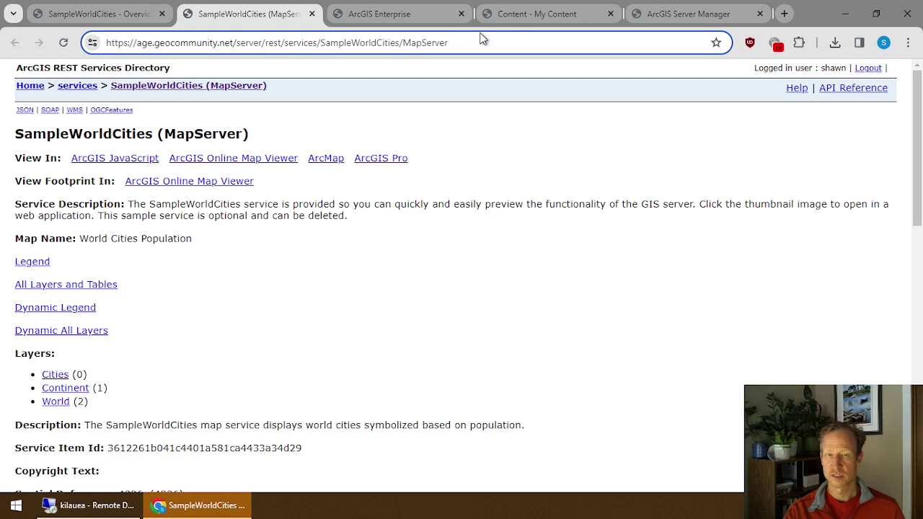
left_click(686, 17)
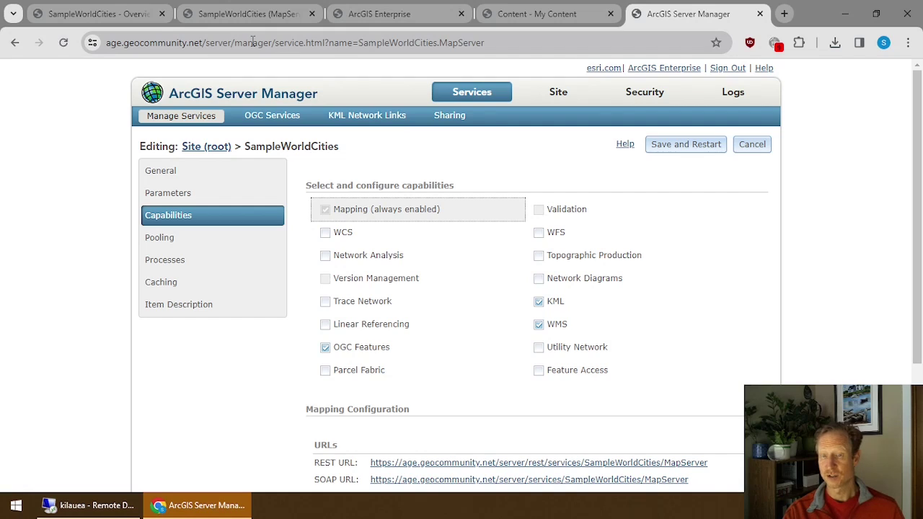
left_click(227, 16)
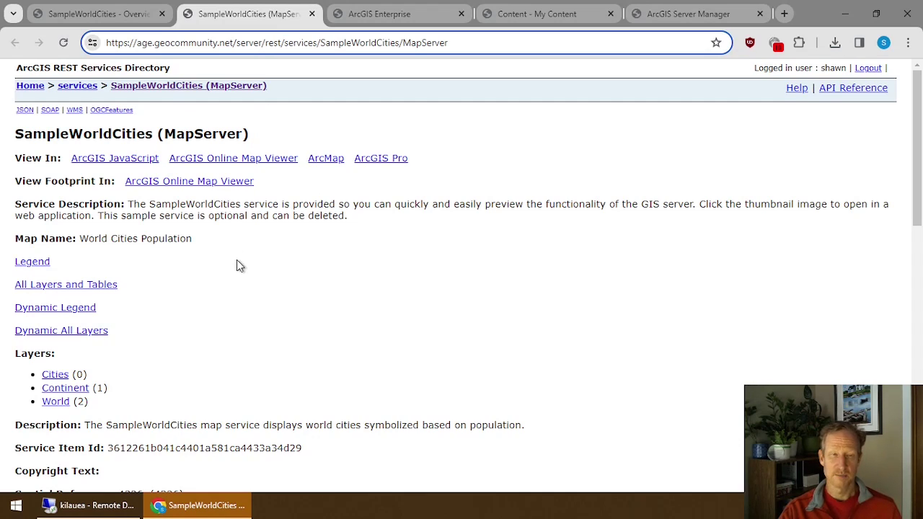
- Compare the Service Item Id on the REST page with the item ID in the portal item's address
scroll(237, 266, "down", 1)
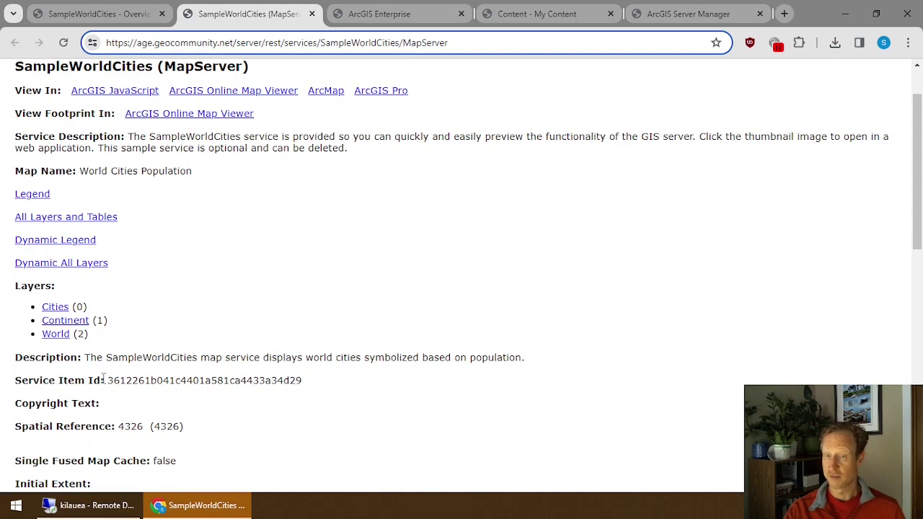
double_click(157, 379)
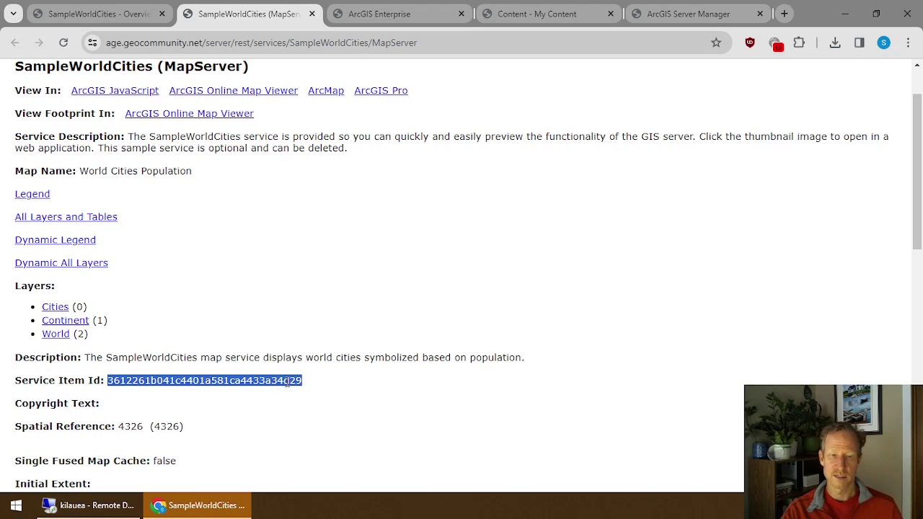
left_click(105, 13)
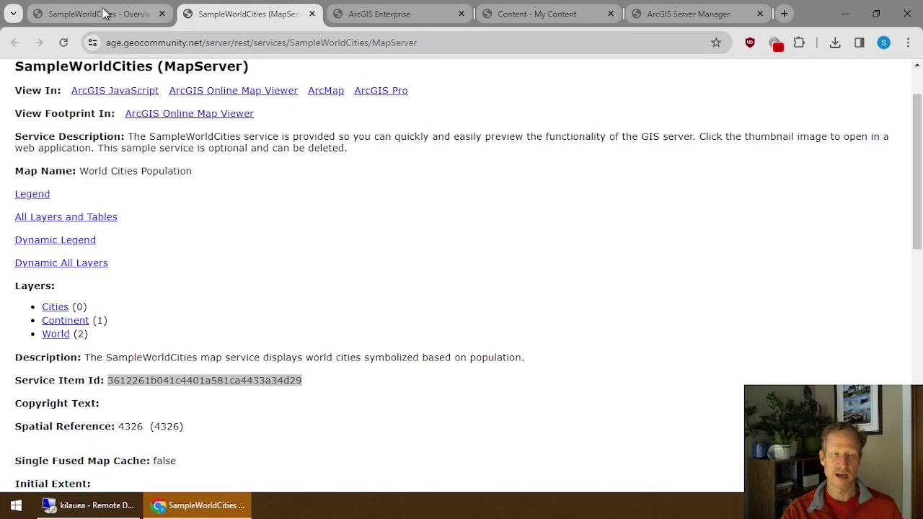
double_click(461, 43)
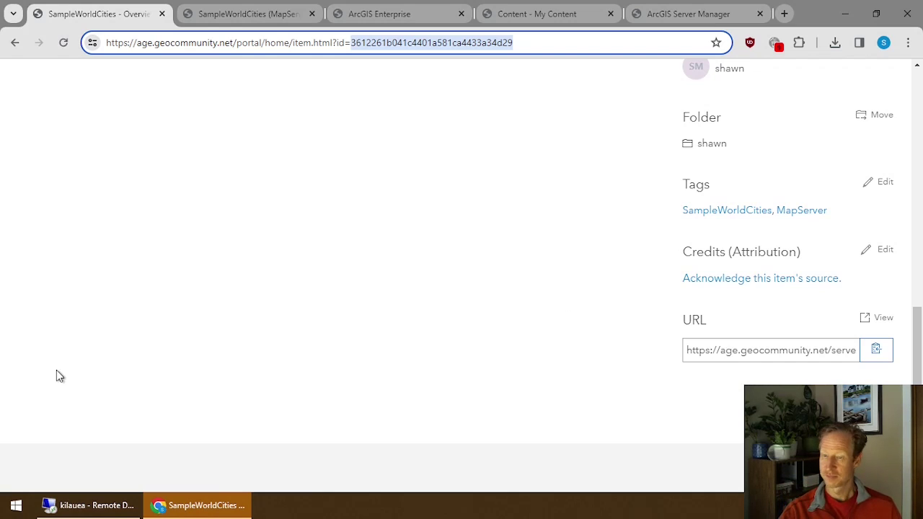
- Switch to the remote desktop, open the SampleWorldCities item's esriinfo folder under arcgisportal items, and open iteminfo.xml in Notepad++
key("alt+Tab")
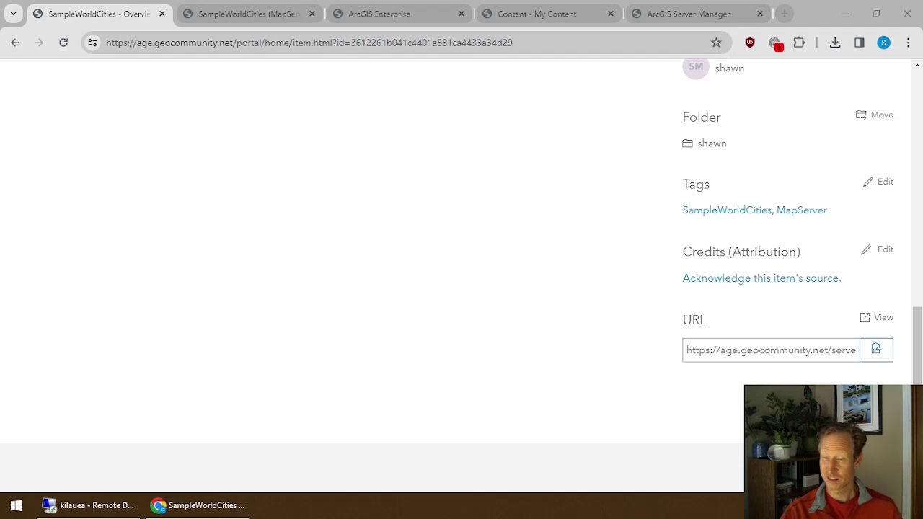
left_click(88, 508)
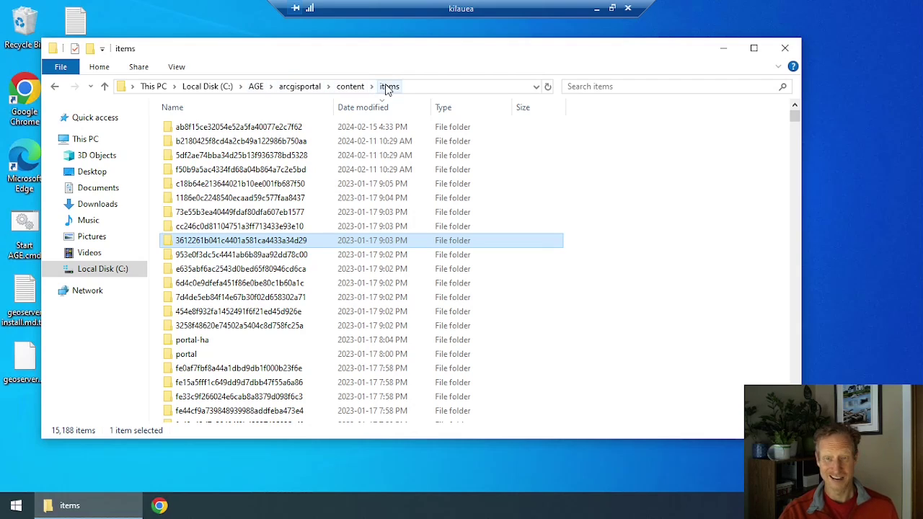
double_click(258, 245)
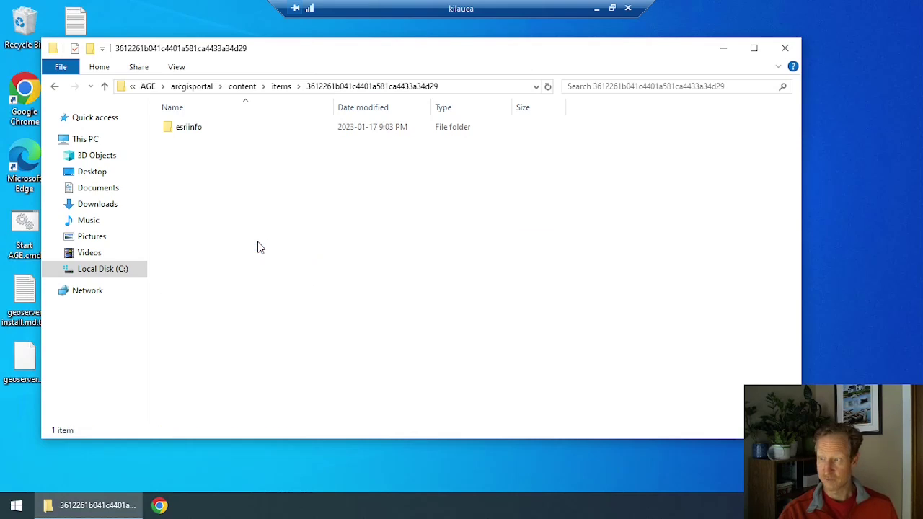
double_click(191, 130)
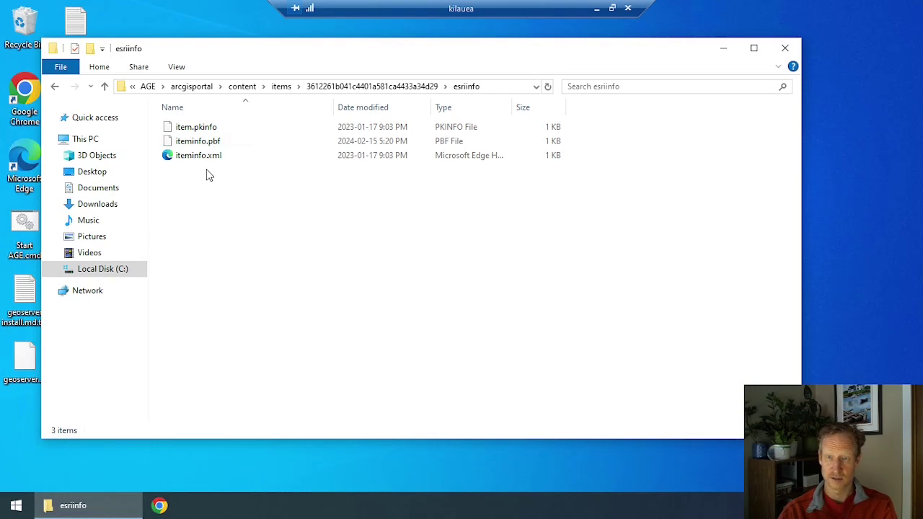
left_click(204, 156)
right_click(204, 155)
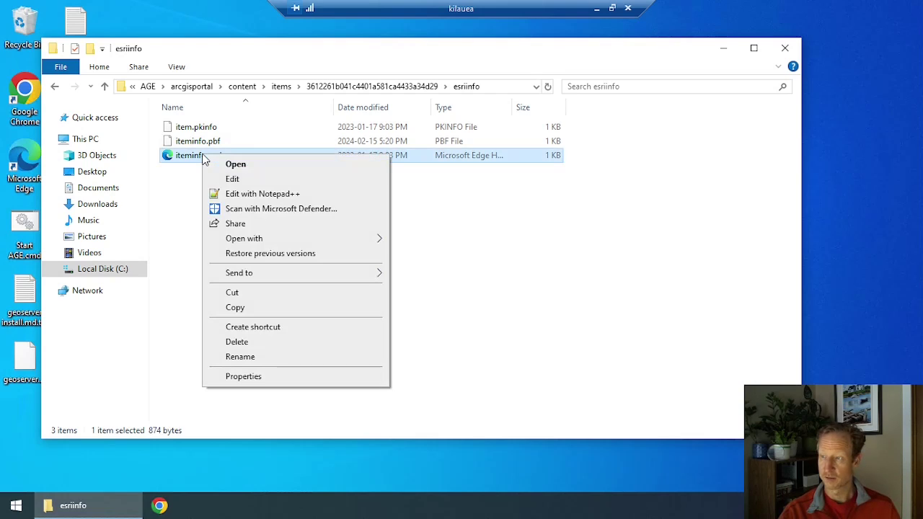
left_click(277, 193)
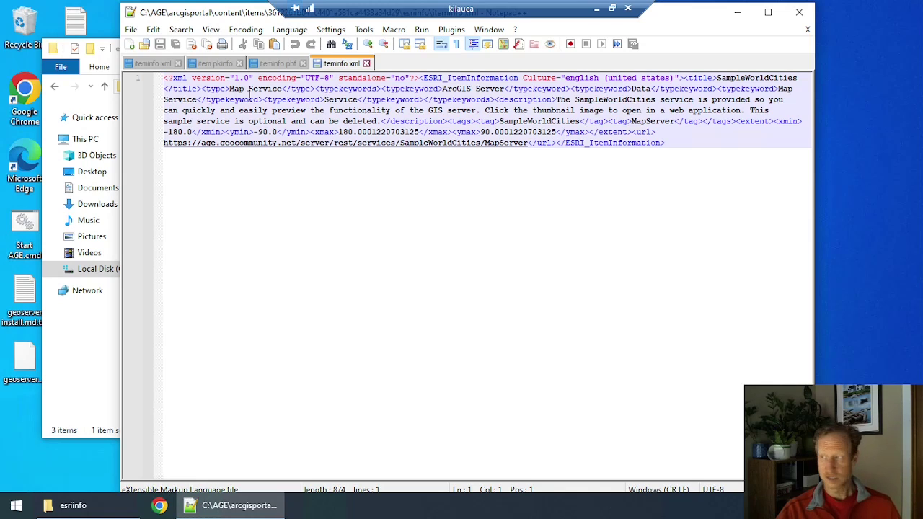
- Return to the portal and review the SampleWorldCities item page from its description through to its URL
left_click(597, 13)
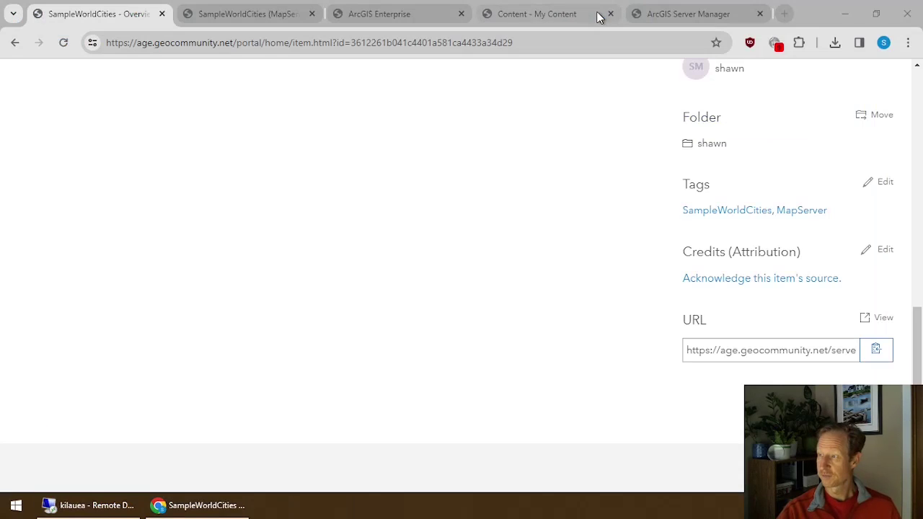
scroll(500, 216, "up", 10)
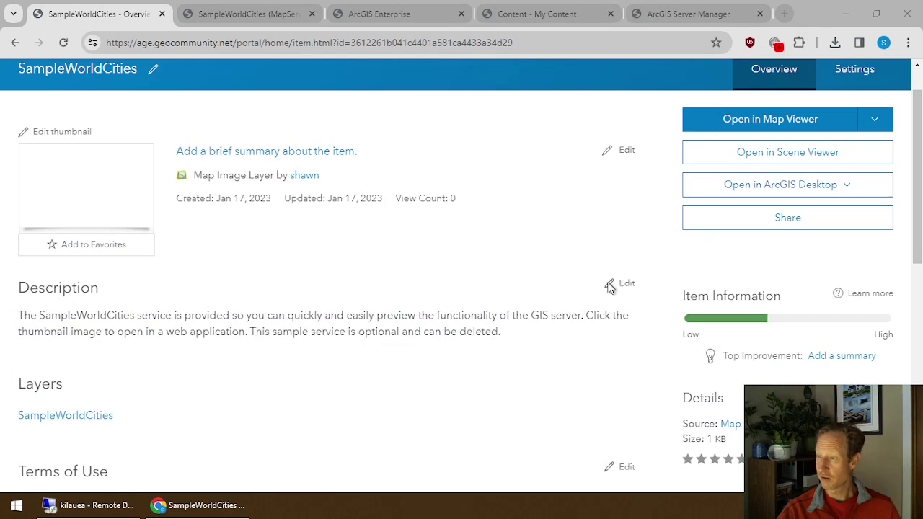
scroll(315, 366, "up", 1)
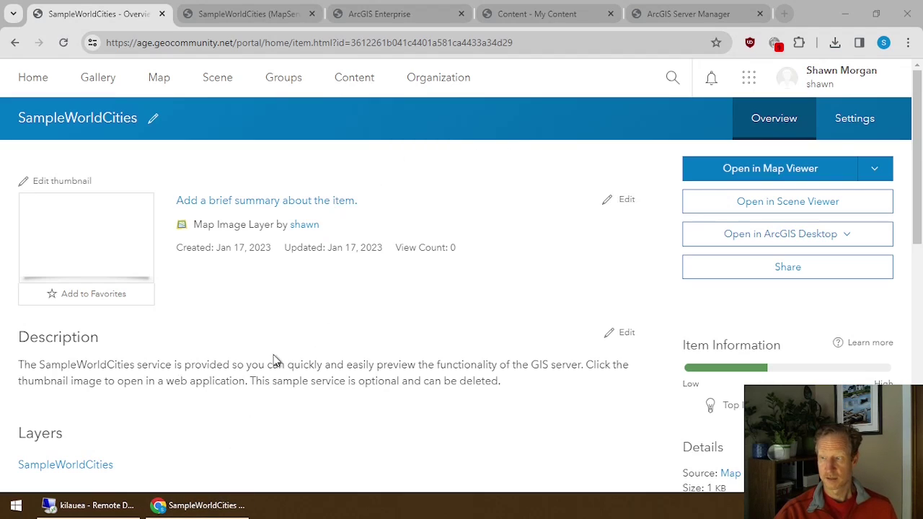
scroll(305, 309, "down", 5)
scroll(305, 309, "down", 4)
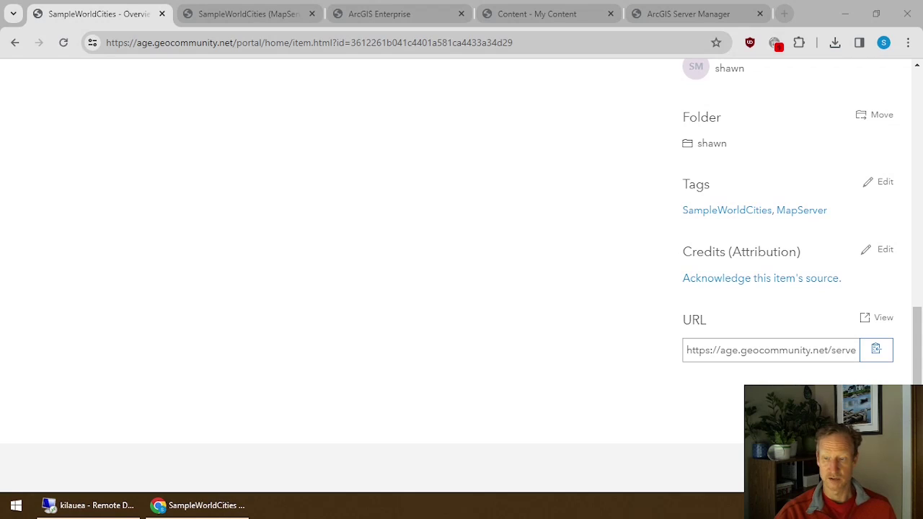
- Switch to the remote desktop, open the SampleWorldCities.MapServer folder in config-store services, and open SampleWorldCities.MapServer.json in Notepad++
key("alt+Tab")
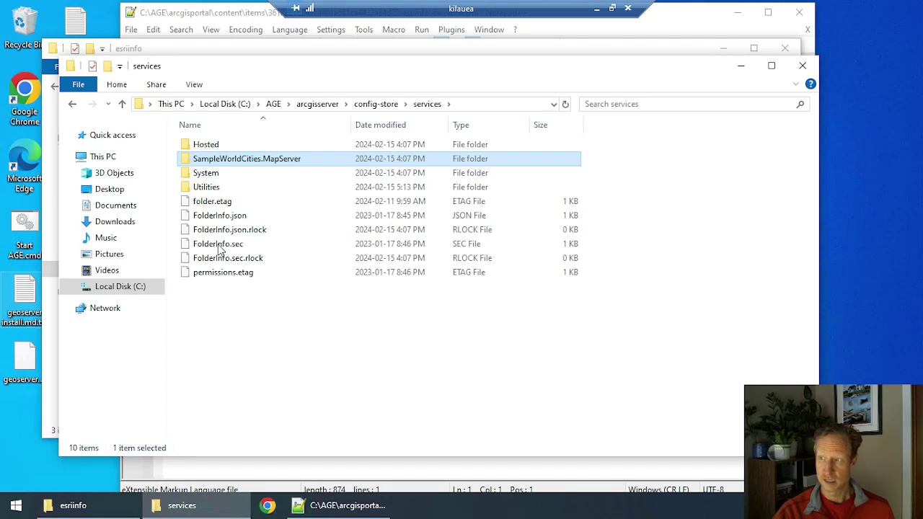
double_click(241, 160)
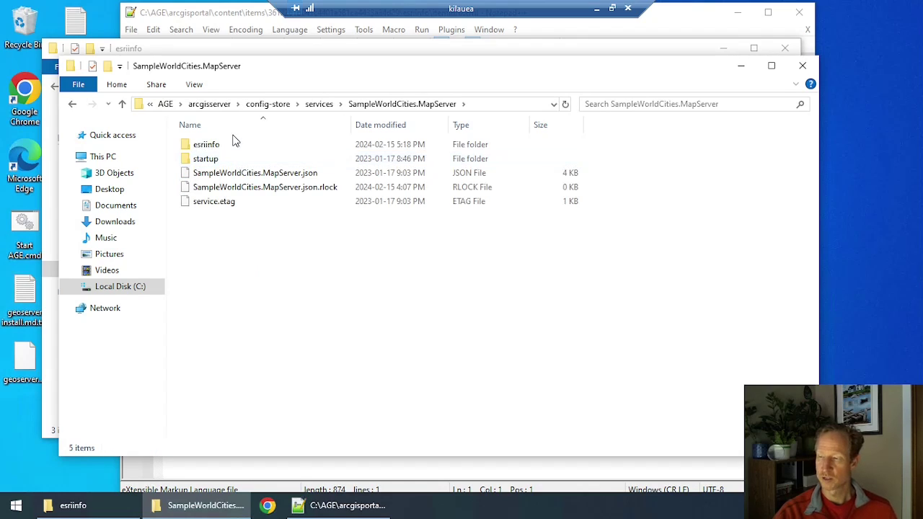
right_click(243, 178)
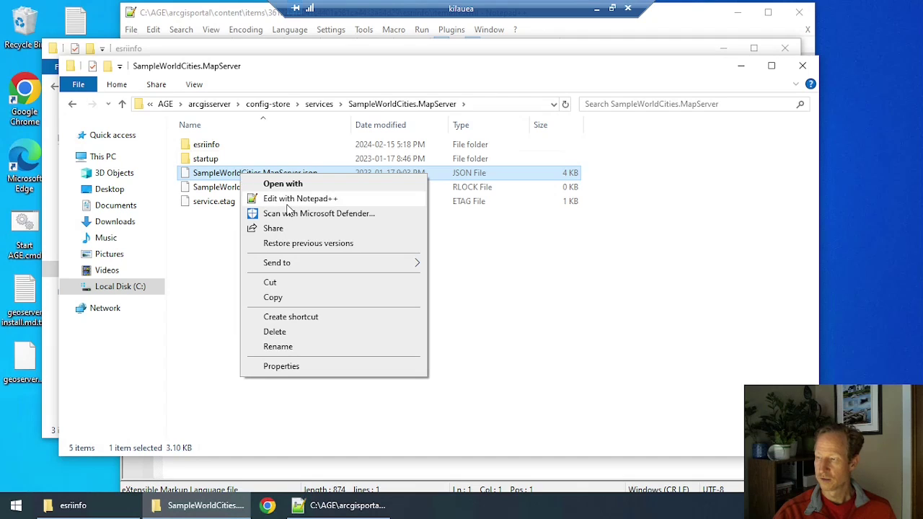
left_click(286, 200)
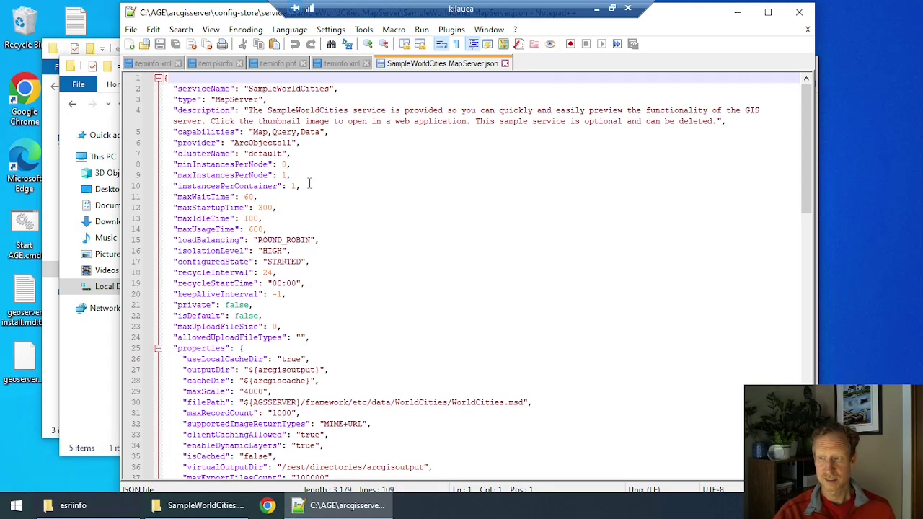
- Return to the browser and display the start of the SampleWorldCities MapServer page in the REST Services Directory
left_click(596, 14)
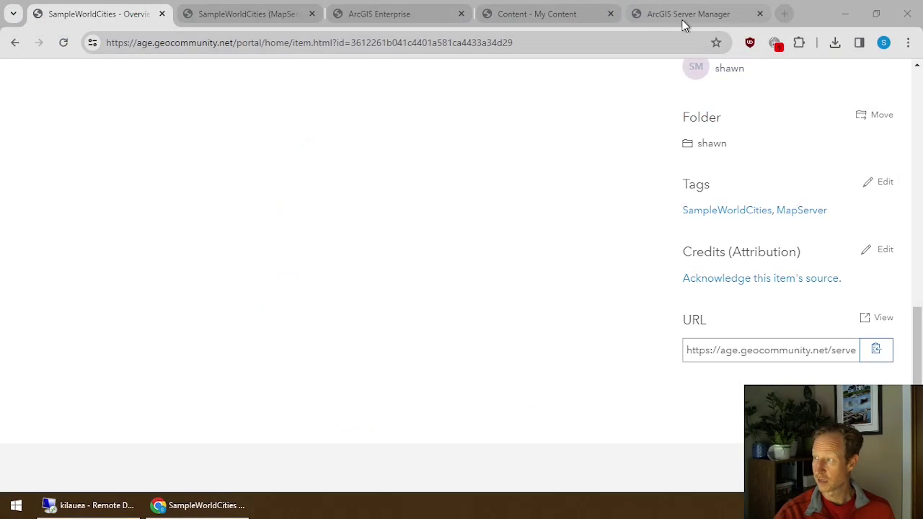
left_click(269, 16)
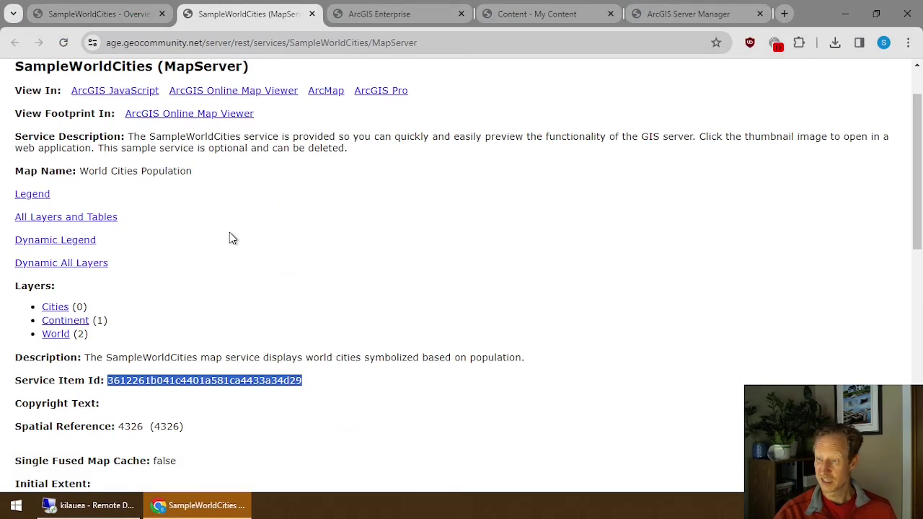
scroll(231, 237, "up", 1)
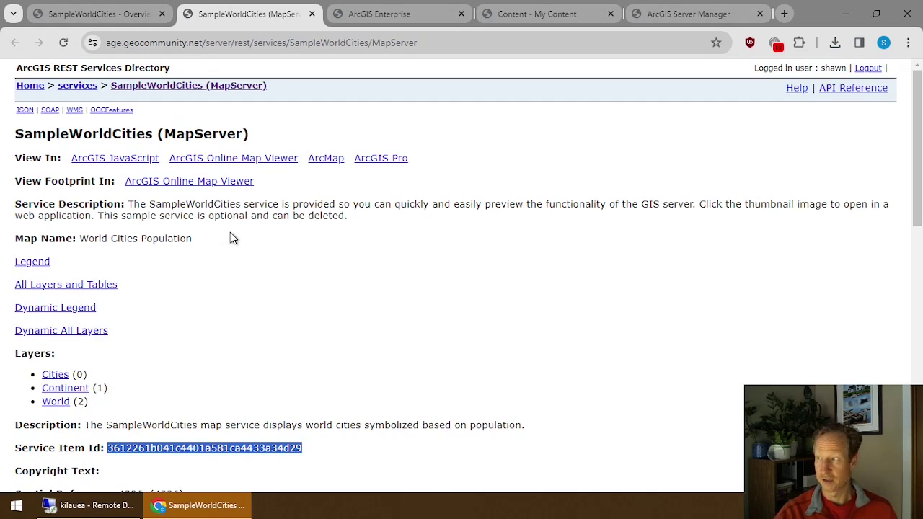
- Switch to Server Manager and review the General and Item Description settings of the SampleWorldCities service
left_click(684, 17)
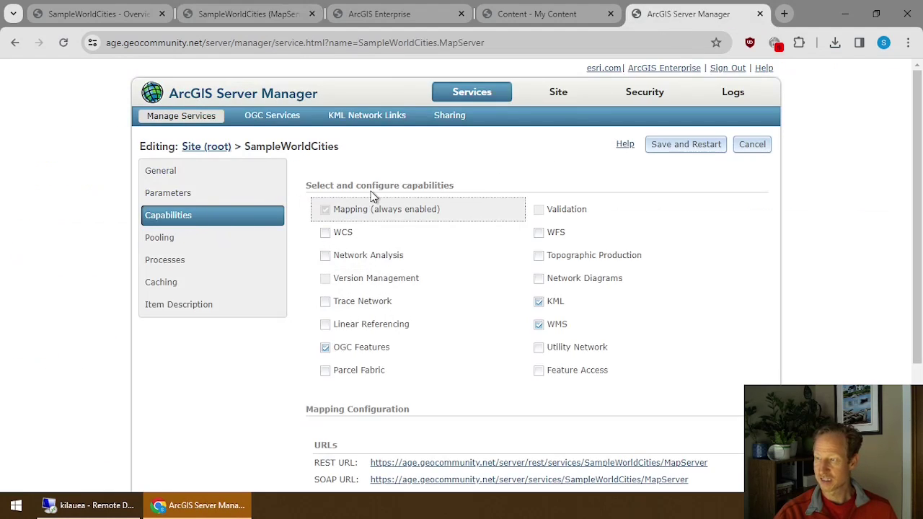
left_click(179, 173)
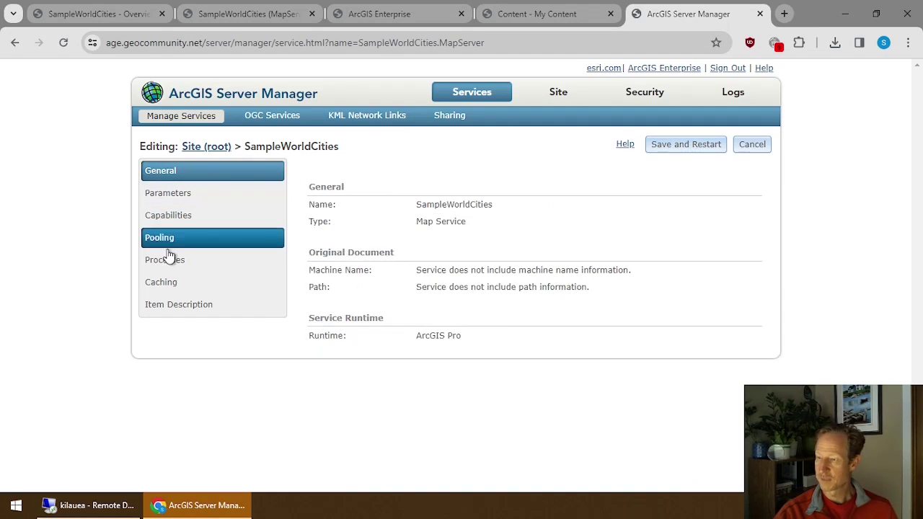
left_click(173, 304)
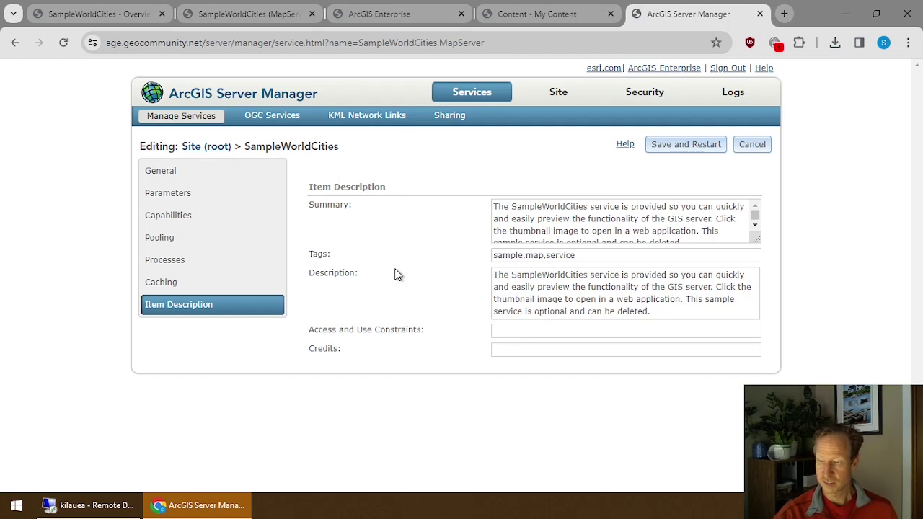
- Switch to the remote desktop and read through SampleWorldCities.MapServer.json to its extension entries, finishing back at its start
left_click(126, 505)
scroll(353, 196, "down", 6)
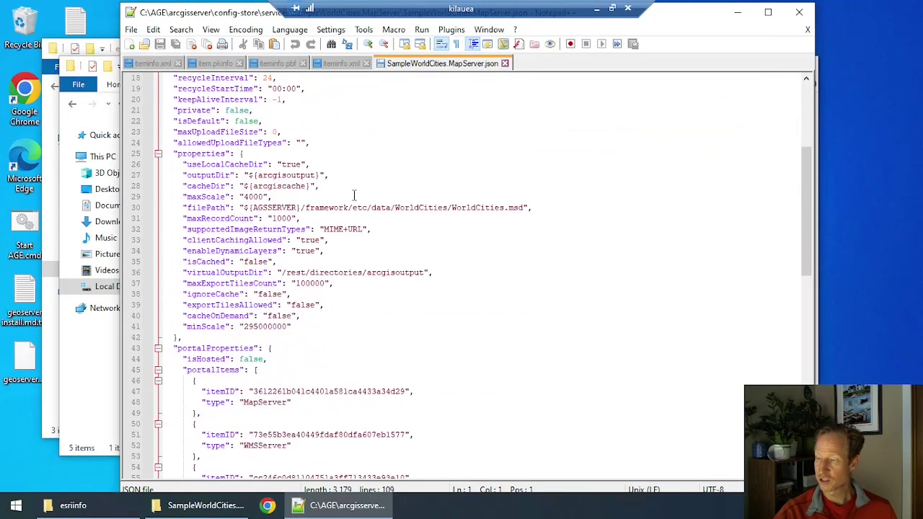
scroll(353, 196, "down", 17)
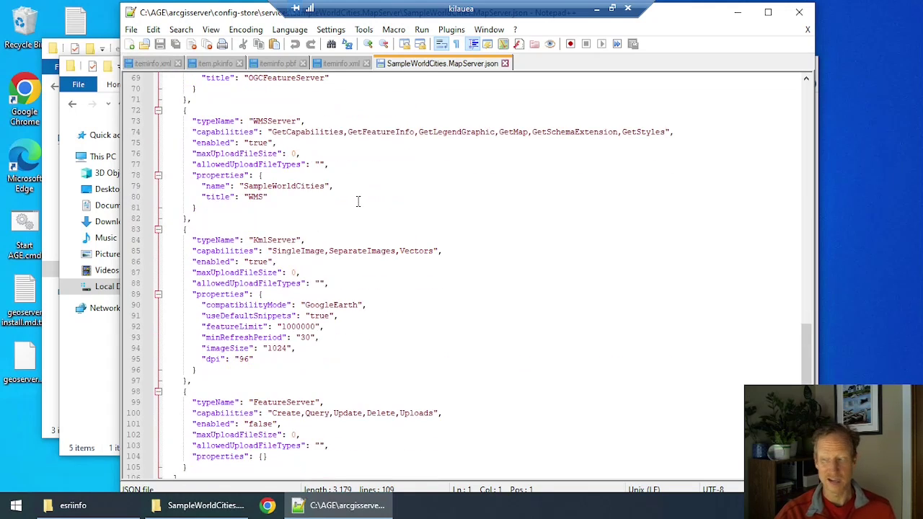
left_click_drag(807, 329, 807, 80)
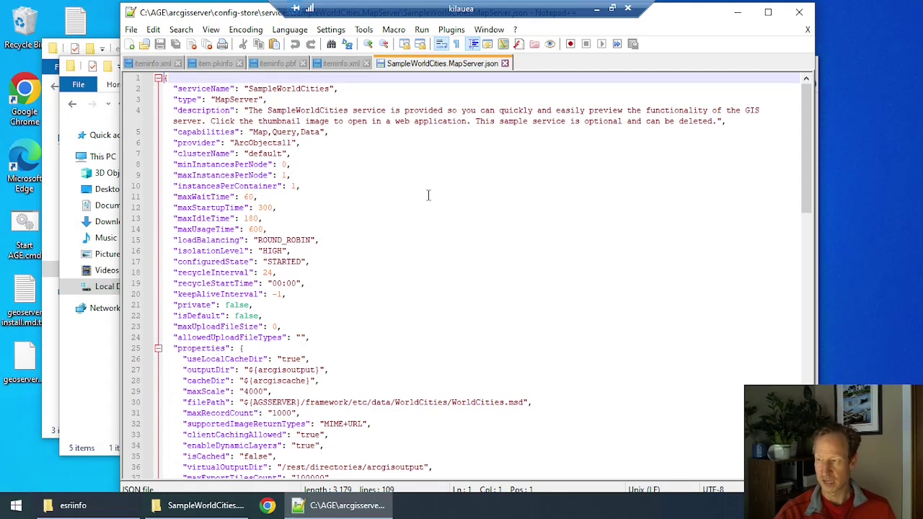
- Close all the open JSON, XML, PBF and PKINFO files in Notepad++ and exit the editor
left_click(505, 63)
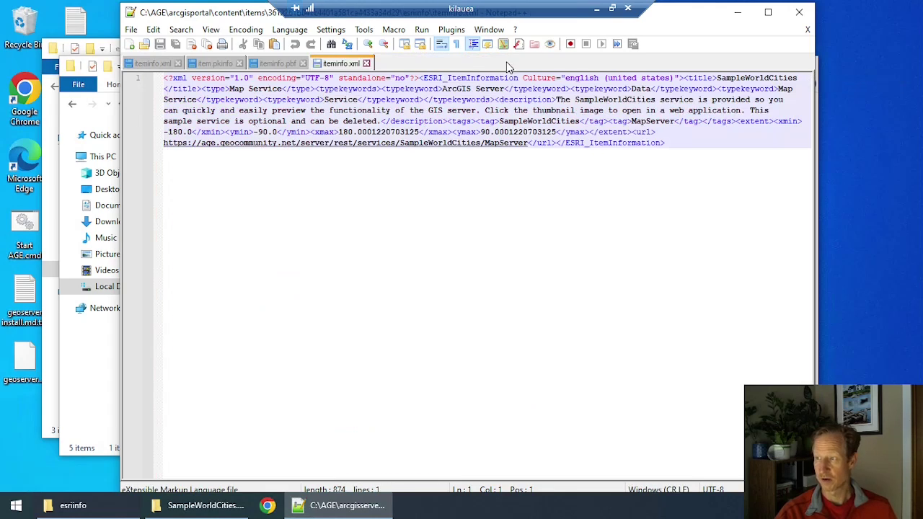
left_click(366, 64)
left_click(302, 64)
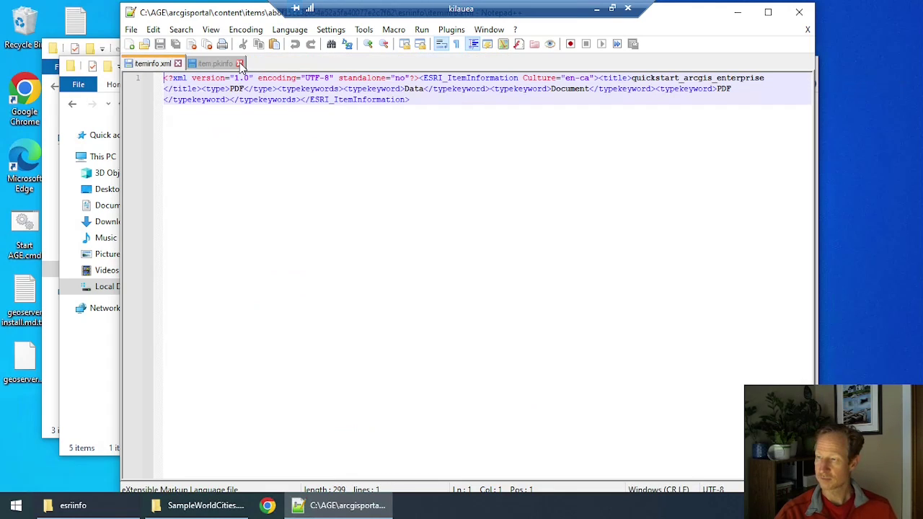
left_click(239, 64)
left_click(178, 64)
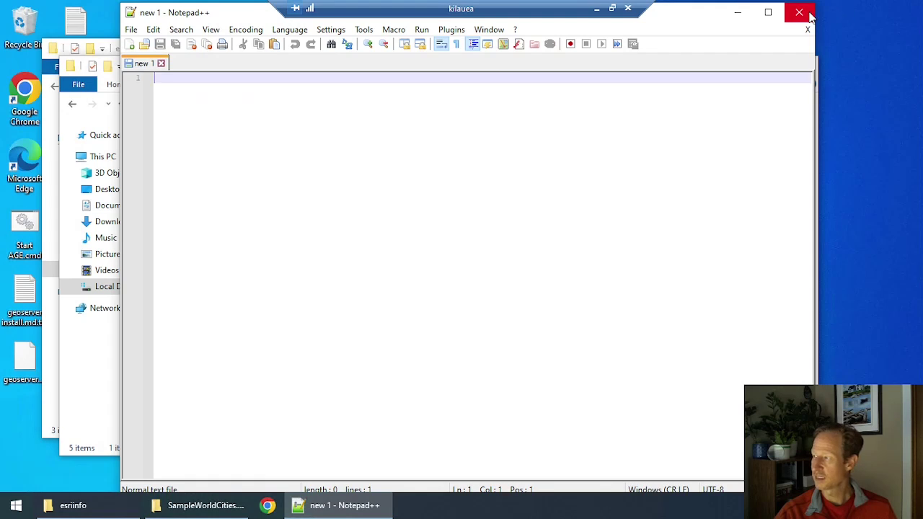
left_click(807, 15)
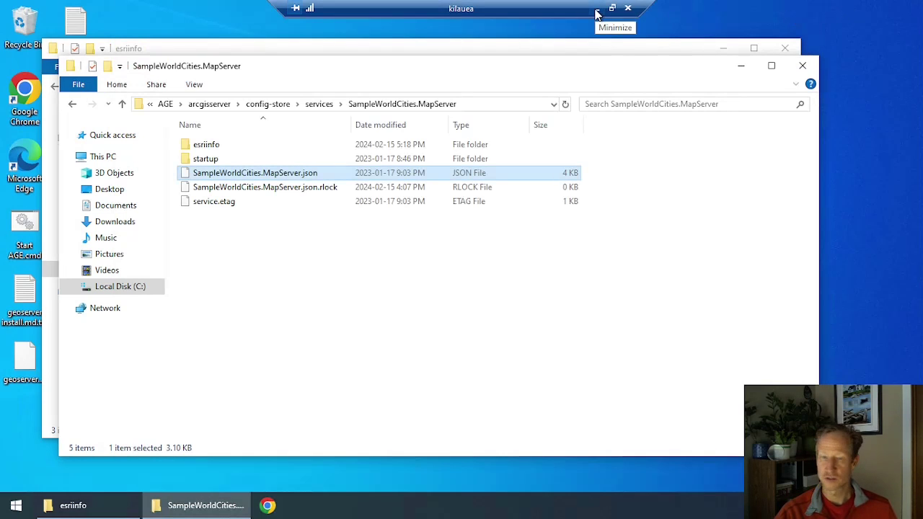
- Return to the portal in the browser and open the item details of the SampleWorldCities map image layer from My Content
left_click(597, 10)
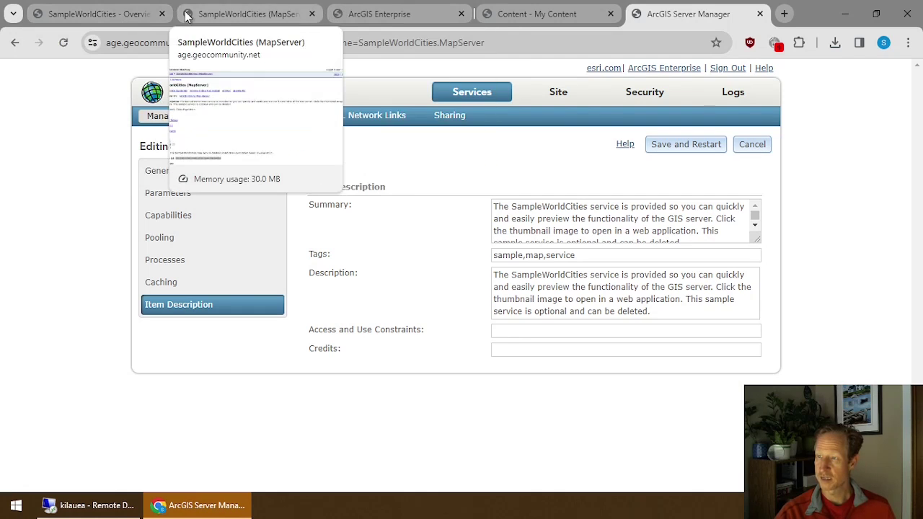
left_click(126, 14)
scroll(473, 223, "up", 5)
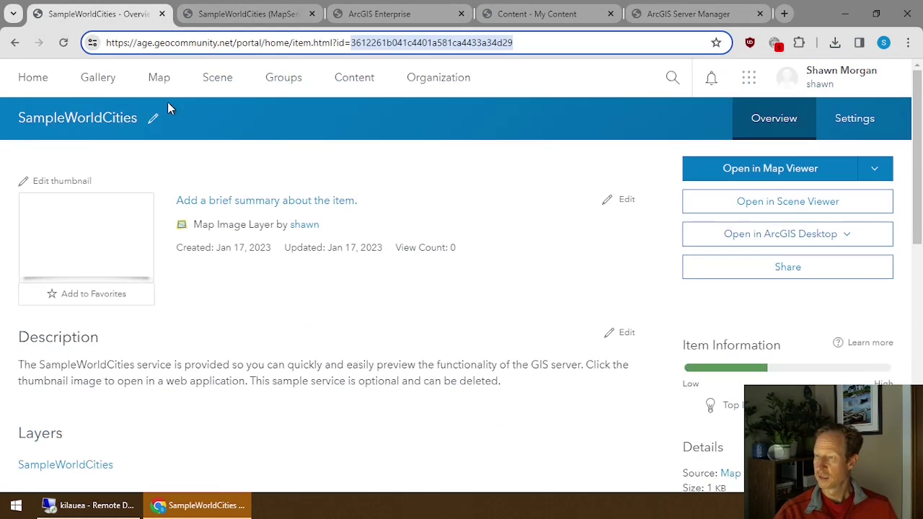
left_click(360, 78)
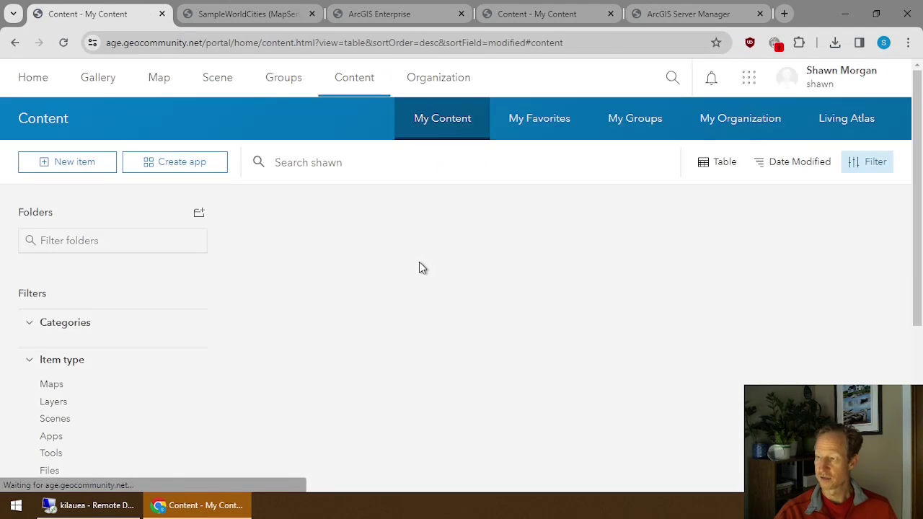
scroll(369, 316, "down", 1)
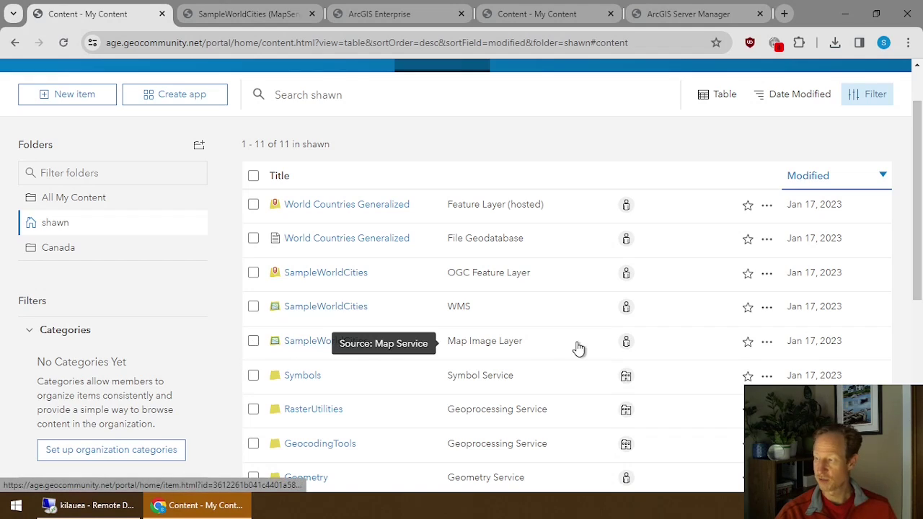
left_click(765, 344)
left_click(697, 191)
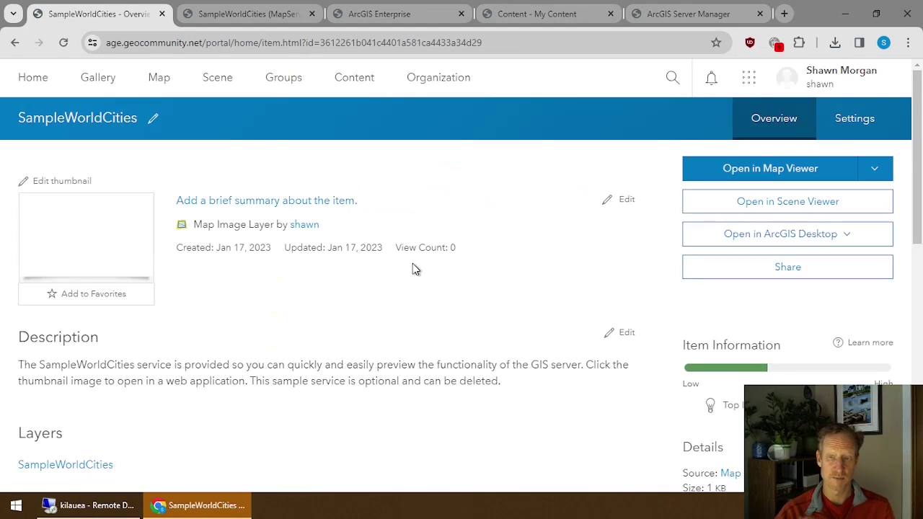
- Show the item's esriinfo folder under arcgisportal on the remote desktop, then return to the browser
left_click(80, 509)
left_click(271, 51)
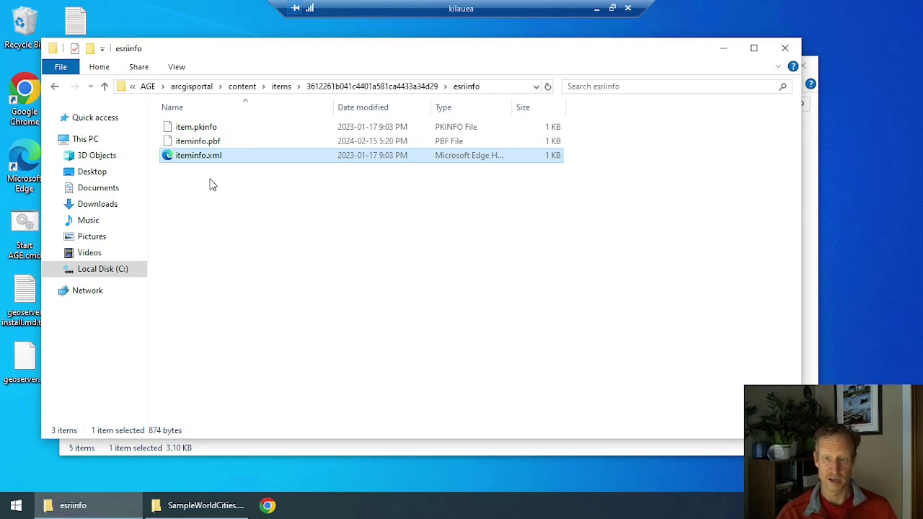
left_click(597, 10)
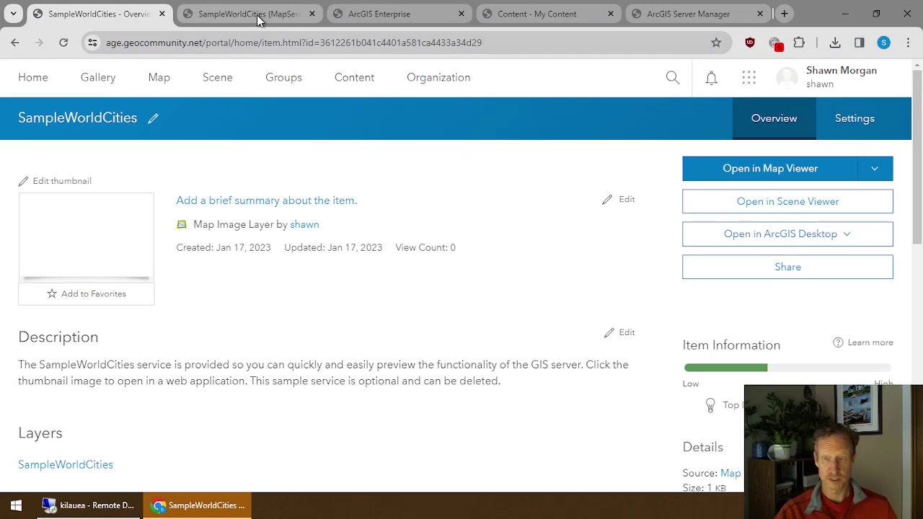
- Go to the Site (root) service list in Server Manager and open the SampleWorldCities service for editing
left_click(685, 16)
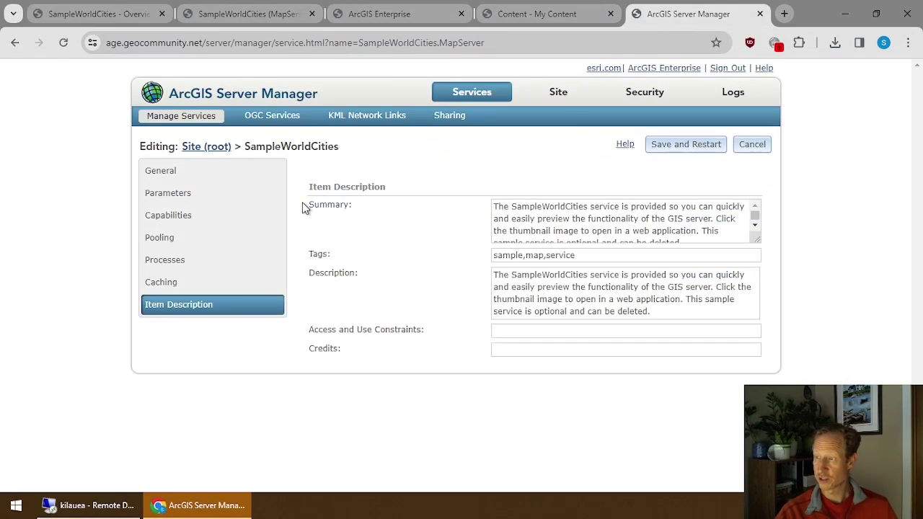
left_click(214, 148)
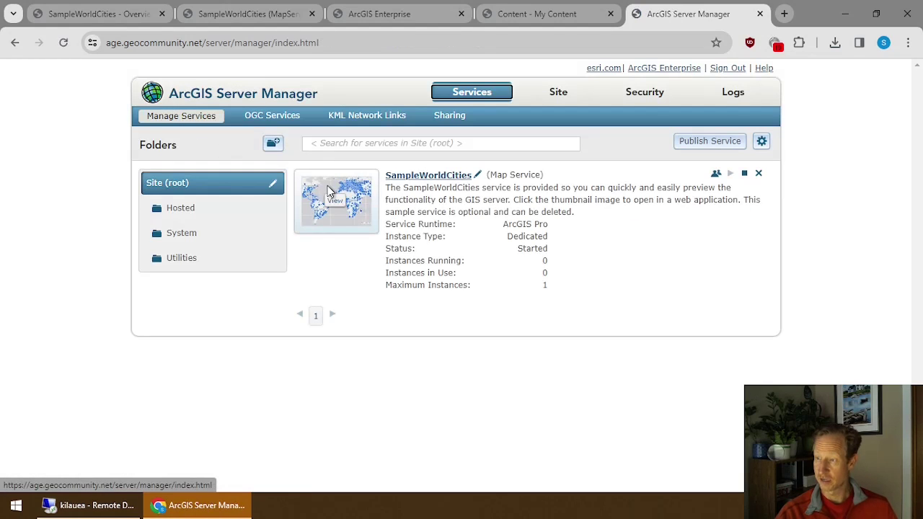
left_click(477, 177)
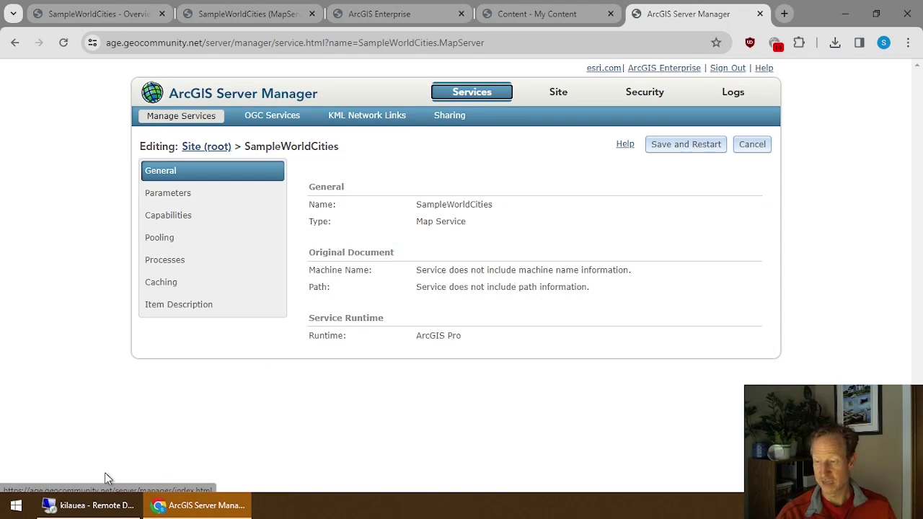
- Switch to the remote desktop, show the SampleWorldCities.MapServer folder window, and display its full path under config-store services
left_click(90, 504)
mouse_move(261, 48)
left_mouse_down()
mouse_move(253, 99)
mouse_move(267, 60)
left_mouse_up()
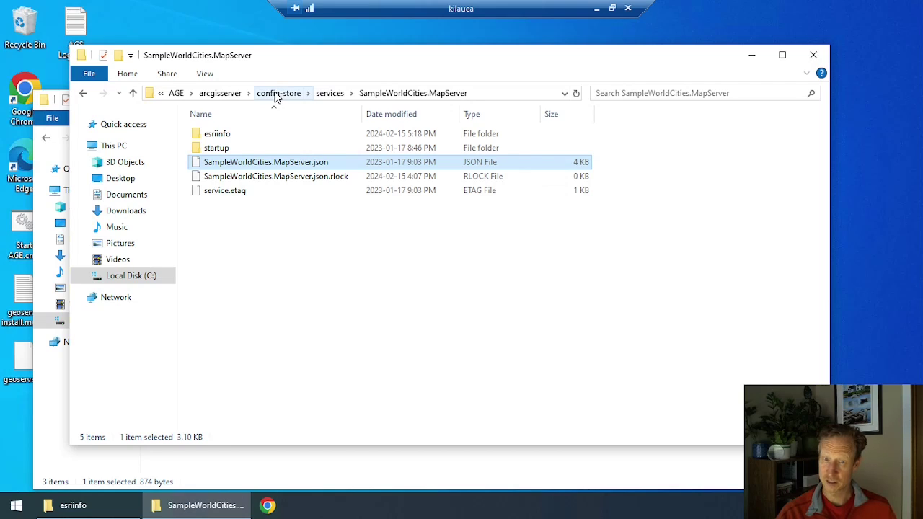
left_click(160, 94)
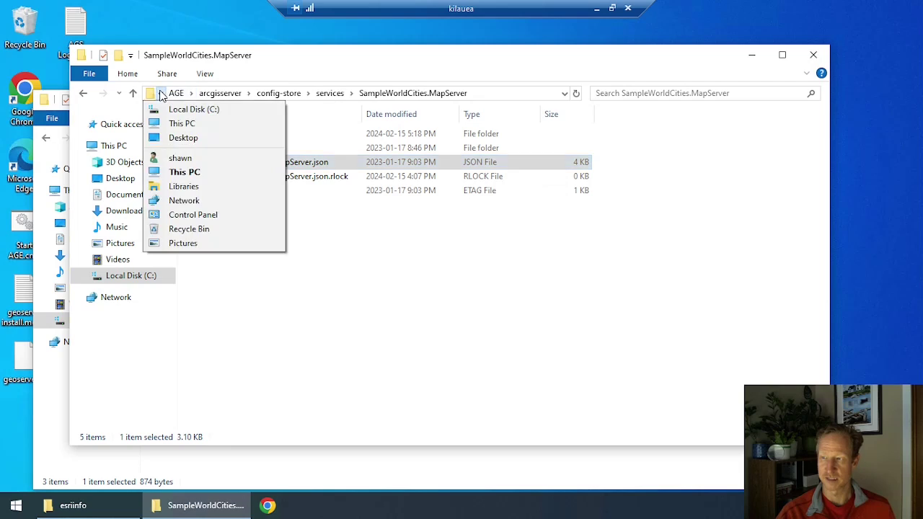
mouse_move(190, 95)
left_click(412, 93)
left_click(495, 92)
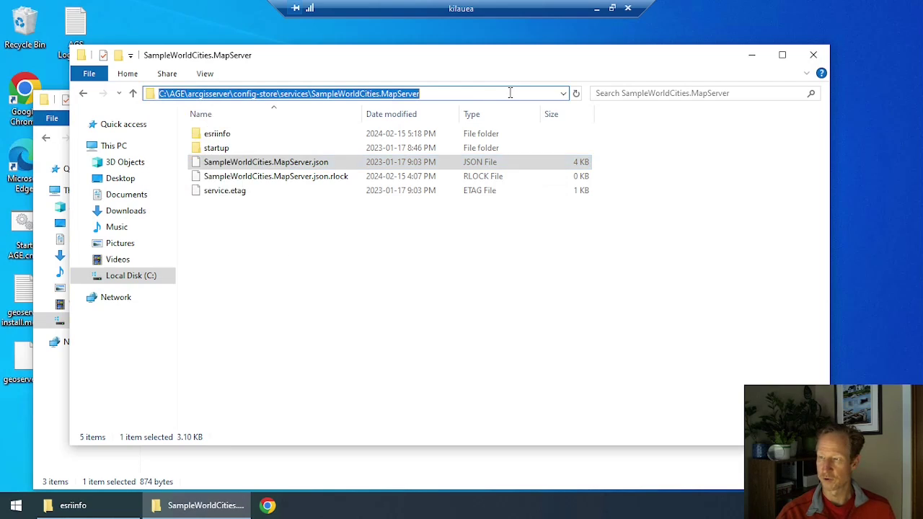
left_click(445, 92)
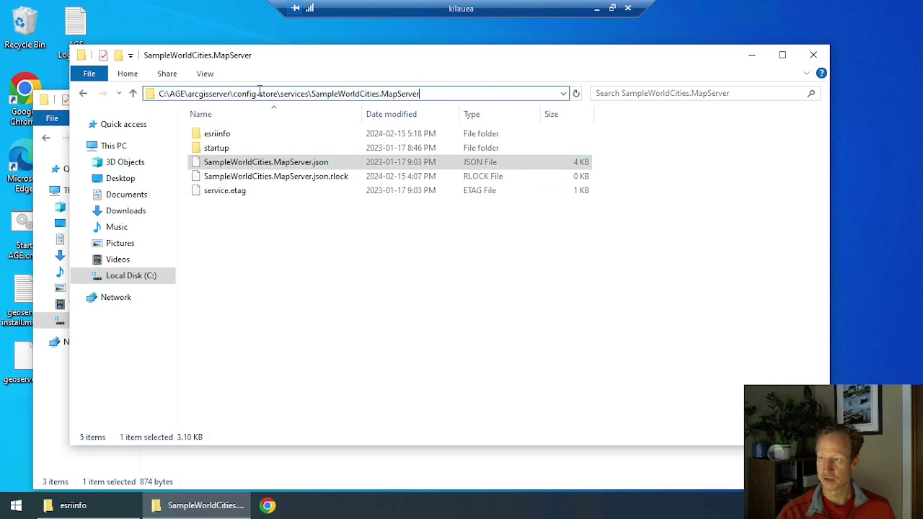
left_click_drag(184, 93, 152, 88)
left_click(183, 92)
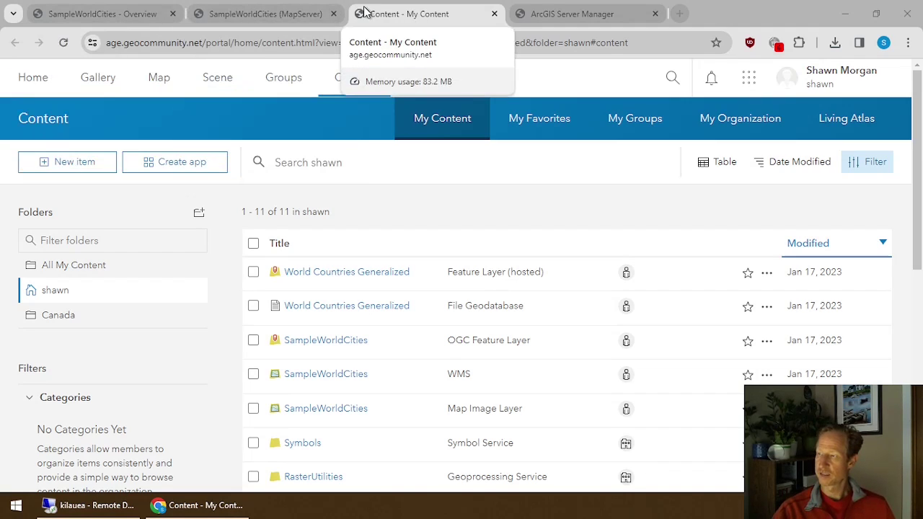
- Reorder the browser tabs so that the portal's My Content page comes first
left_click(564, 13)
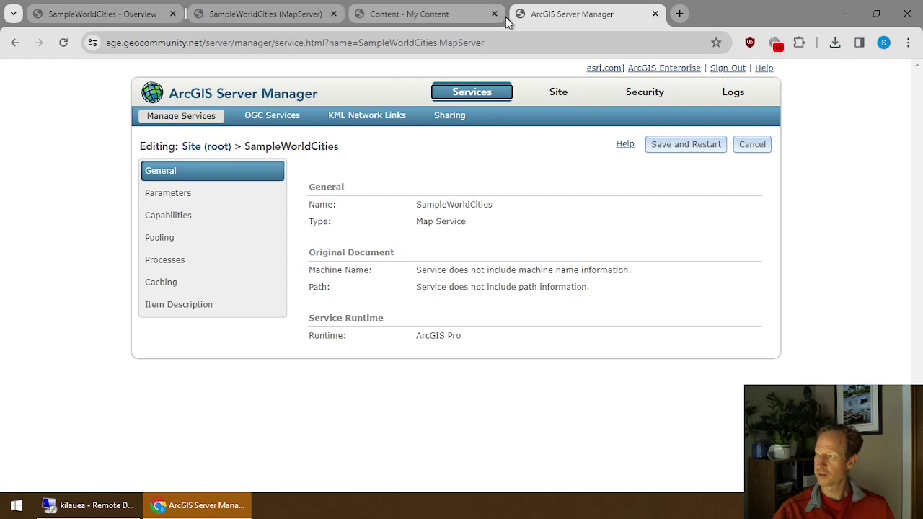
left_click(425, 16)
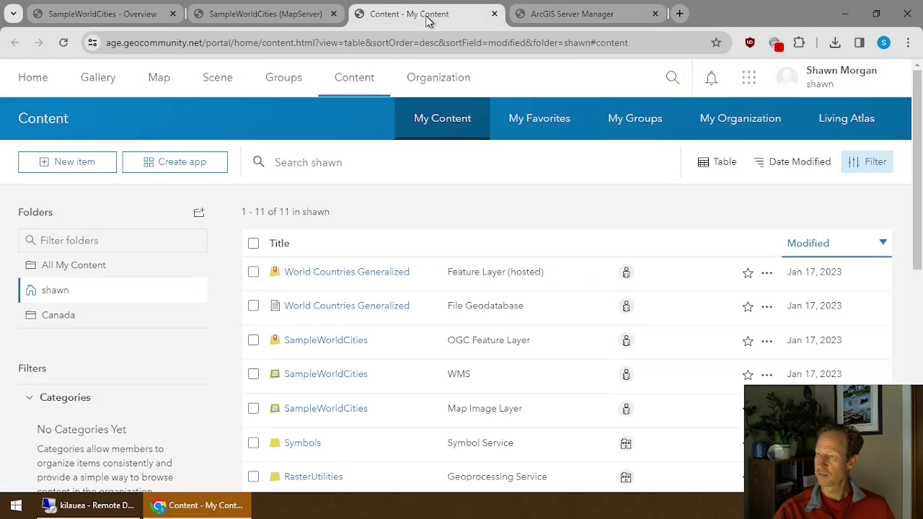
left_click_drag(426, 20, 113, 20)
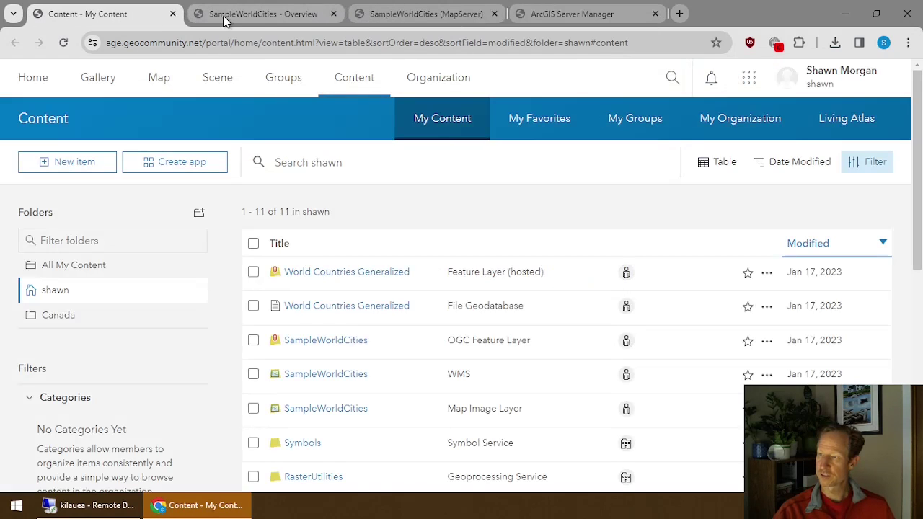
- Go from the SampleWorldCities item page to its MapServer REST page and open the service in the ArcGIS JavaScript viewer
left_click(260, 16)
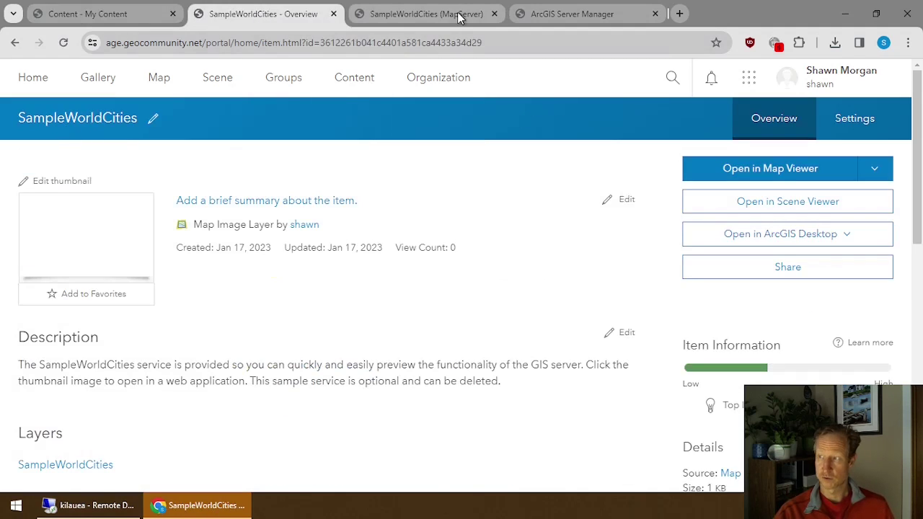
left_click(431, 19)
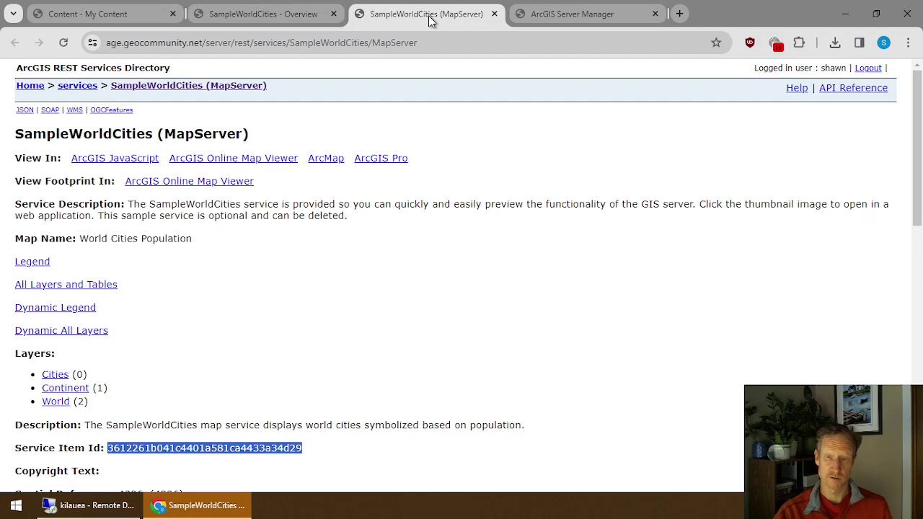
left_click(109, 164)
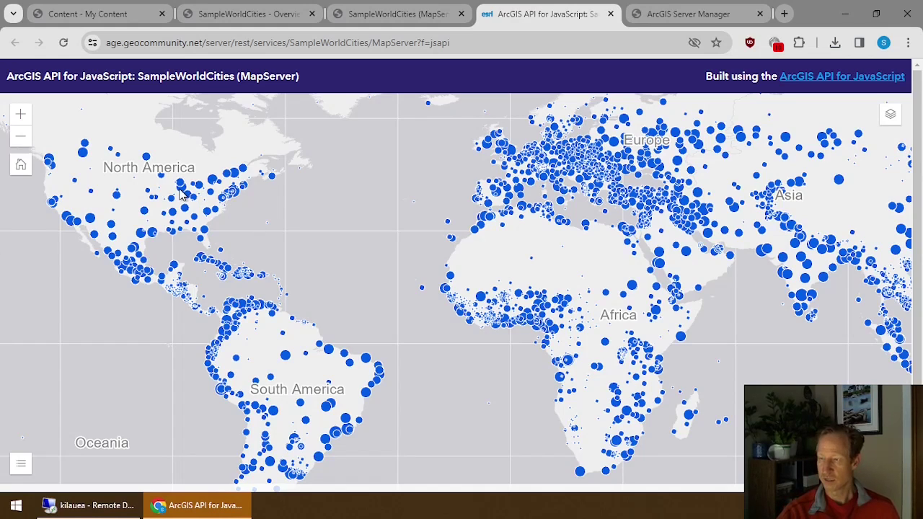
- Inspect the SampleWorldCities sublayers over eastern North America, toggling the World layer's visibility and collapsing the list again
left_click_drag(180, 191, 366, 305)
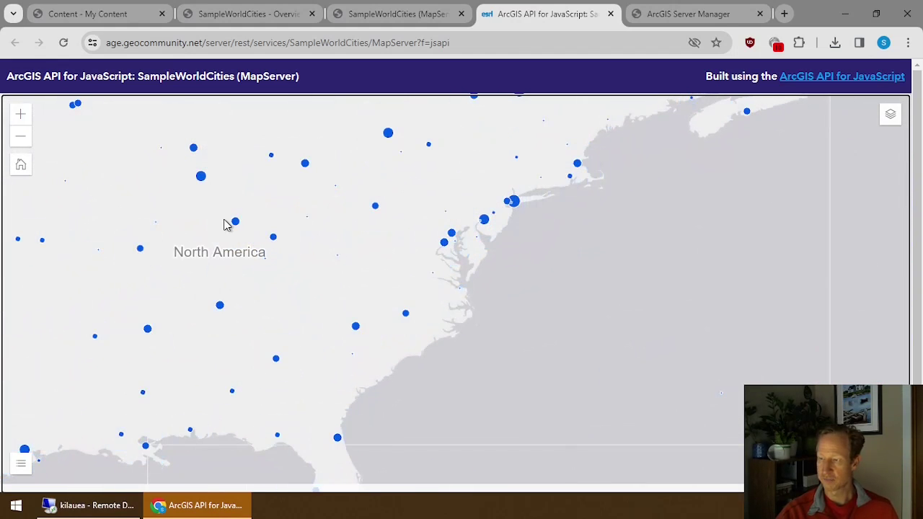
left_click(890, 114)
left_click(688, 126)
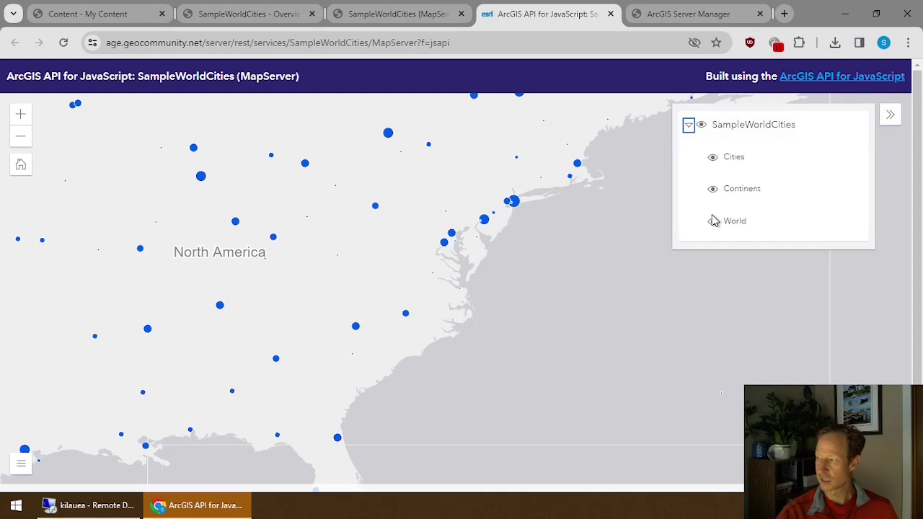
left_click(712, 223)
left_click(712, 223)
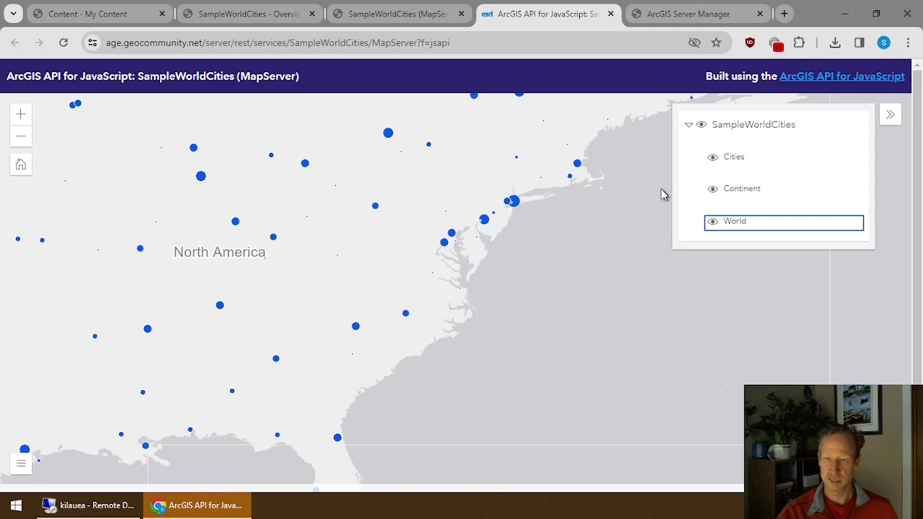
left_click(688, 126)
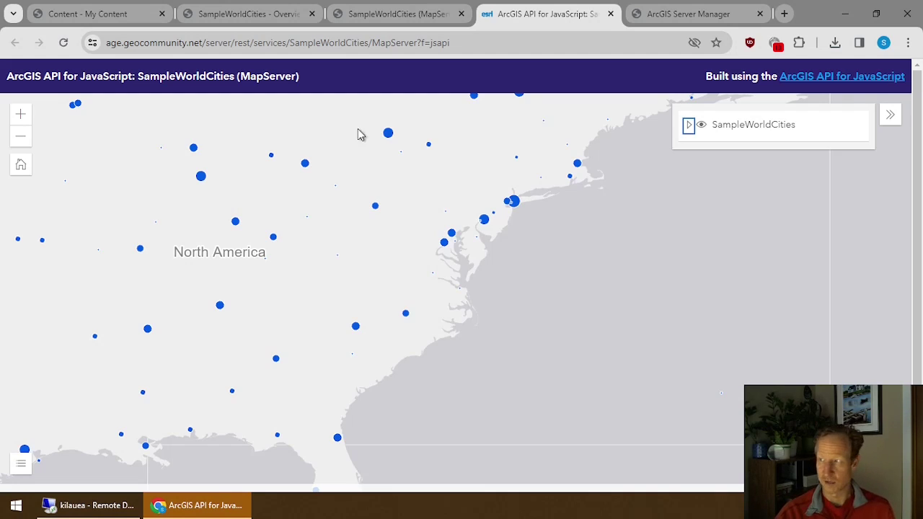
- Close the ArcGIS JavaScript viewer and highlight the server portion of the SampleWorldCities MapServer REST address
left_click(610, 14)
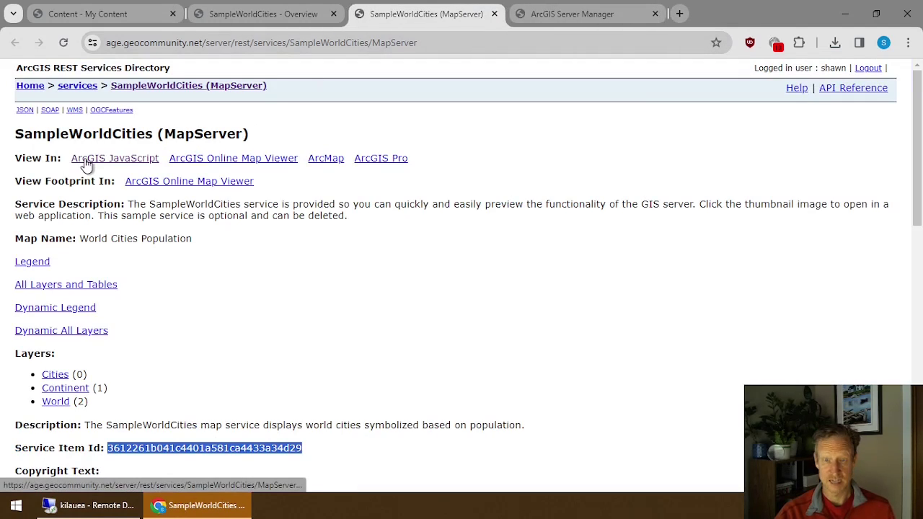
left_click(224, 43)
double_click(224, 43)
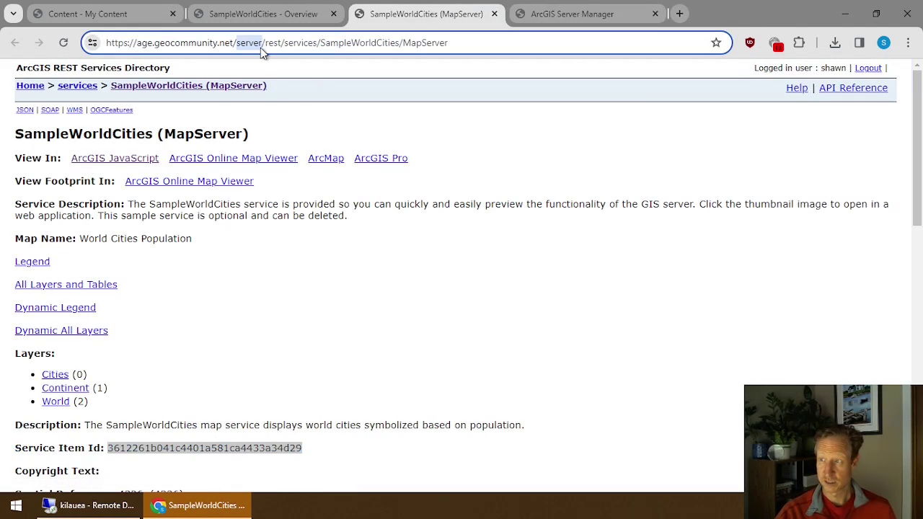
left_click(341, 227)
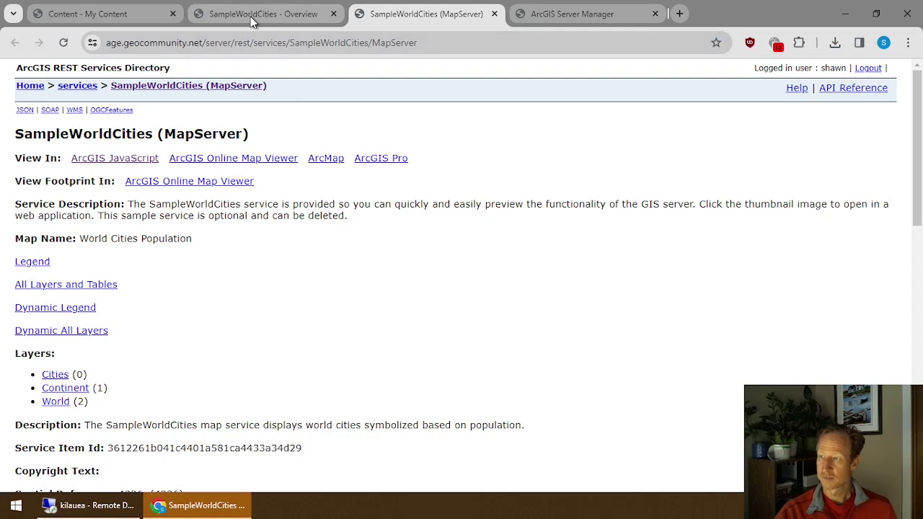
- Return to the SampleWorldCities portal item and open it in Map Viewer, showing North America
left_click(252, 18)
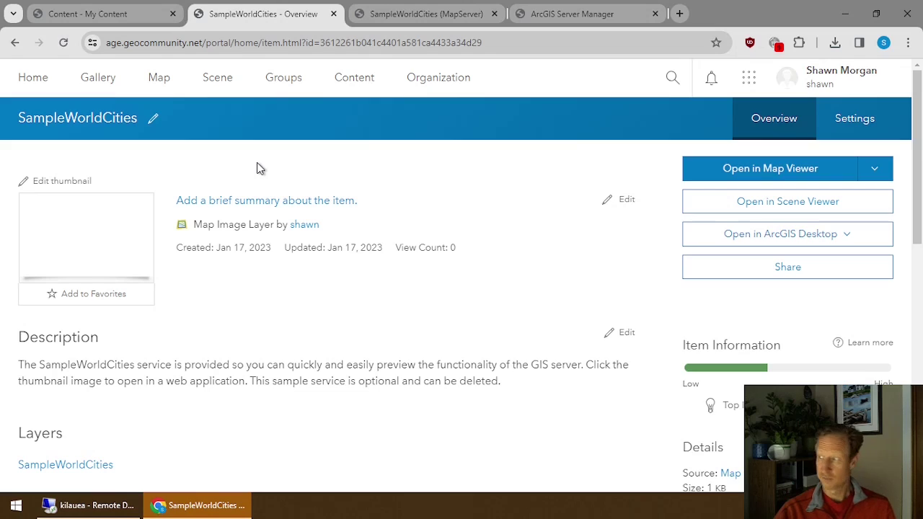
left_click(748, 176)
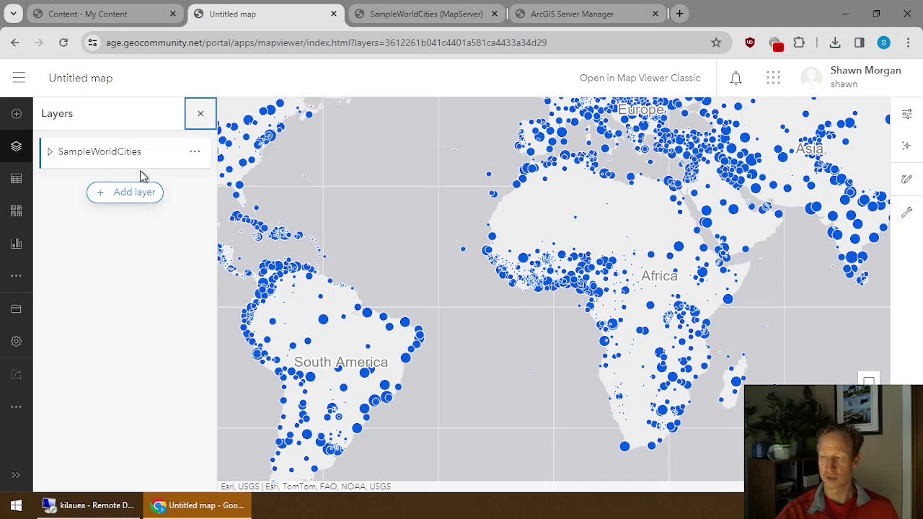
left_click_drag(309, 195, 581, 343)
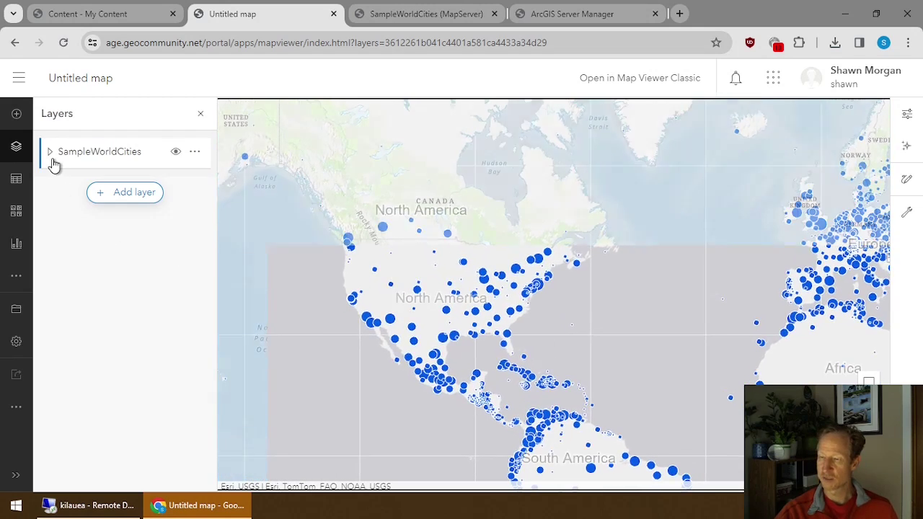
- Change the untitled map's basemap to Dark Gray Canvas
left_click(17, 214)
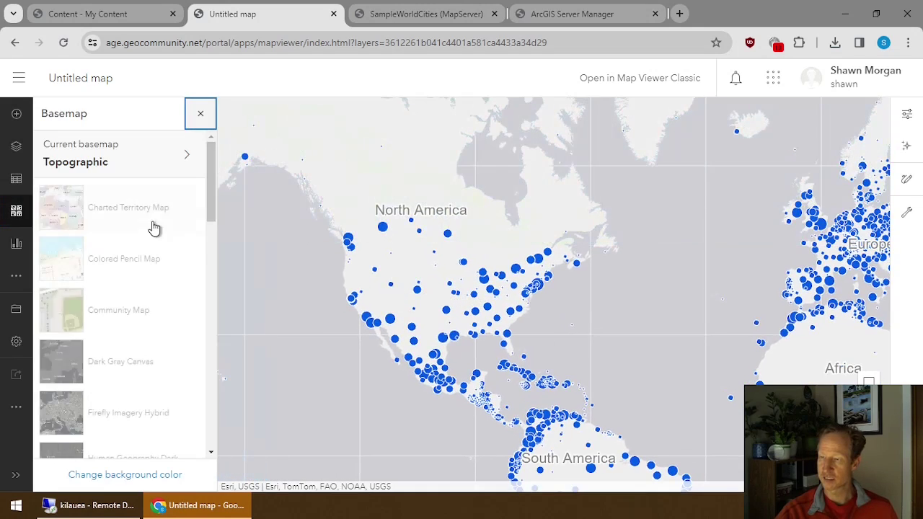
left_click_drag(212, 177, 228, 165)
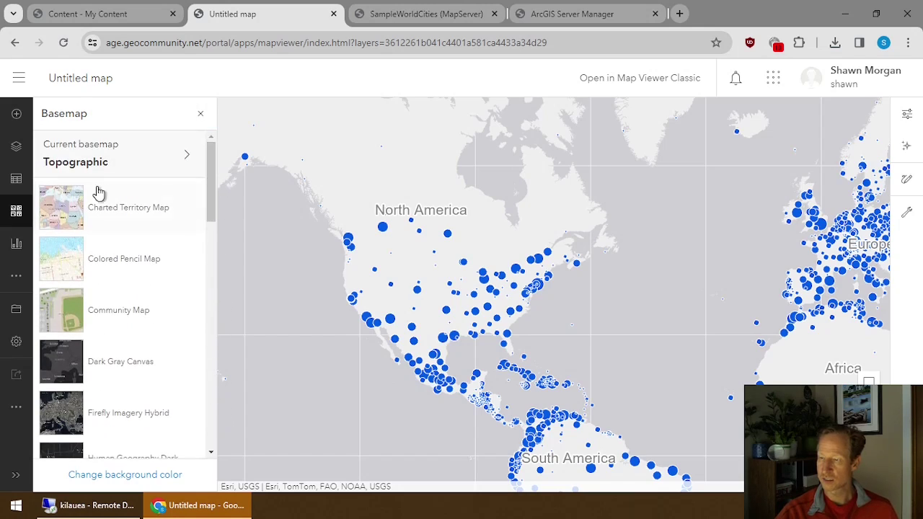
mouse_move(61, 211)
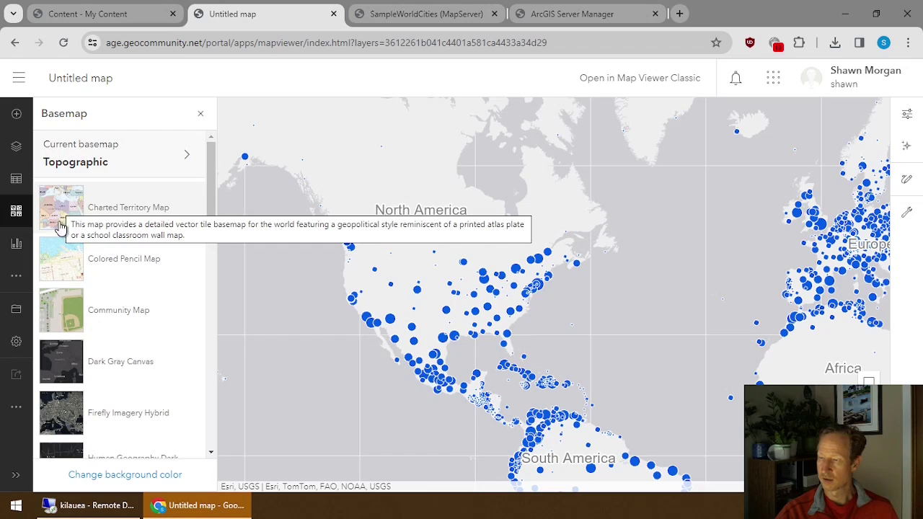
left_click(62, 353)
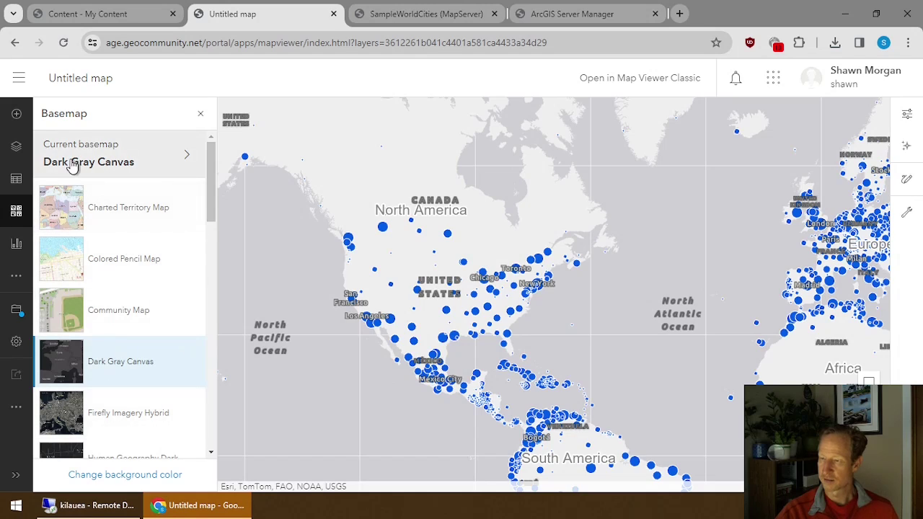
- Hide and show the SampleWorldCities layer repeatedly to compare it with the basemap underneath
left_click(14, 146)
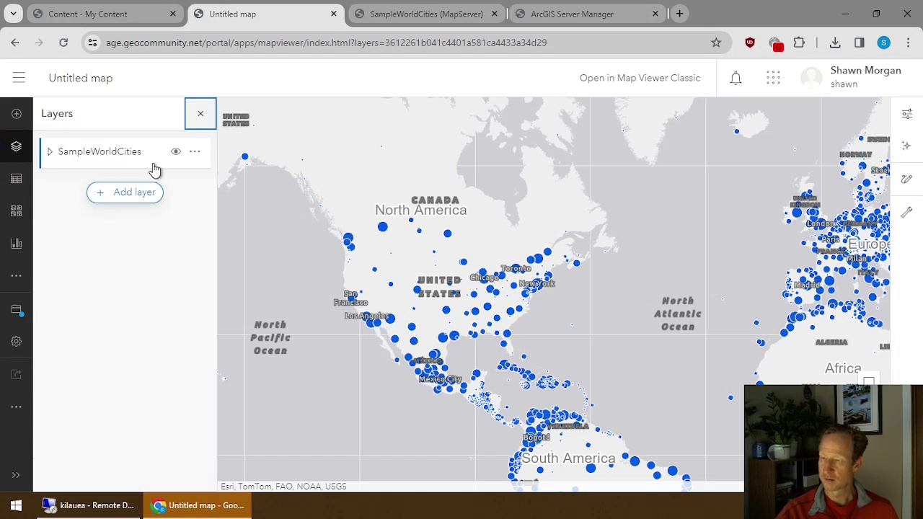
left_click(176, 153)
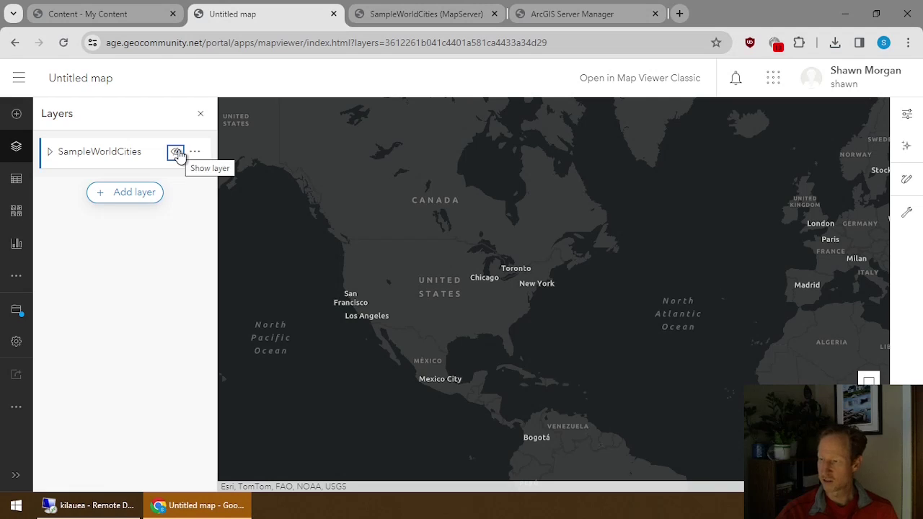
left_click(177, 153)
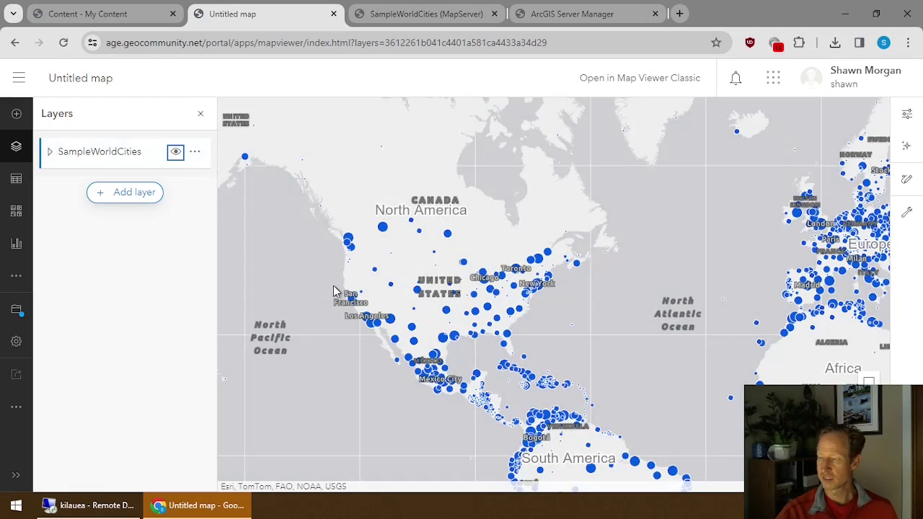
left_click(175, 153)
left_click(175, 153)
- Expand the SampleWorldCities sublayers in the map and compare them with the layers listed on the MapServer REST page
left_click(49, 154)
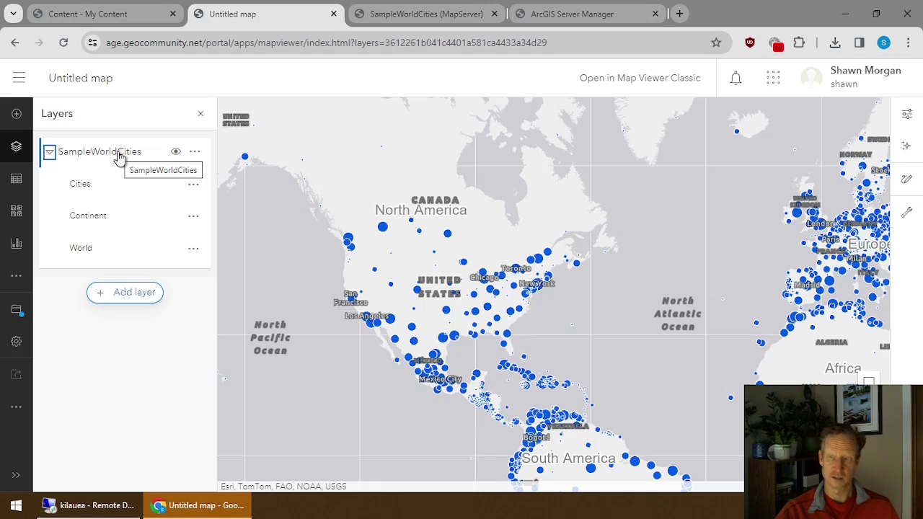
left_click(411, 14)
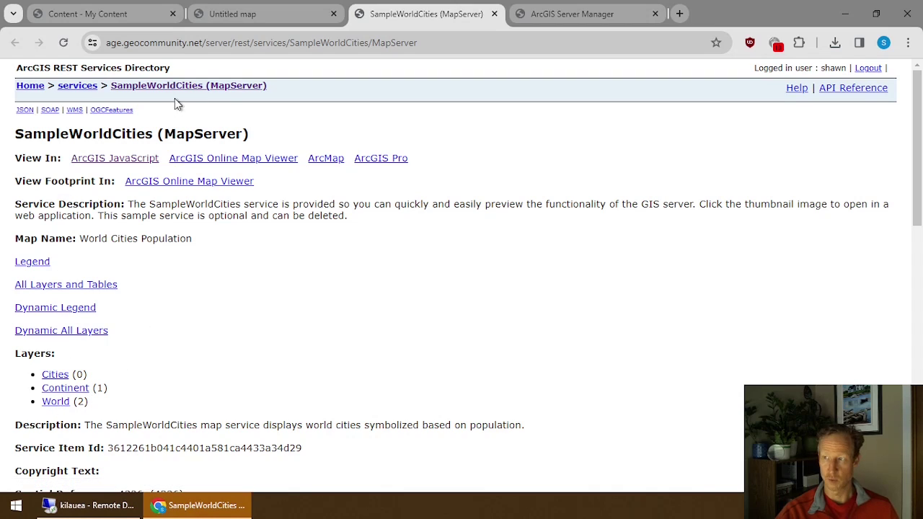
left_click(238, 13)
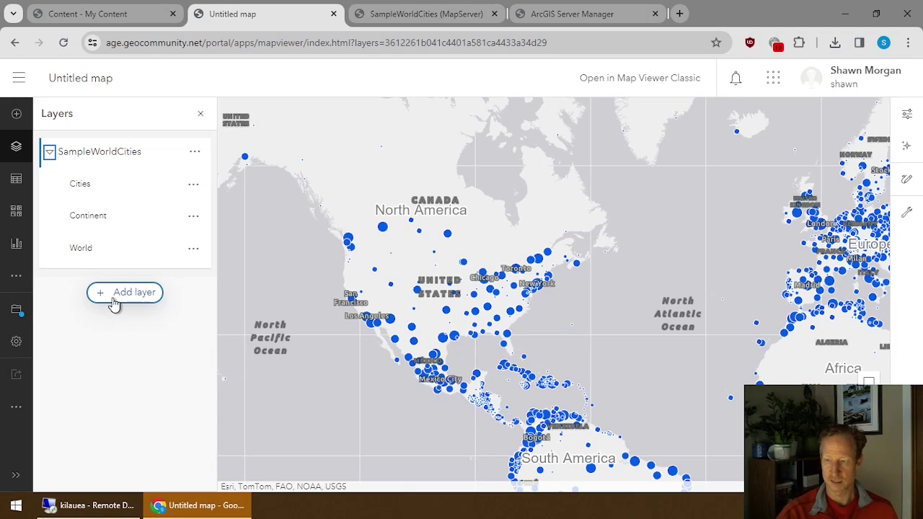
- Save the map with the title World Cities Demo, keeping the default personal folder
left_click(16, 310)
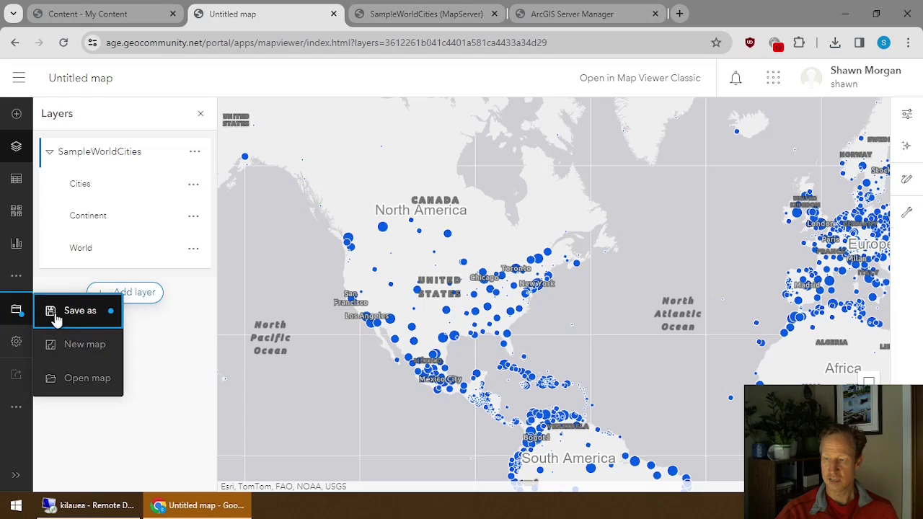
left_click(95, 317)
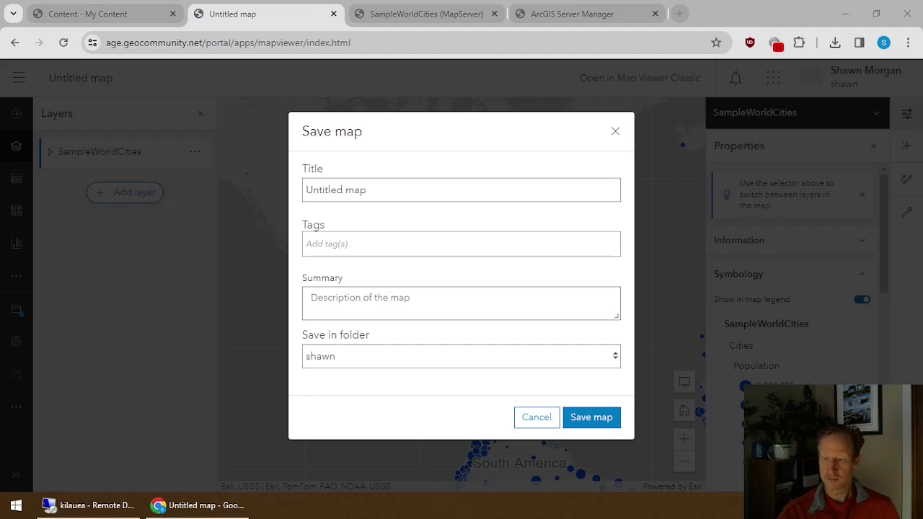
left_click(385, 187)
left_click_drag(385, 187, 262, 190)
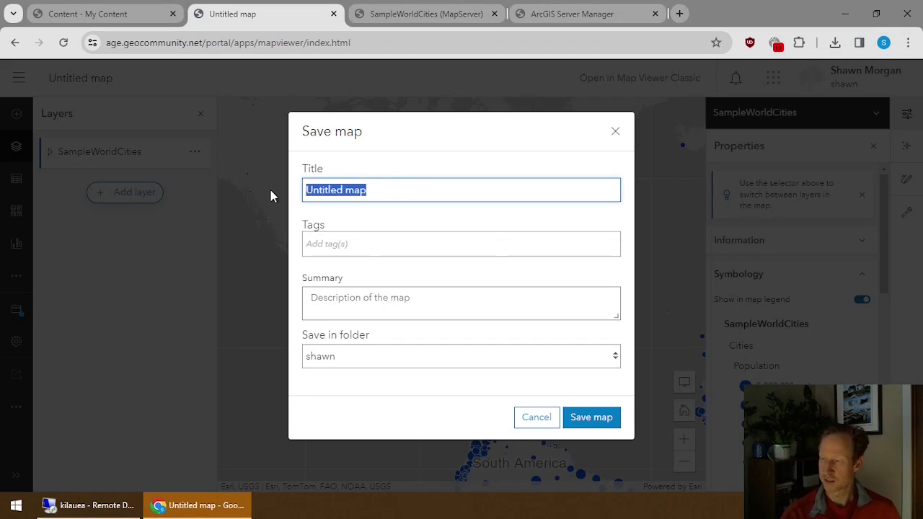
type("Work")
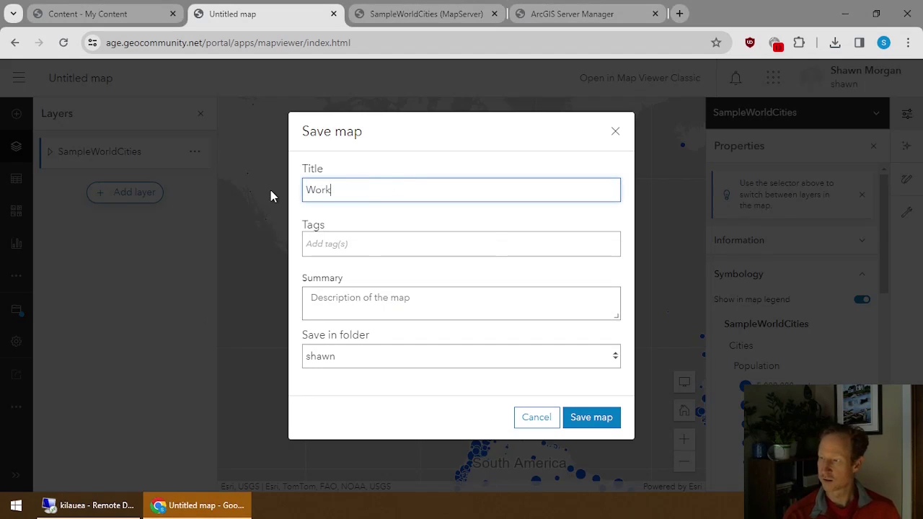
type("d Cities Demo")
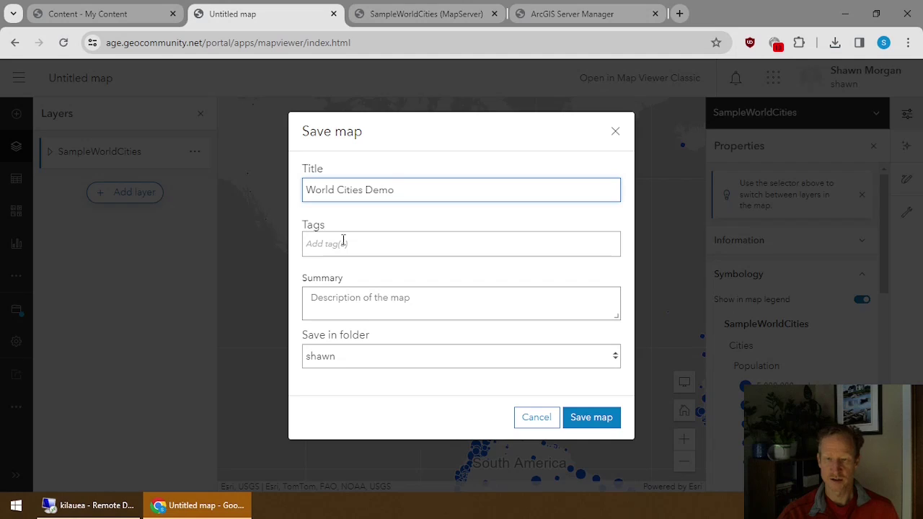
left_click(342, 360)
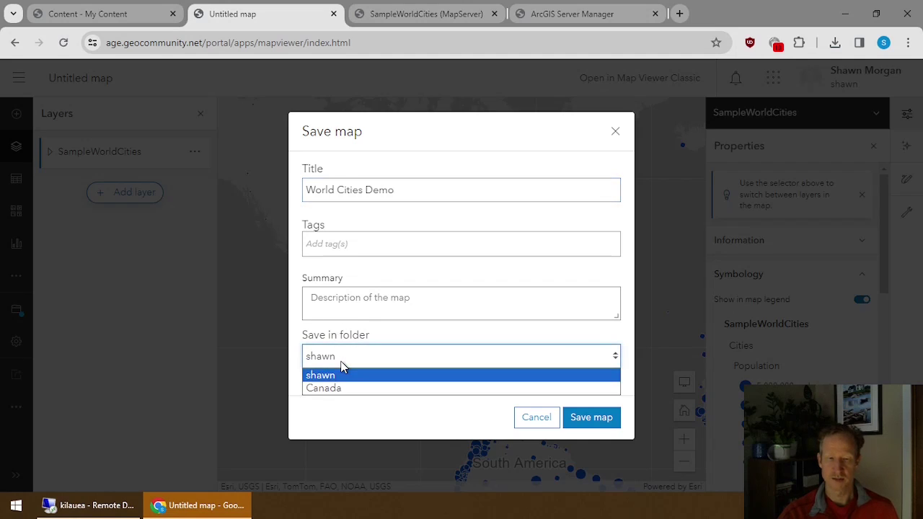
left_click(342, 364)
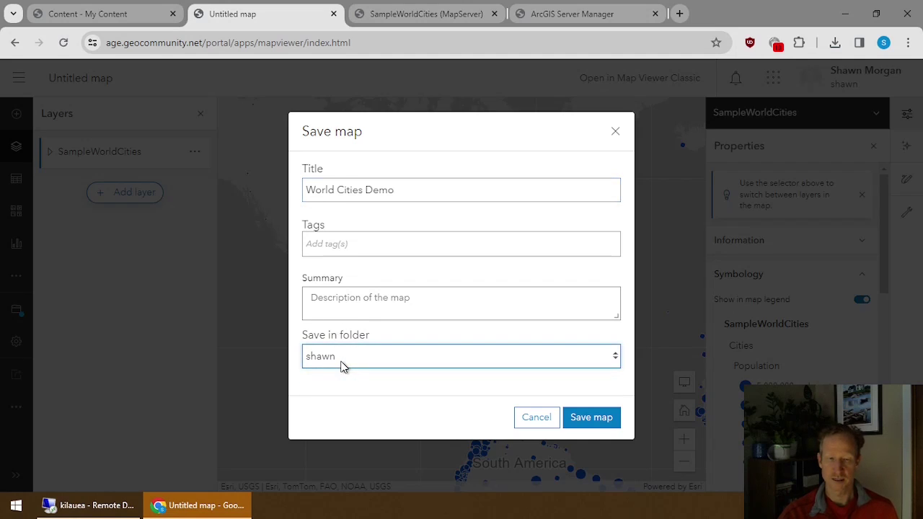
left_click(591, 417)
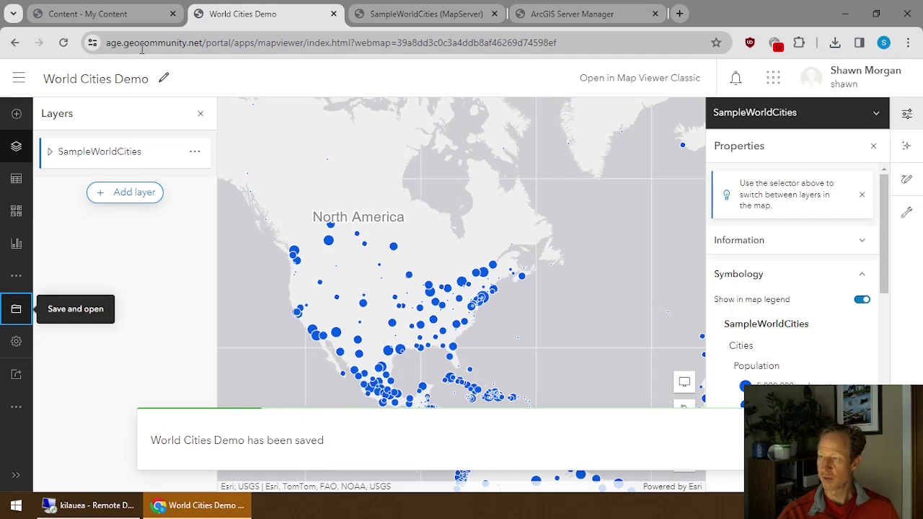
- Go to the portal's content listing and open the item details of the World Cities Demo web map
left_click(19, 77)
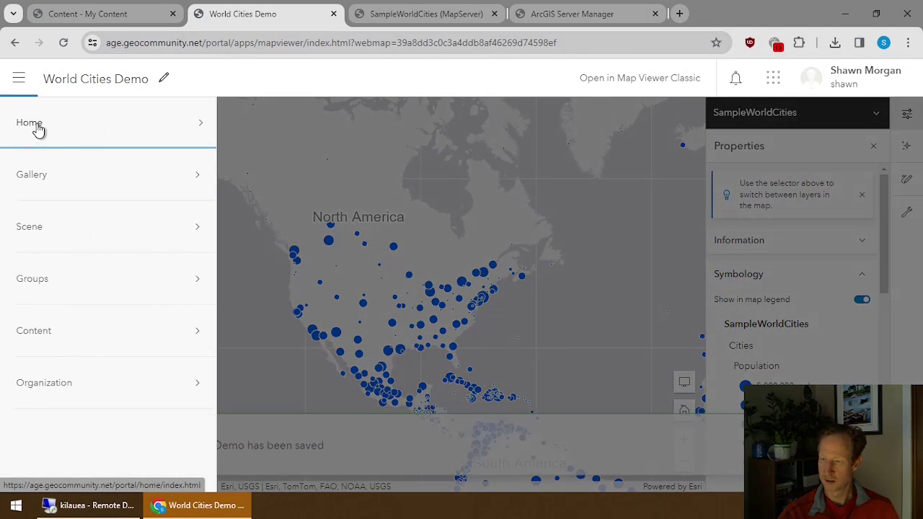
left_click(42, 340)
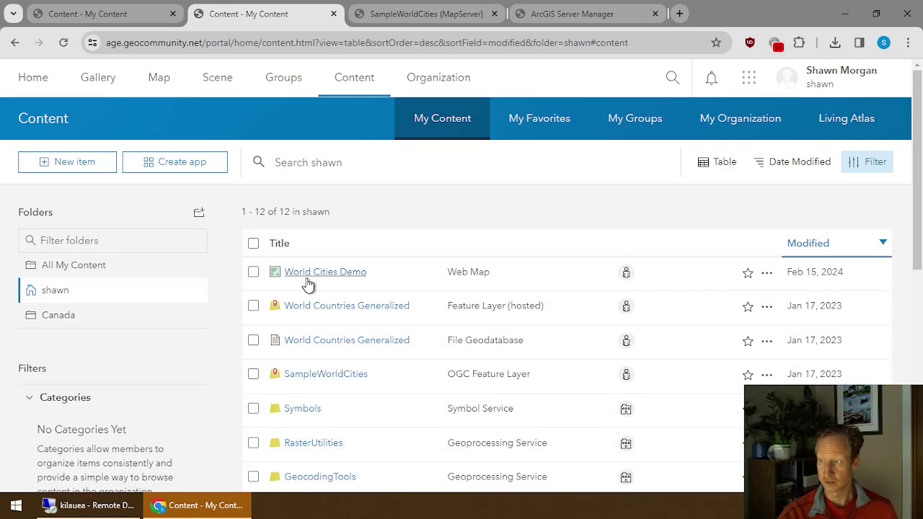
left_click(766, 272)
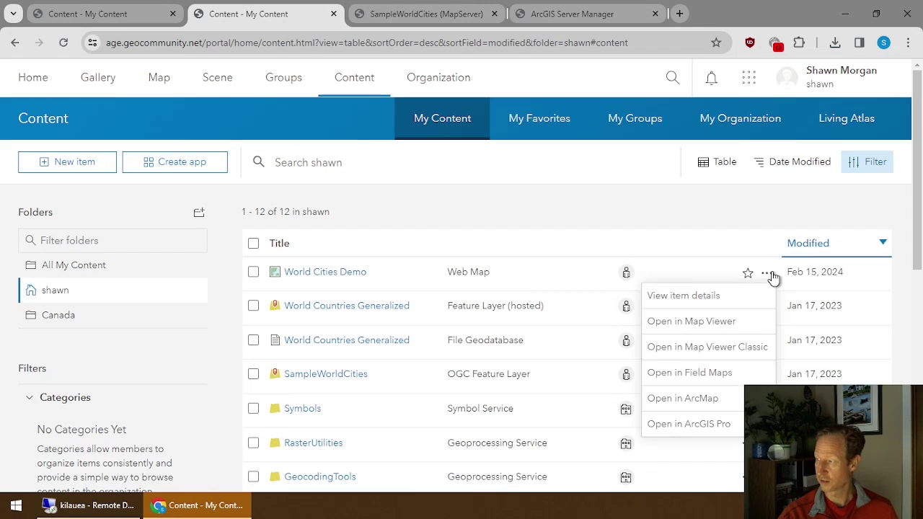
left_click(681, 295)
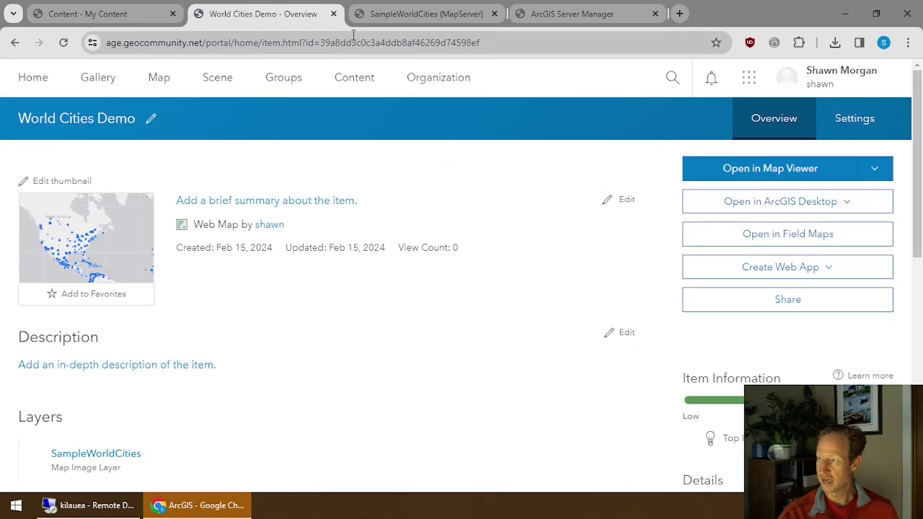
- Copy the World Cities Demo item ID from the page address and examine the item's listed layers
double_click(354, 45)
key("ctrl+c")
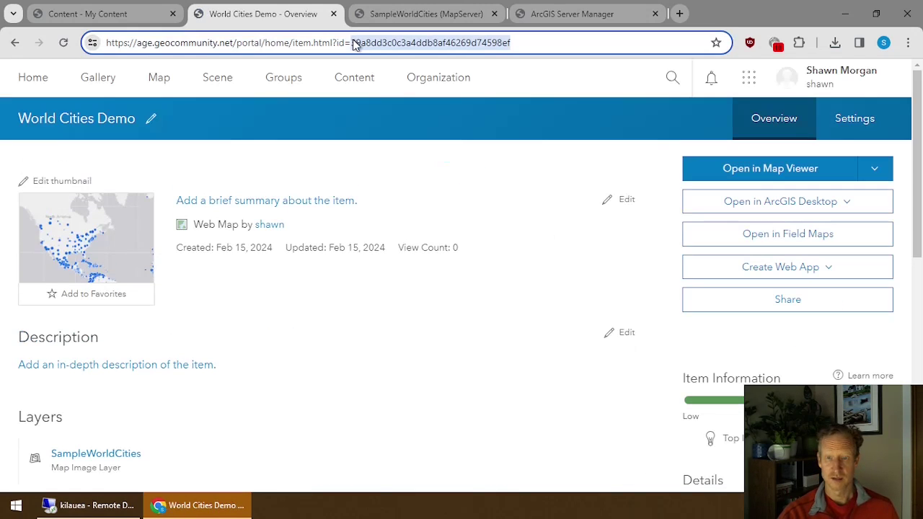
scroll(216, 245, "down", 2)
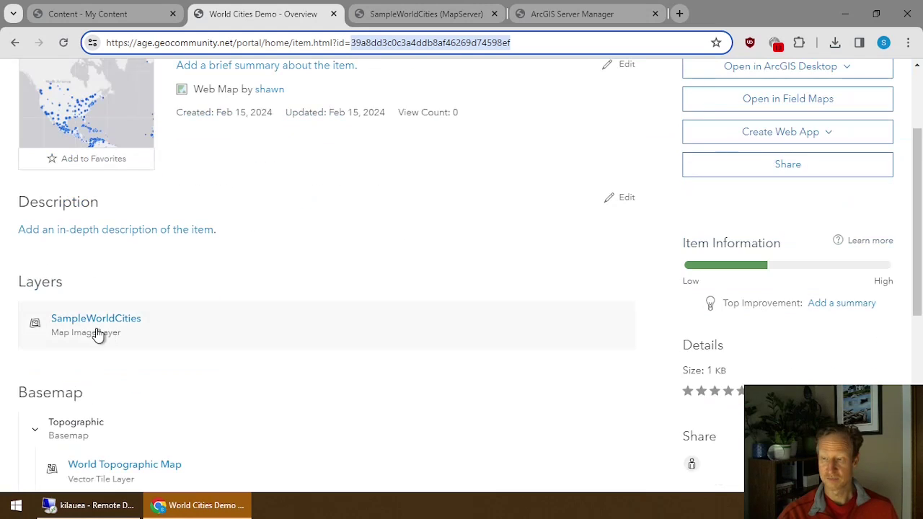
- Switch to the kilauea remote desktop and go from the esriinfo folder up to the portal content's items folder
scroll(208, 259, "up", 2)
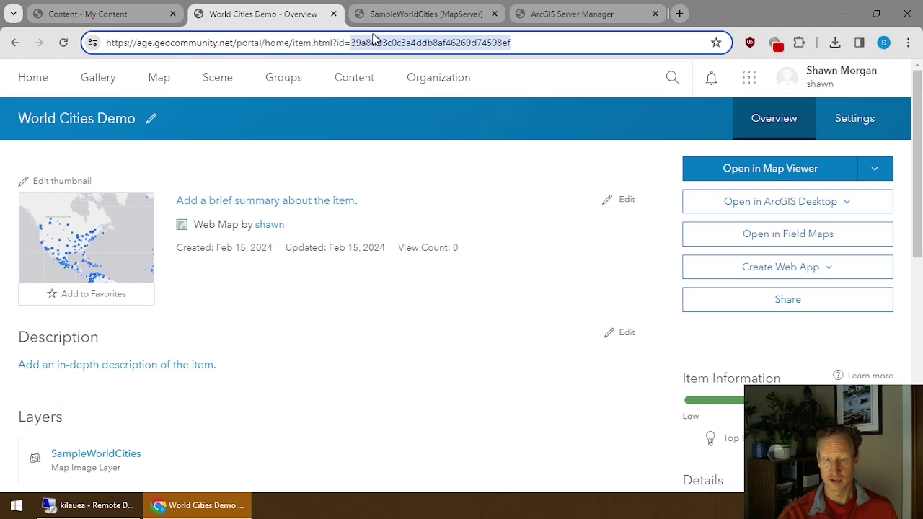
left_click(88, 505)
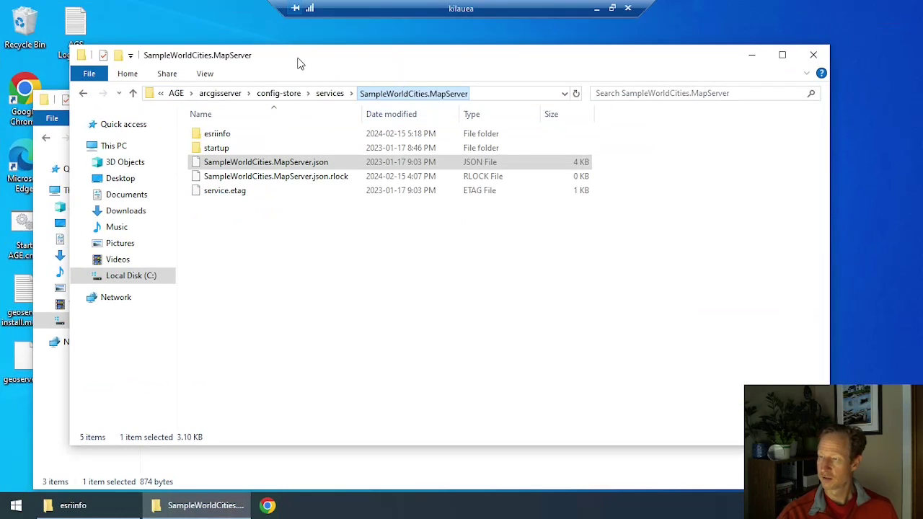
left_click_drag(298, 62, 324, 98)
left_click_drag(337, 135, 340, 163)
left_click_drag(292, 102, 292, 75)
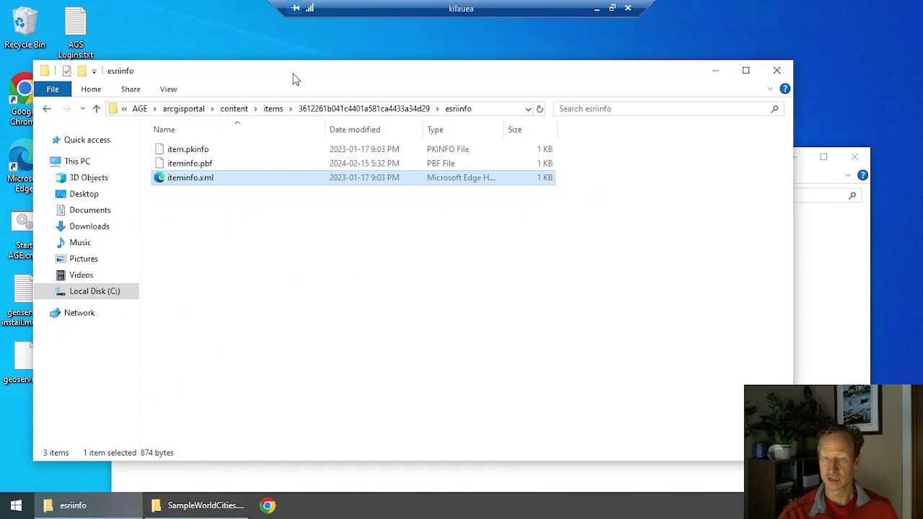
left_click(274, 111)
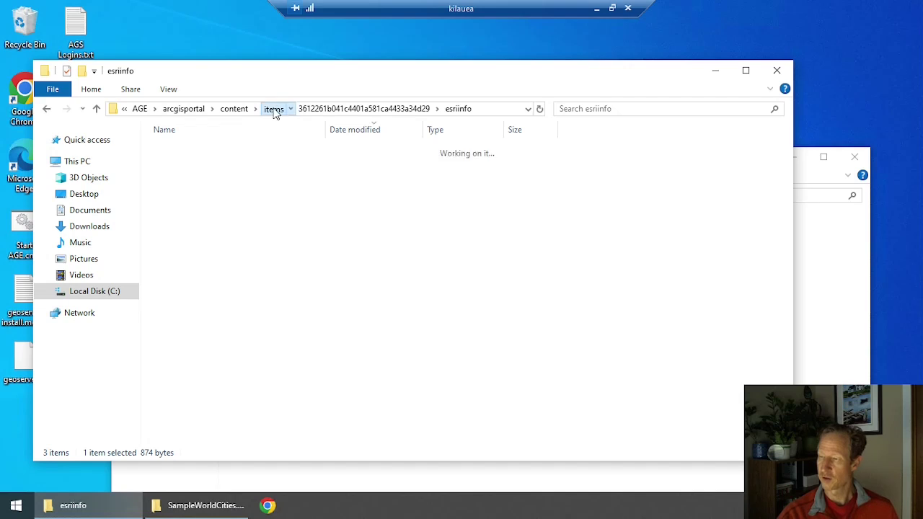
- Search the items folder for the web map's item ID 39a8dd3c0c3a4ddb8af46269d74598ef and open the matching folder's location
left_click(596, 9)
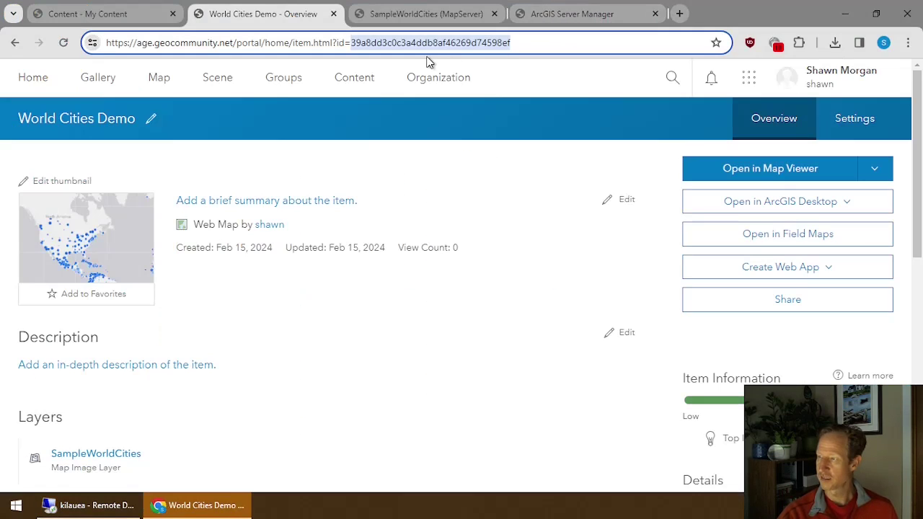
left_click(105, 500)
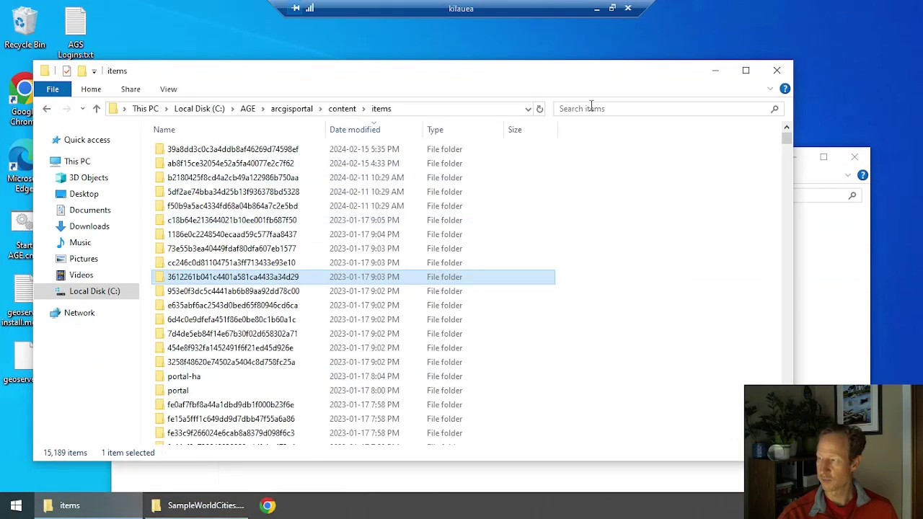
left_click(593, 108)
key("ctrl+v")
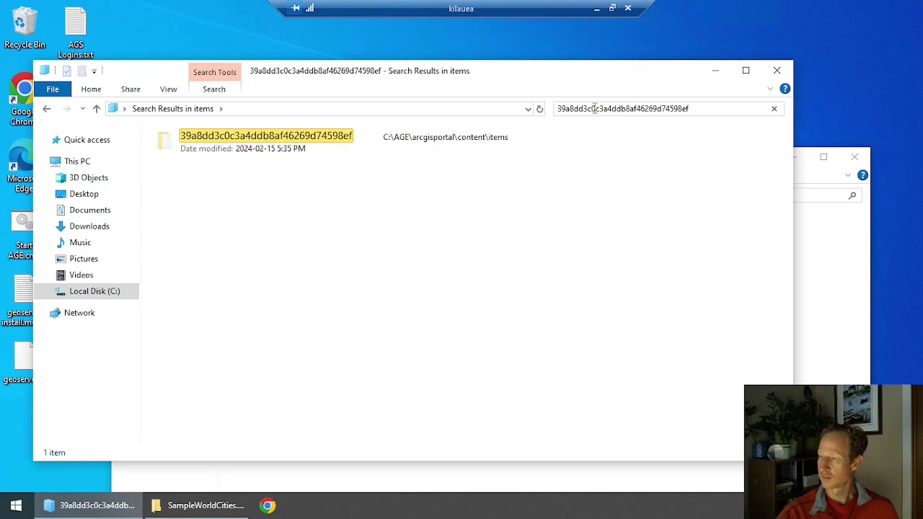
right_click(252, 133)
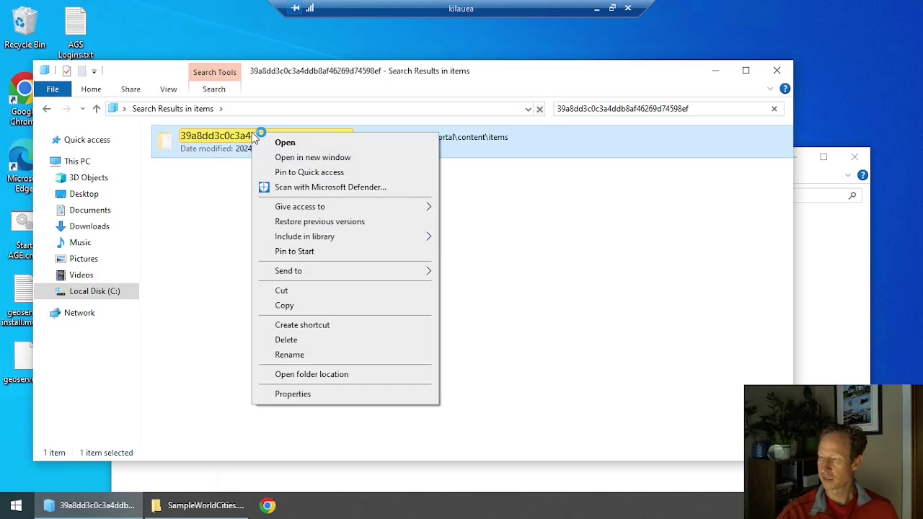
left_click(317, 377)
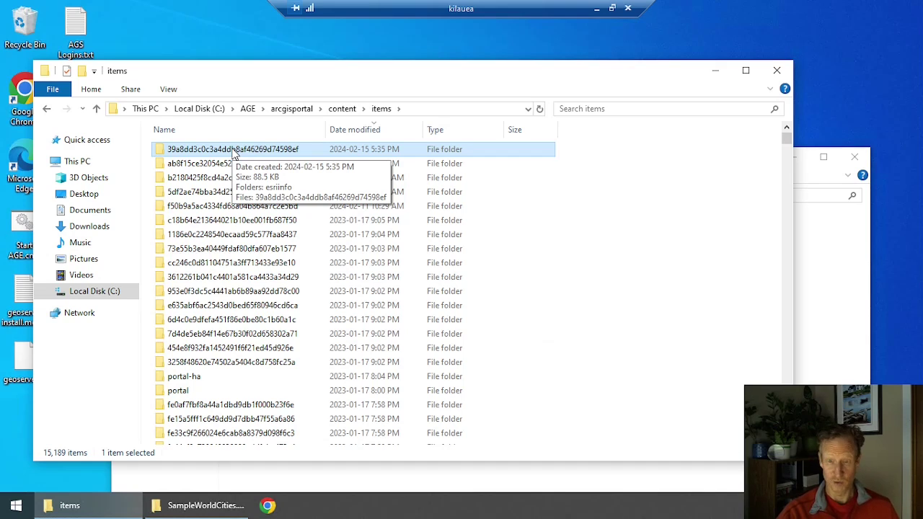
- Open the 39a8dd3c0c3a4ddb8af46269d74598ef folder and open its file of the same name in Notepad++
double_click(233, 150)
left_click(226, 165)
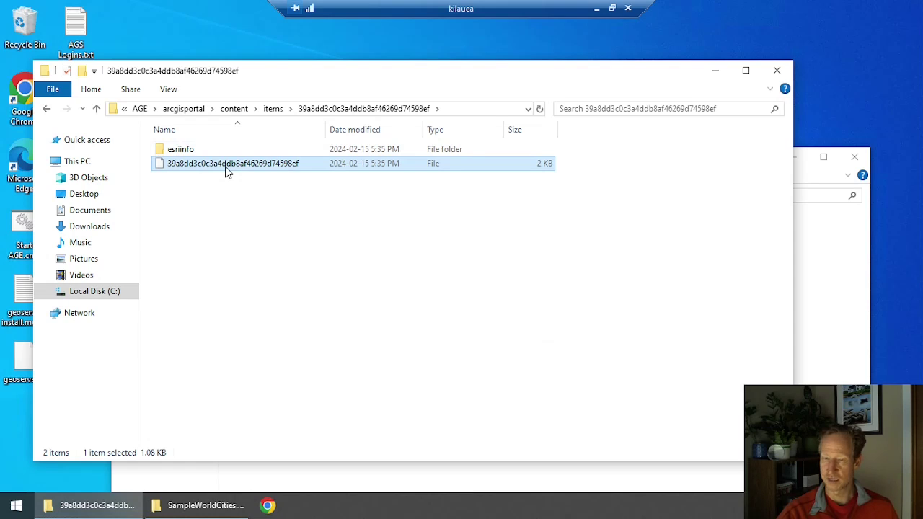
right_click(226, 171)
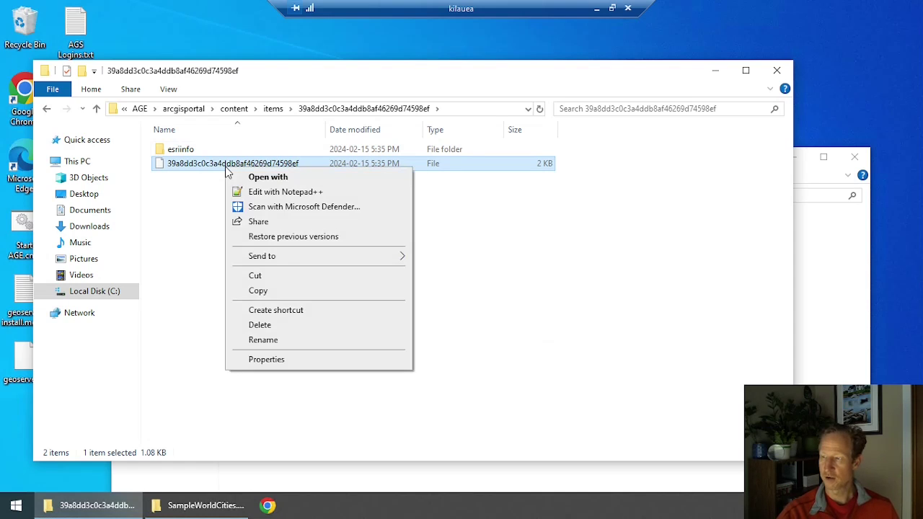
left_click(268, 192)
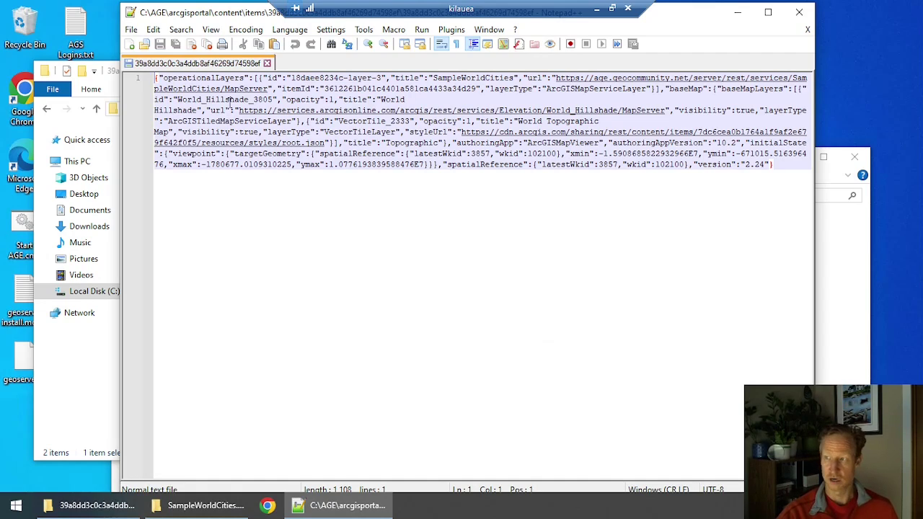
- Examine the World Hillshade basemap URL and the SampleWorldCities MapServer URL in the web map's JSON
left_click(262, 96)
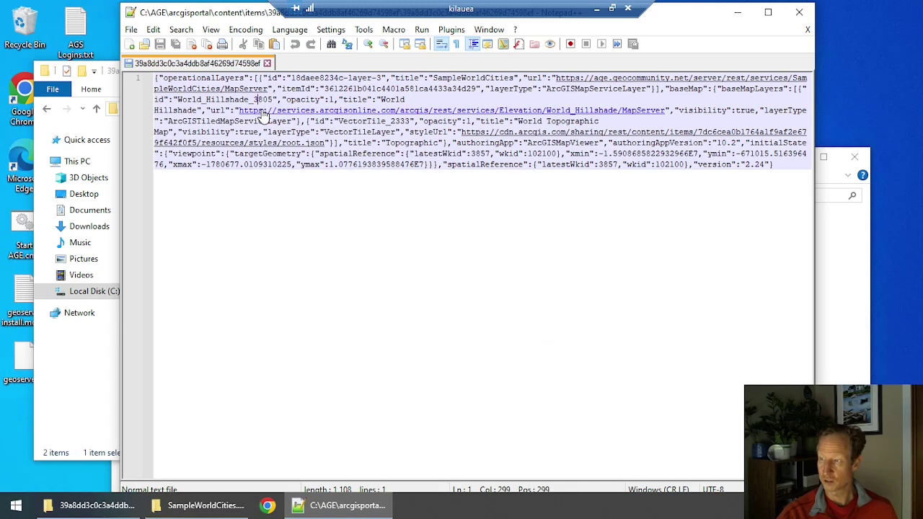
left_click(236, 111)
left_click_drag(237, 110, 674, 110)
left_click(678, 110)
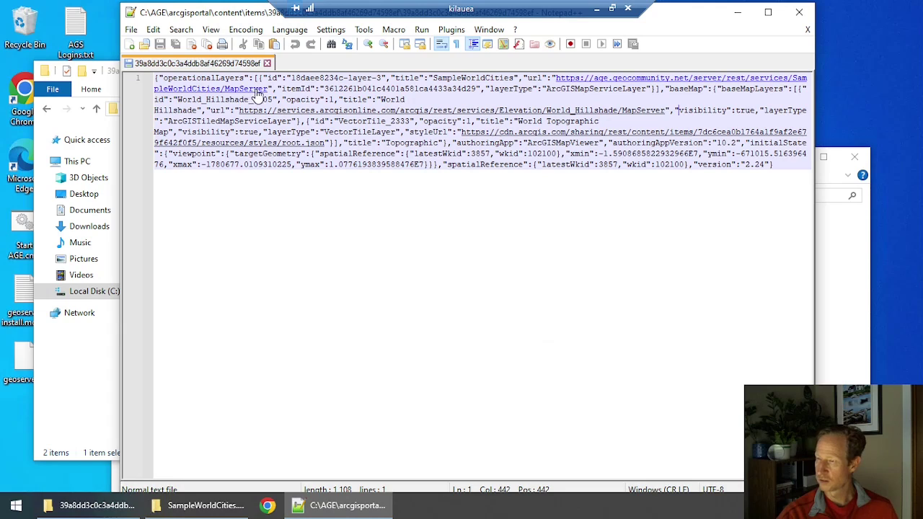
left_click_drag(276, 88, 551, 77)
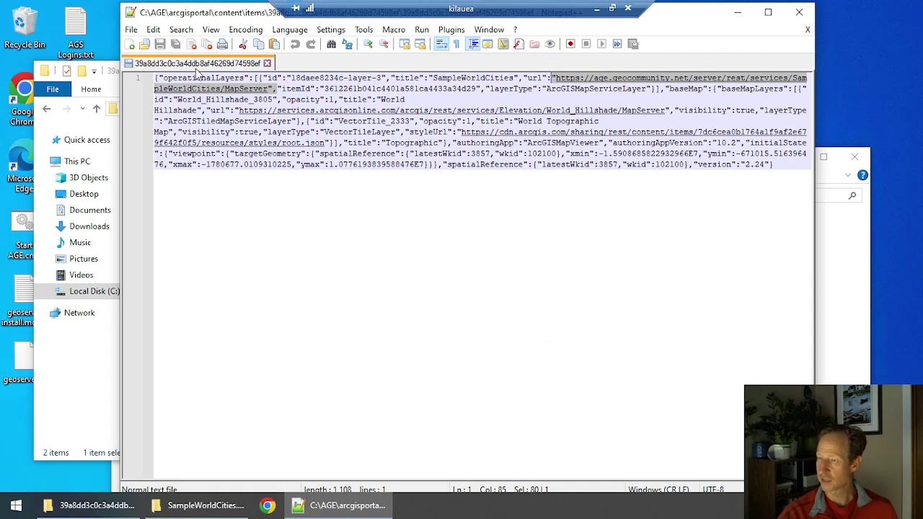
- Bring up the SampleWorldCities.MapServer folder and inspect its location under the config-store services folder
left_click(191, 509)
left_click(392, 196)
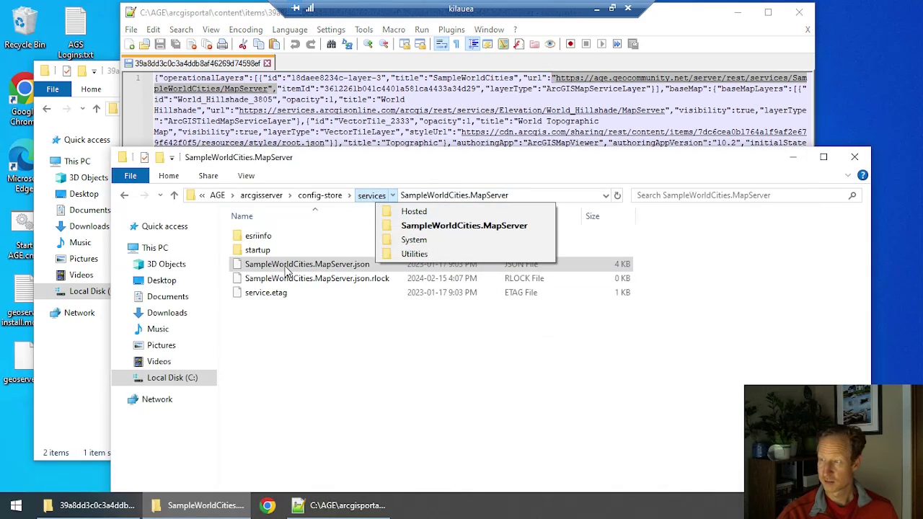
left_click(232, 195)
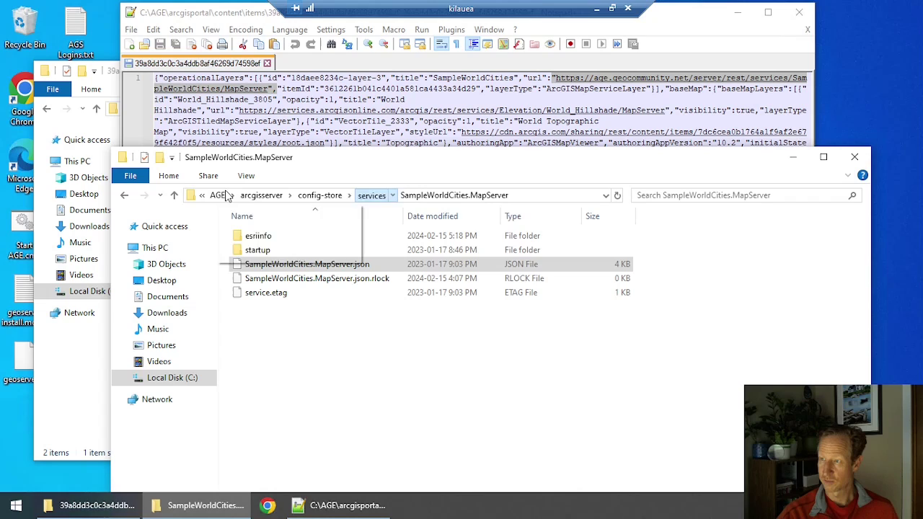
- Return to the browser and view SampleWorldCities in ArcGIS Server Manager and at its REST services URL
left_click(597, 11)
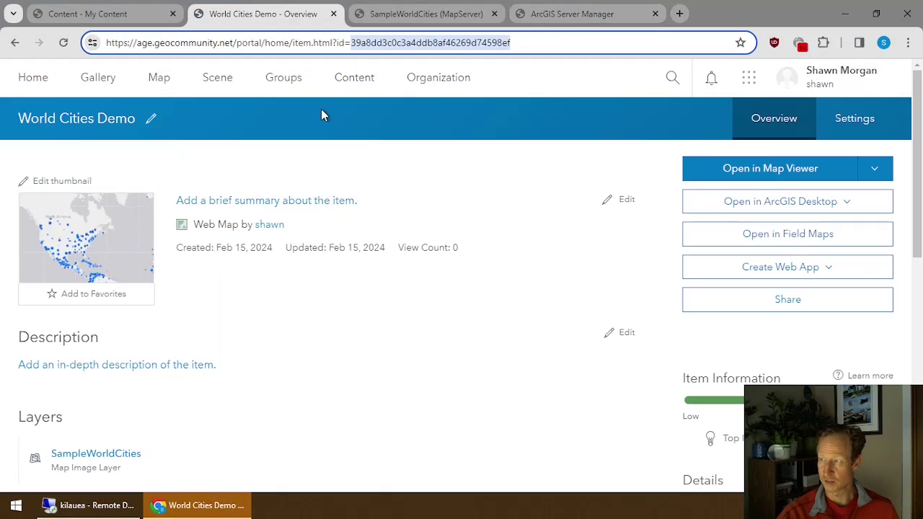
left_click(567, 14)
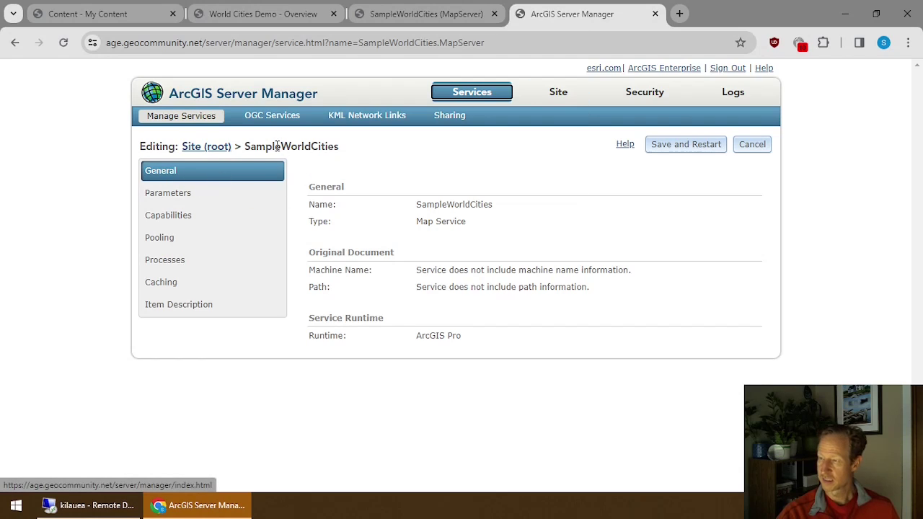
left_click(405, 14)
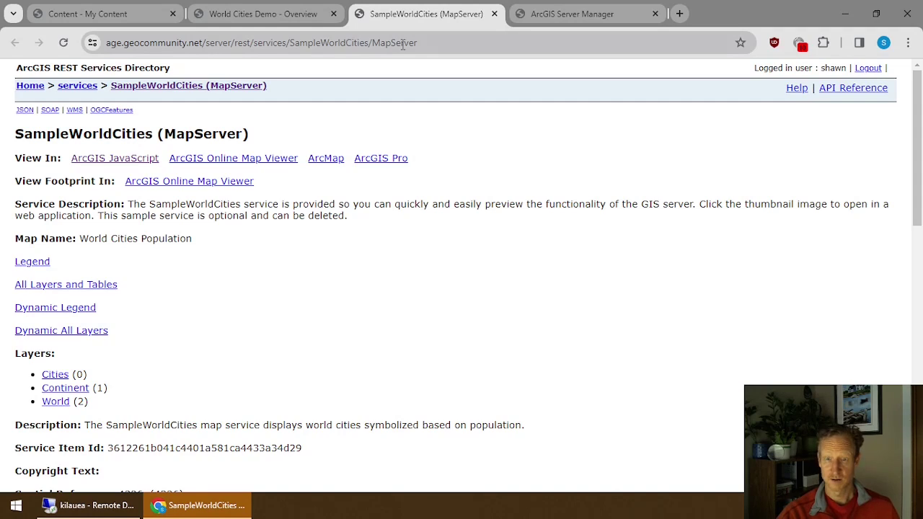
left_click(344, 43)
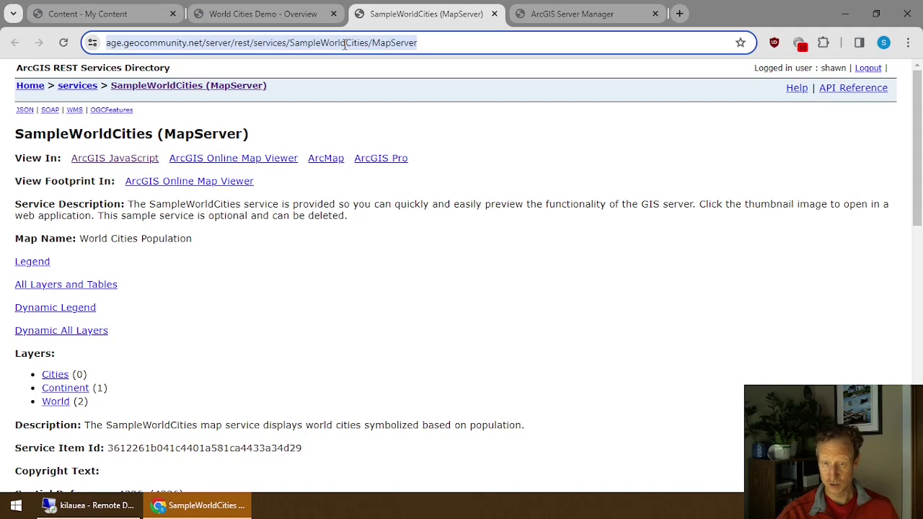
- Switch to the kilauea remote desktop and review the SampleWorldCities URL in the Notepad++ JSON, then return to the browser
mouse_move(99, 510)
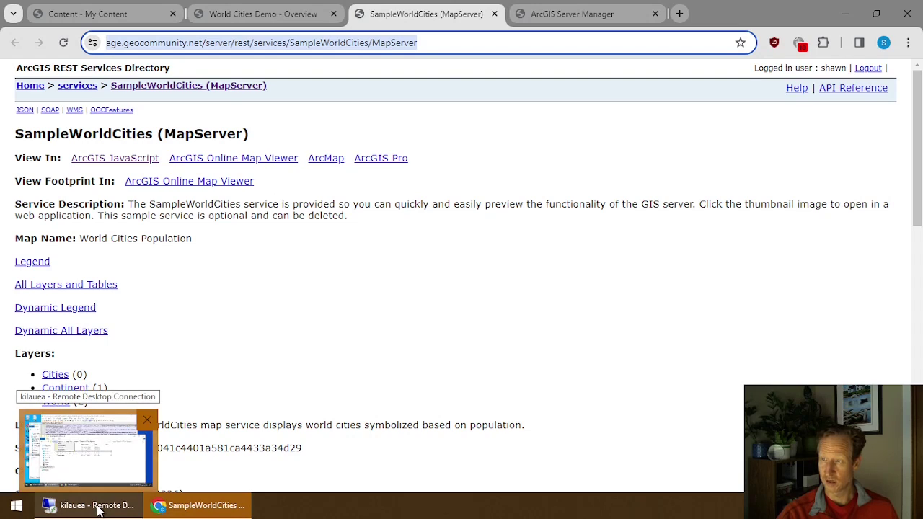
left_click(98, 507)
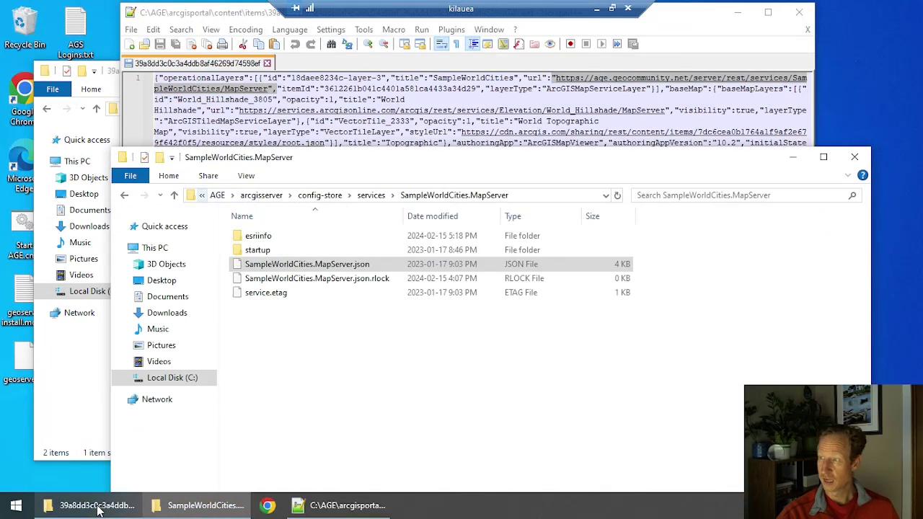
left_click(685, 20)
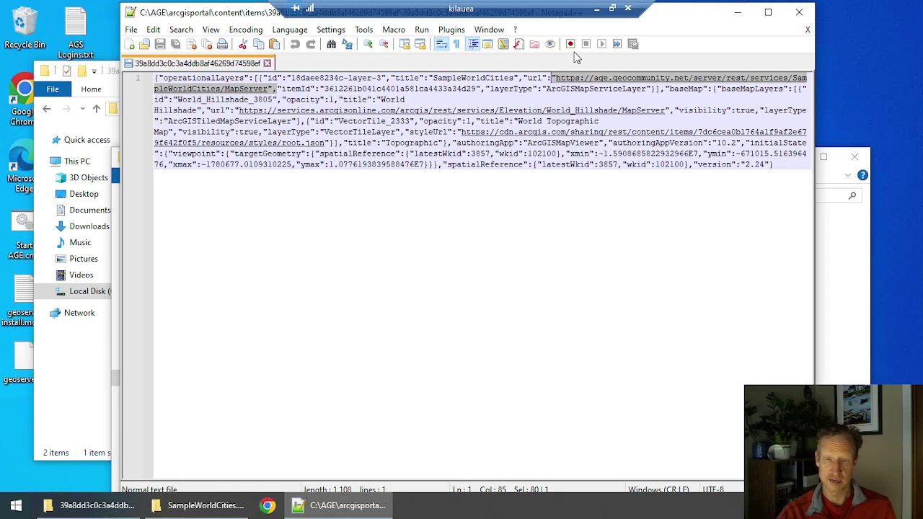
left_click(592, 15)
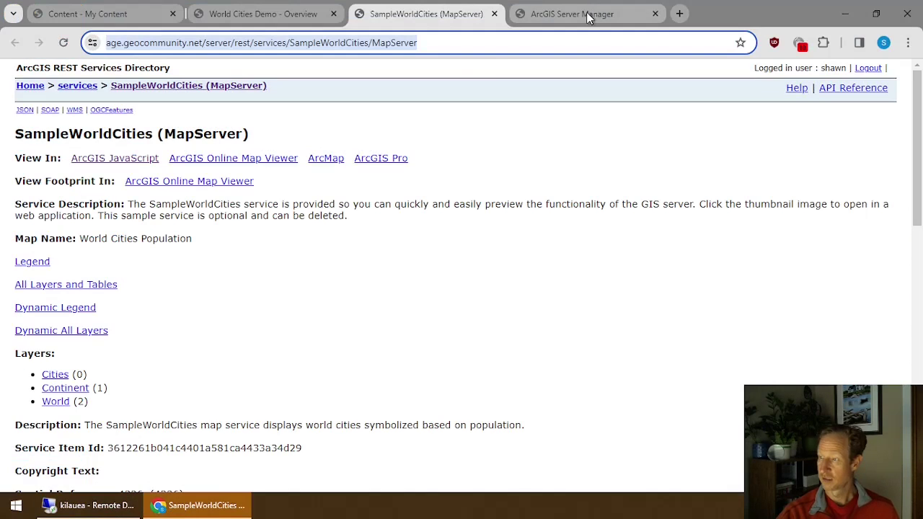
- Show All My Content in the portal and examine the item types, from web maps to map image layers
left_click(105, 16)
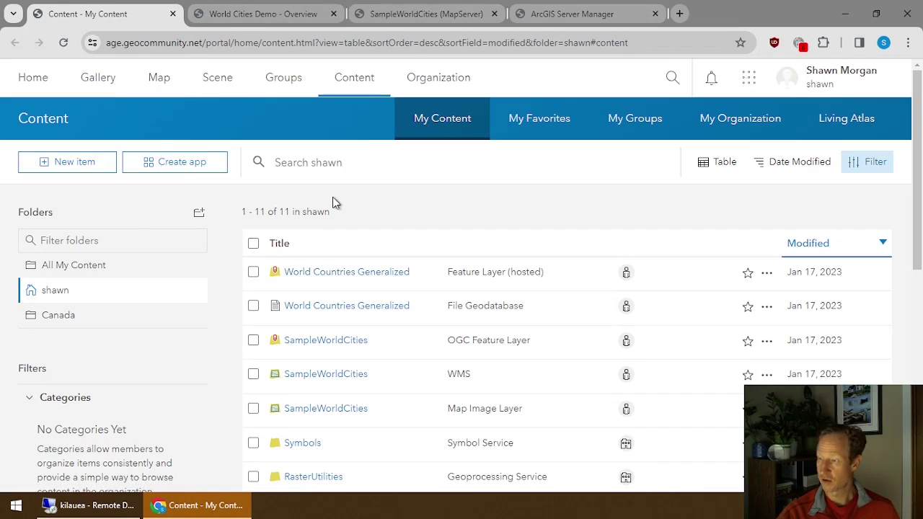
left_click(56, 264)
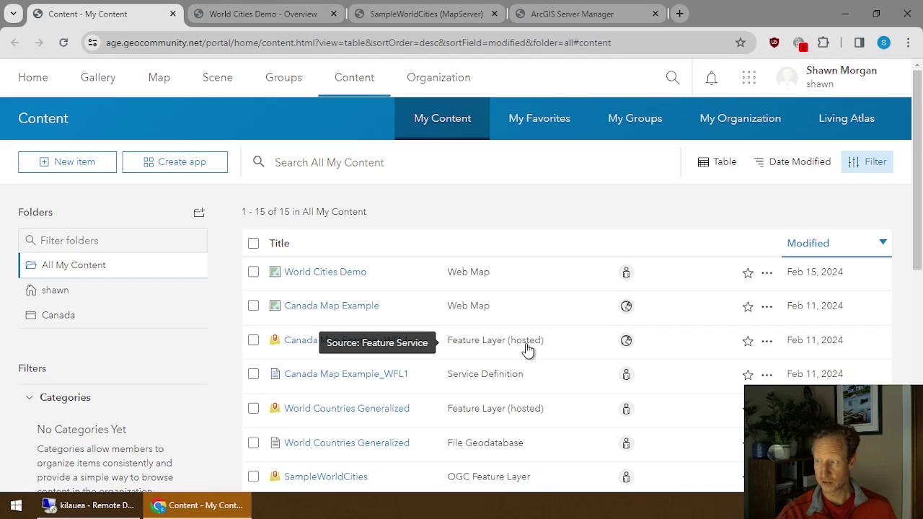
scroll(544, 396, "down", 1)
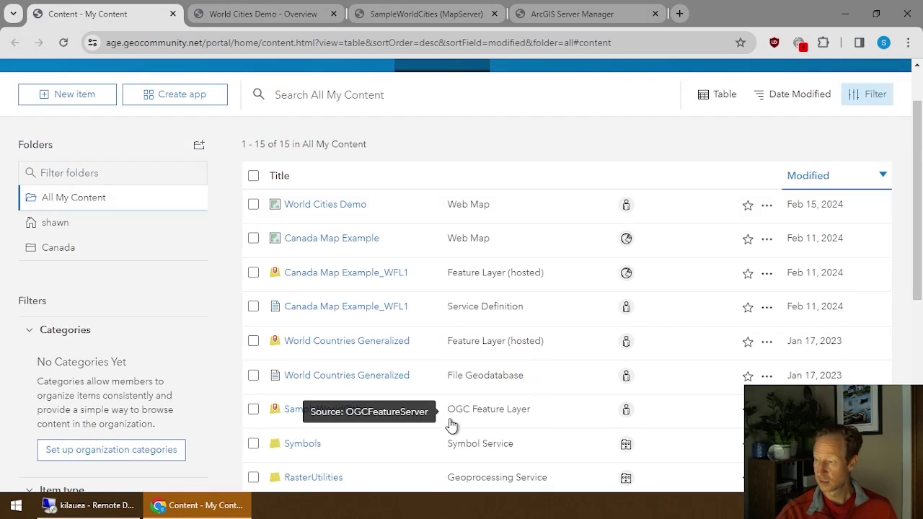
scroll(469, 439, "down", 2)
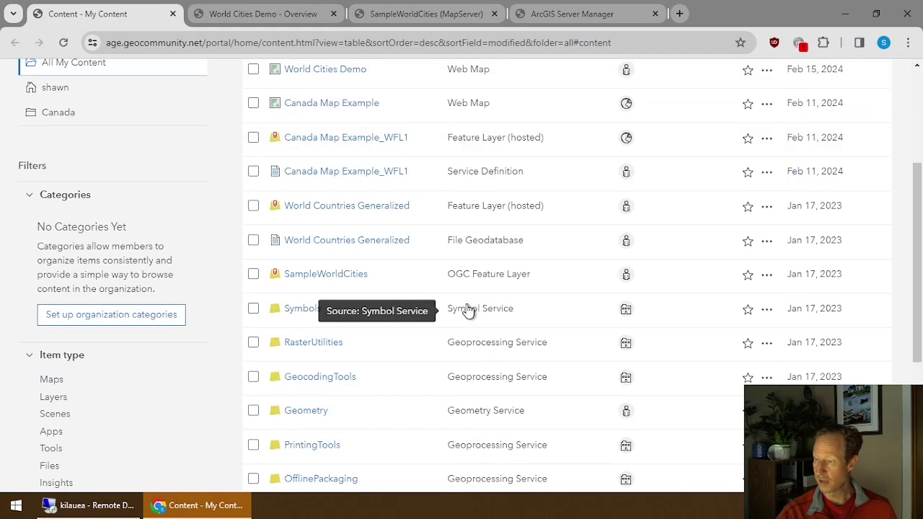
scroll(470, 310, "up", 3)
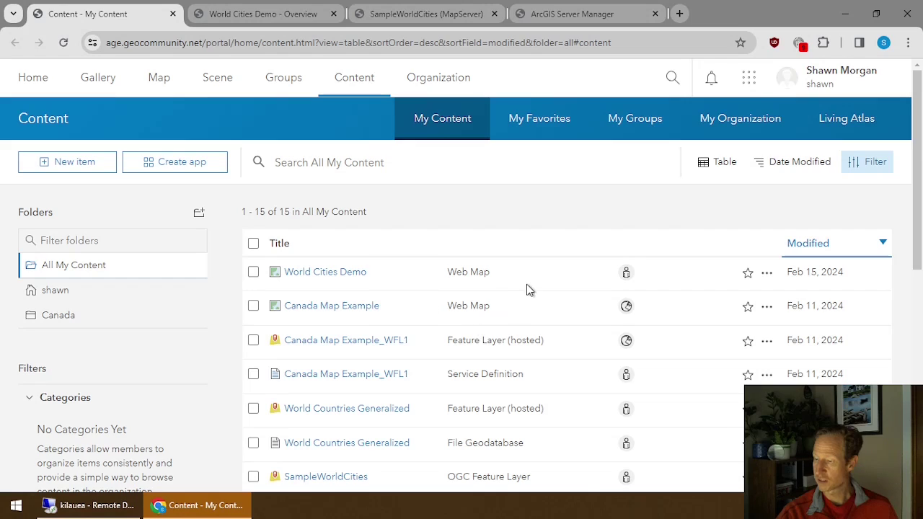
scroll(481, 411, "down", 1)
scroll(481, 411, "down", 1)
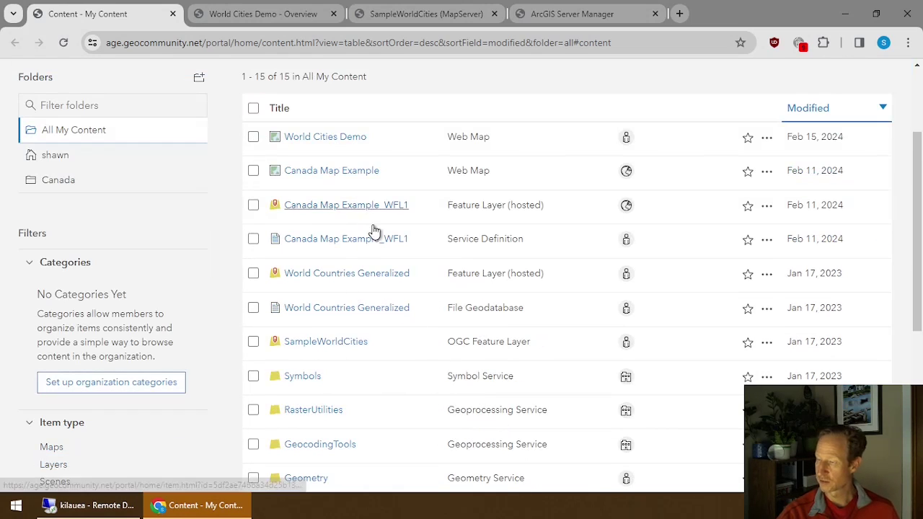
scroll(382, 274, "down", 4)
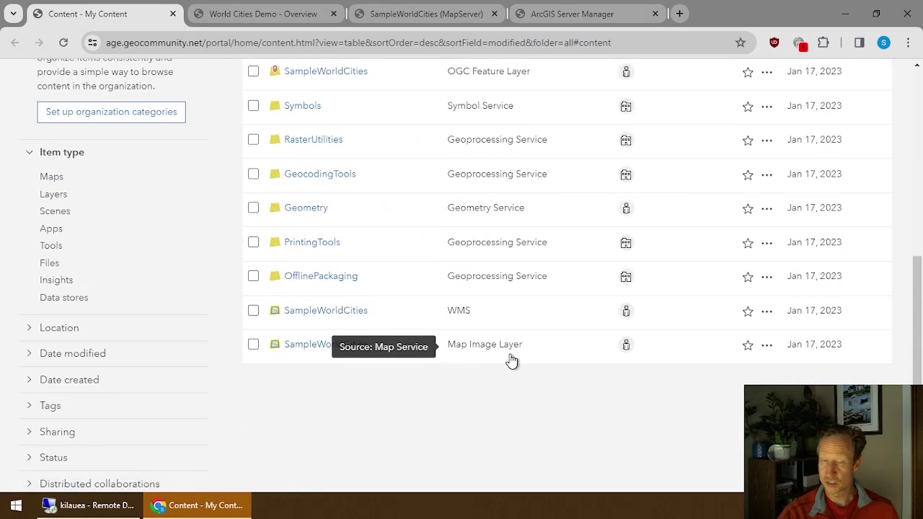
scroll(512, 360, "up", 6)
- Inspect the MapServer part of the SampleWorldCities REST URL and view the service in ArcGIS Server Manager
left_click(411, 20)
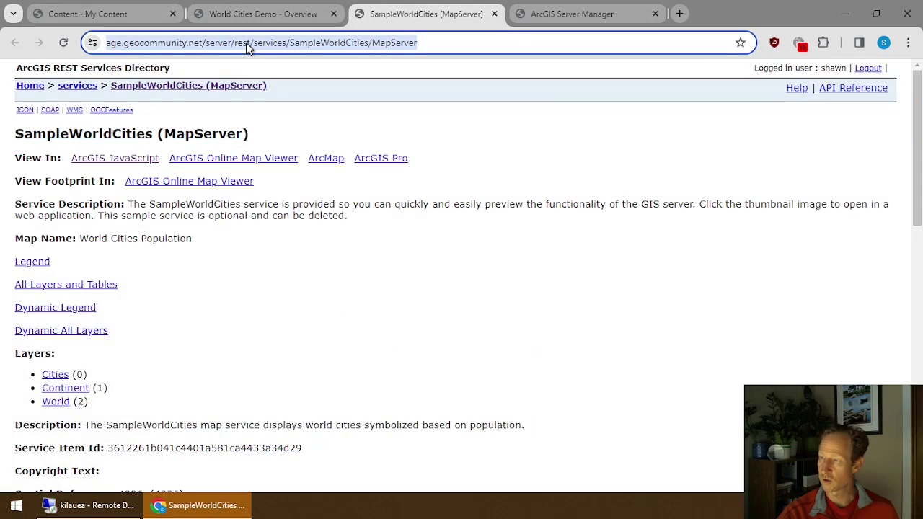
double_click(379, 44)
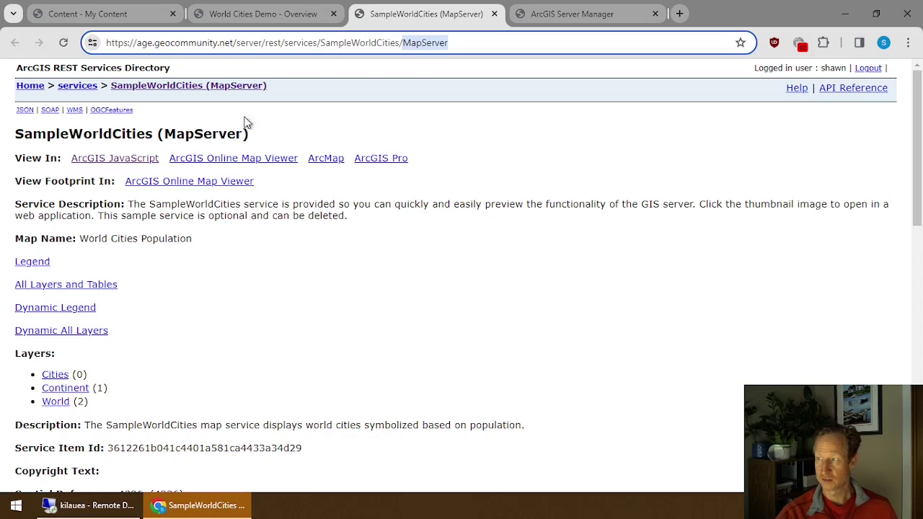
left_click(568, 19)
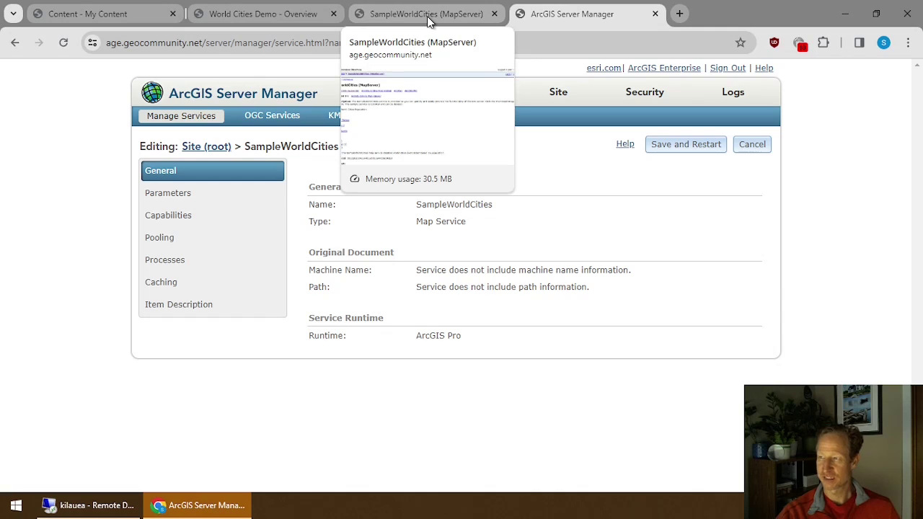
- Return to the portal content and view the item details of the hosted feature layer Canada Map Example_WFL1 in the Canada folder
left_click(121, 14)
scroll(468, 267, "down", 2)
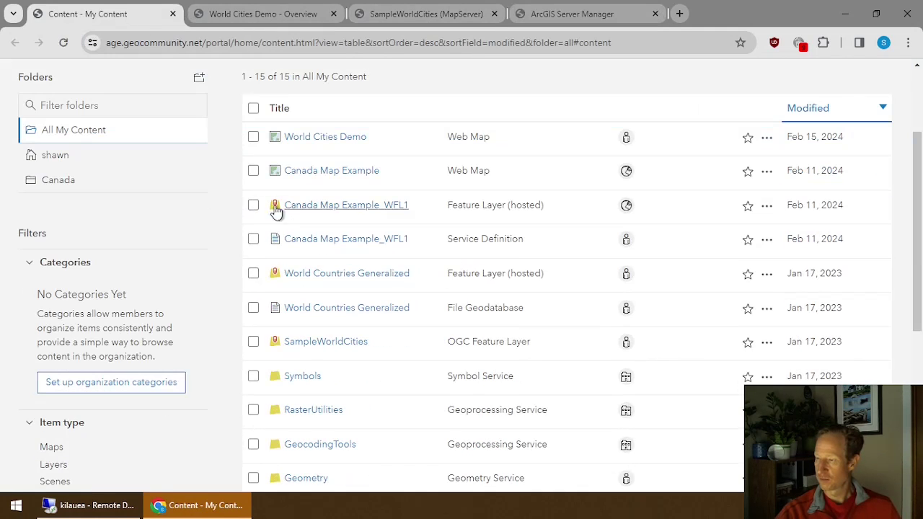
scroll(100, 186, "up", 2)
left_click(49, 314)
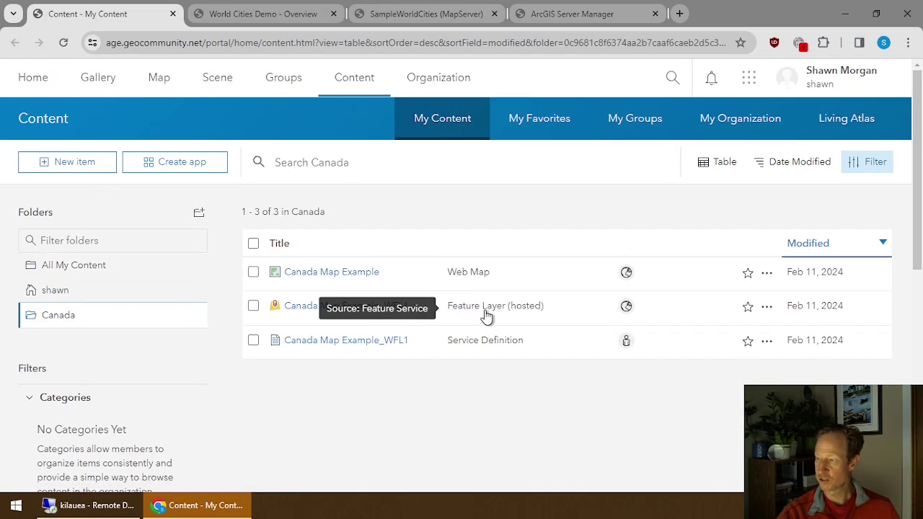
left_click(766, 307)
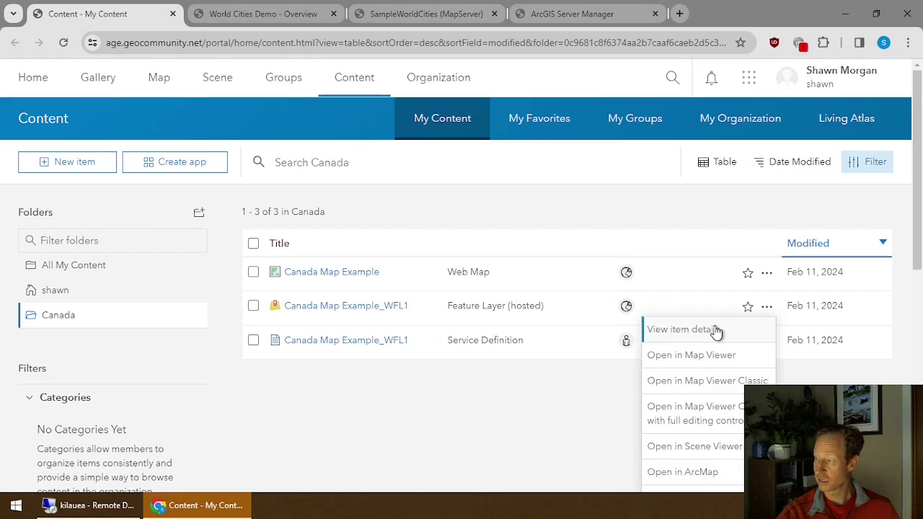
left_click(716, 331)
- View the Canada Map Example_WFL1 service at its REST URL and inspect the FeatureServer part of the address
scroll(605, 305, "down", 3)
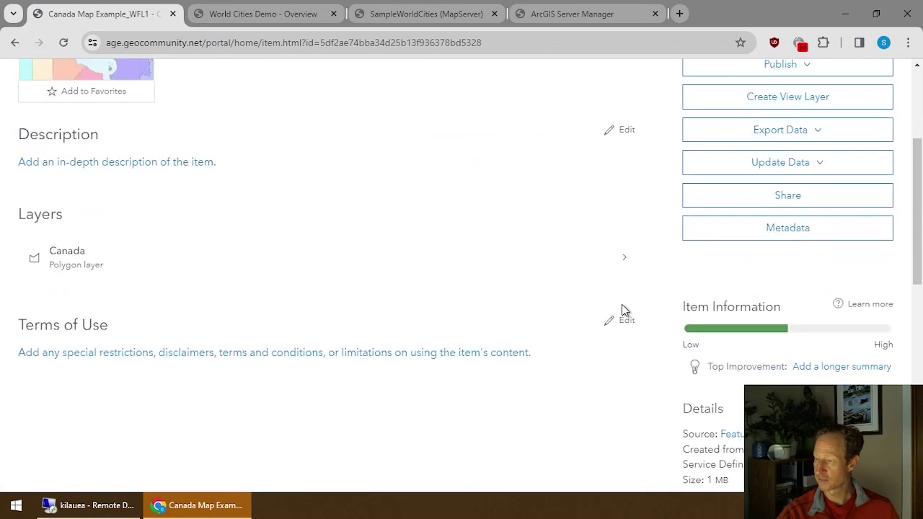
scroll(624, 310, "down", 8)
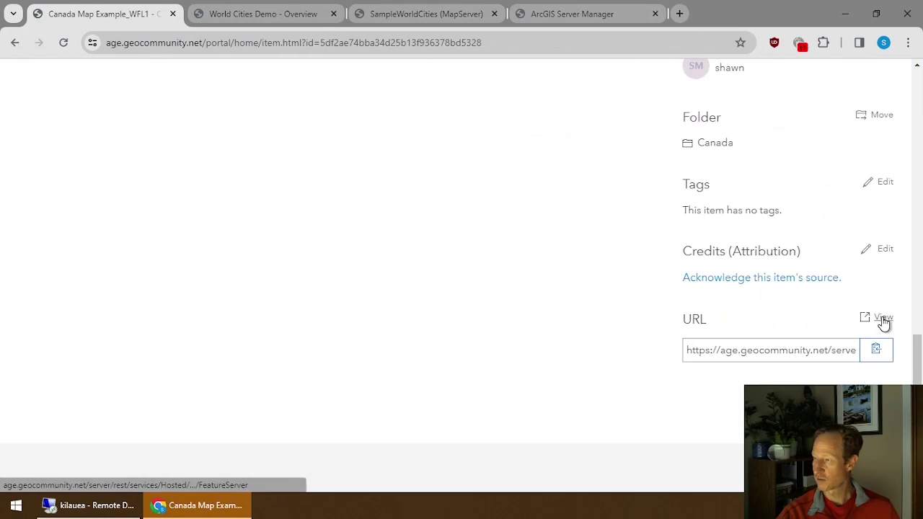
left_click(883, 318)
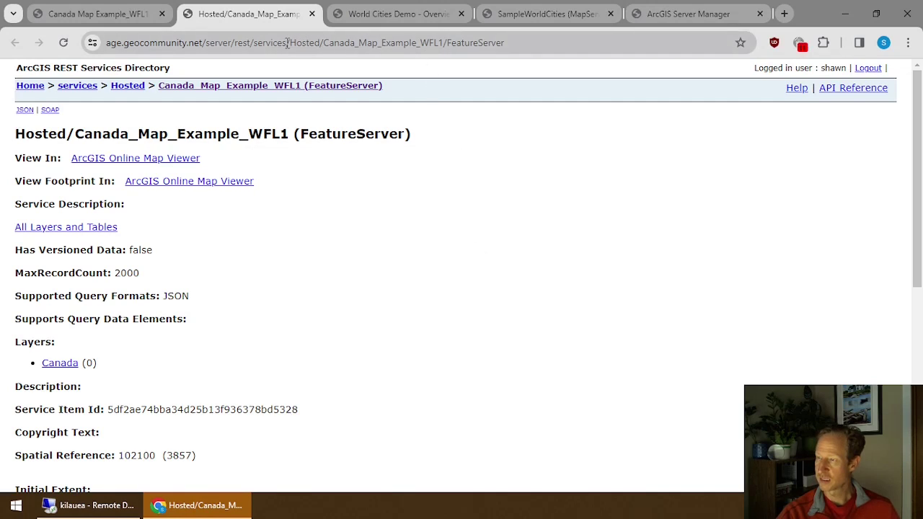
double_click(481, 43)
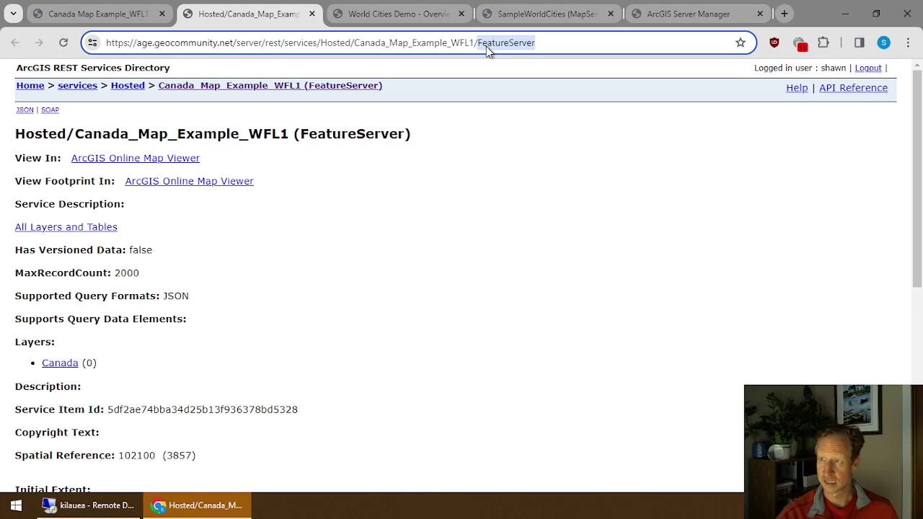
- Return to the Canada Map Example_WFL1 item page and examine its hosted Feature Layer type and details
left_click(106, 19)
scroll(688, 366, "up", 10)
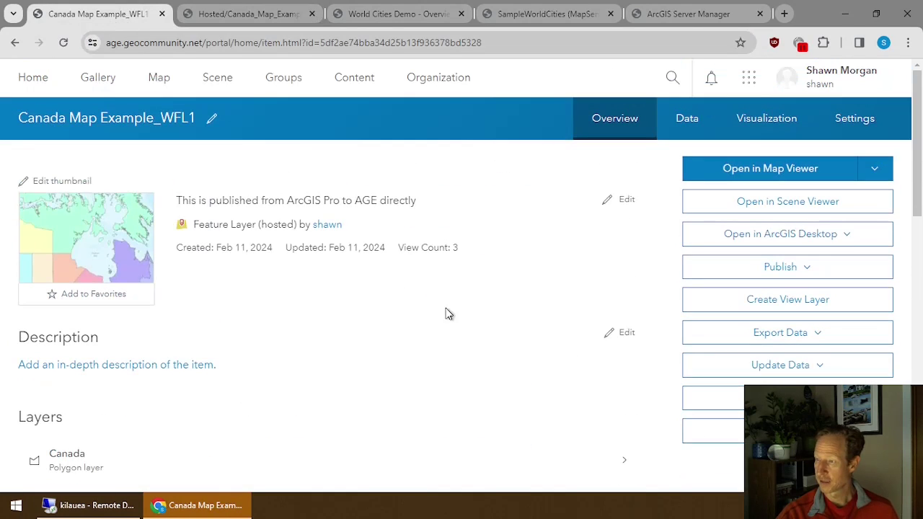
double_click(273, 223)
left_click_drag(200, 221, 235, 227)
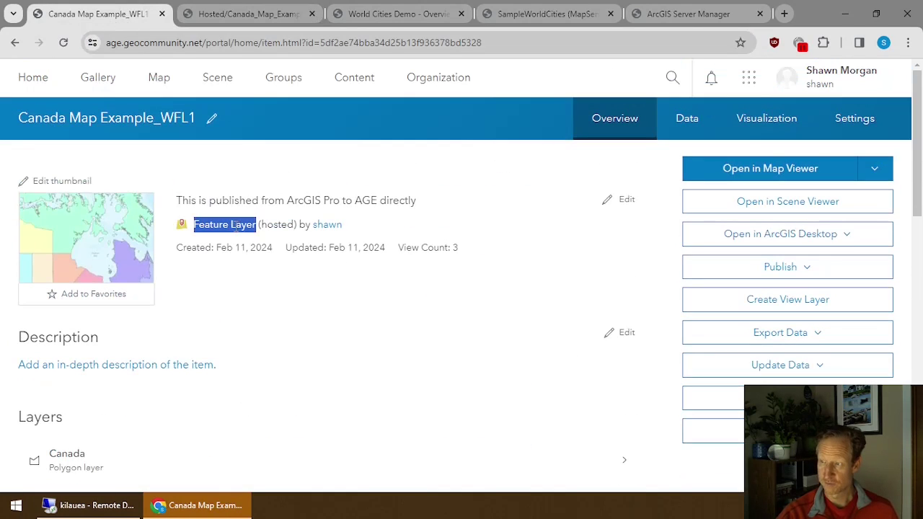
left_click(280, 228)
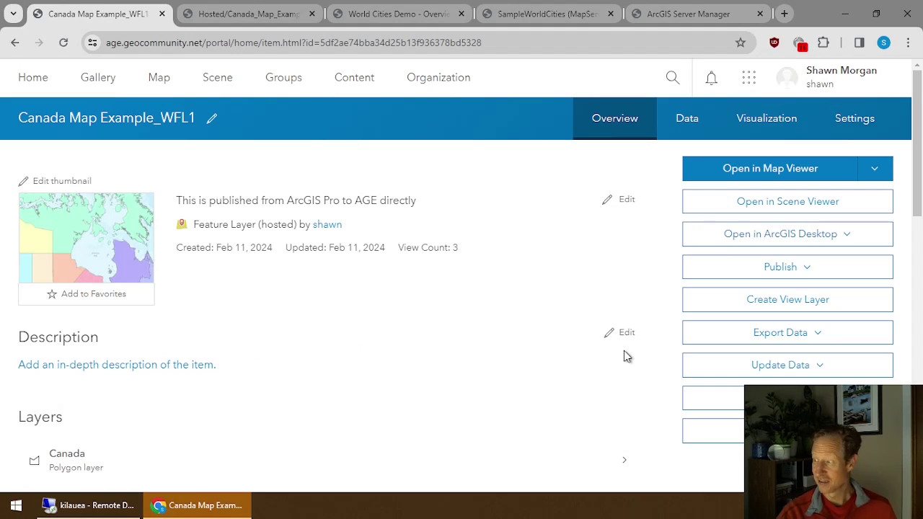
scroll(623, 353, "down", 6)
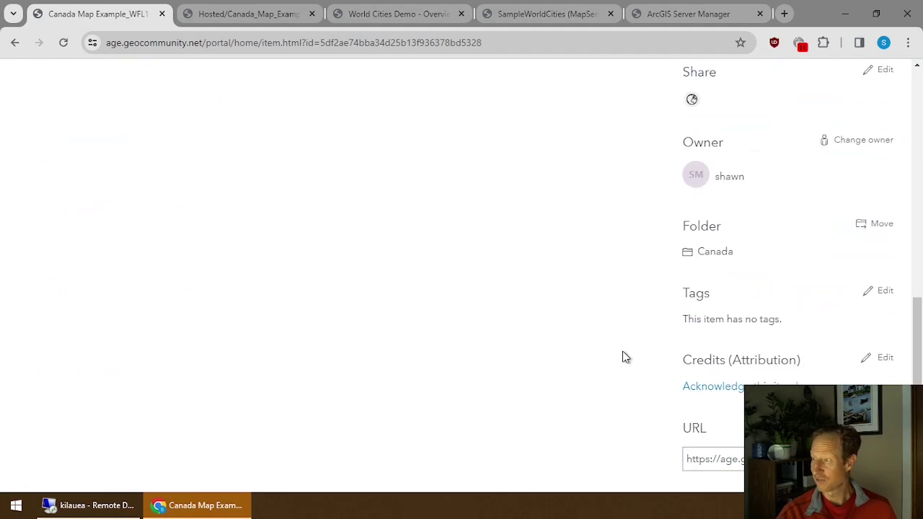
- Close the SampleWorldCities REST page and the World Cities Demo item page
left_click(560, 13)
left_click(391, 12)
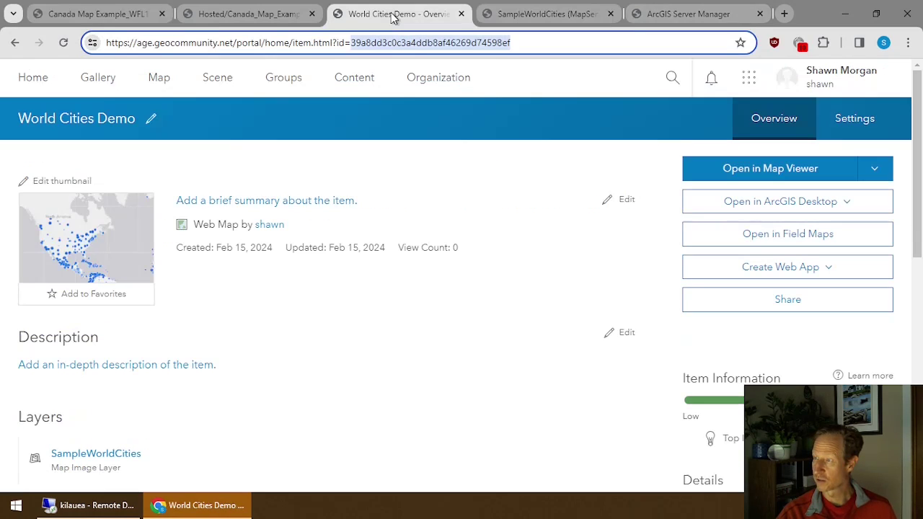
left_click(542, 15)
left_click(611, 13)
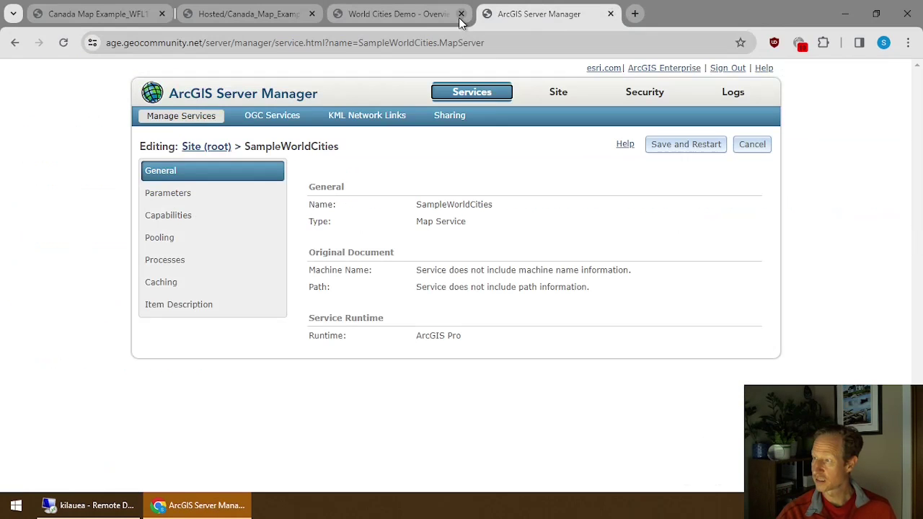
left_click(461, 13)
- Inspect the FeatureServer type in the heading of the Canada_Map_Example_WFL1 REST page
left_click(213, 16)
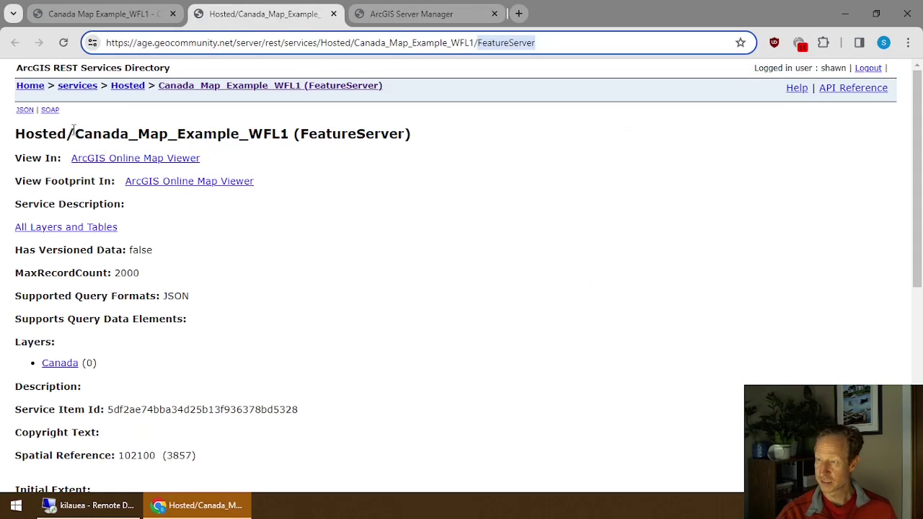
double_click(336, 134)
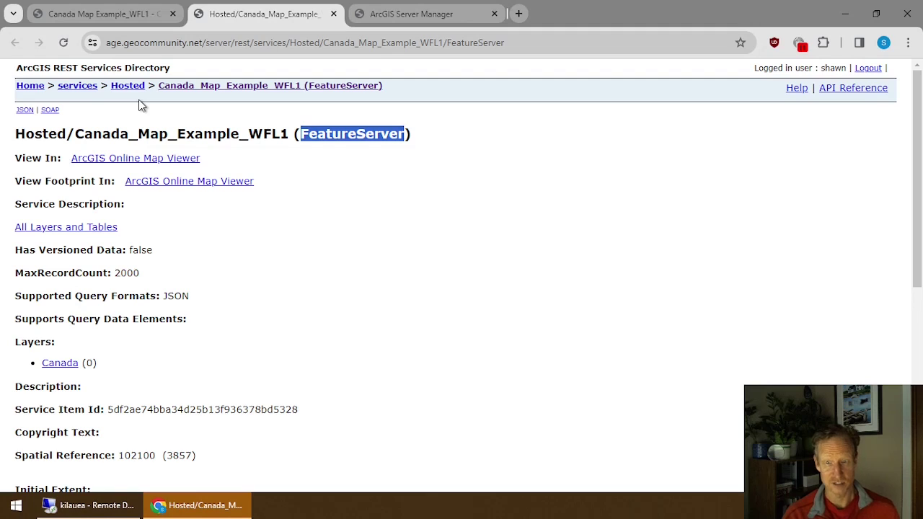
- Return to the Canada Map Example_WFL1 portal item and view the list of apps available in the portal
left_click(92, 22)
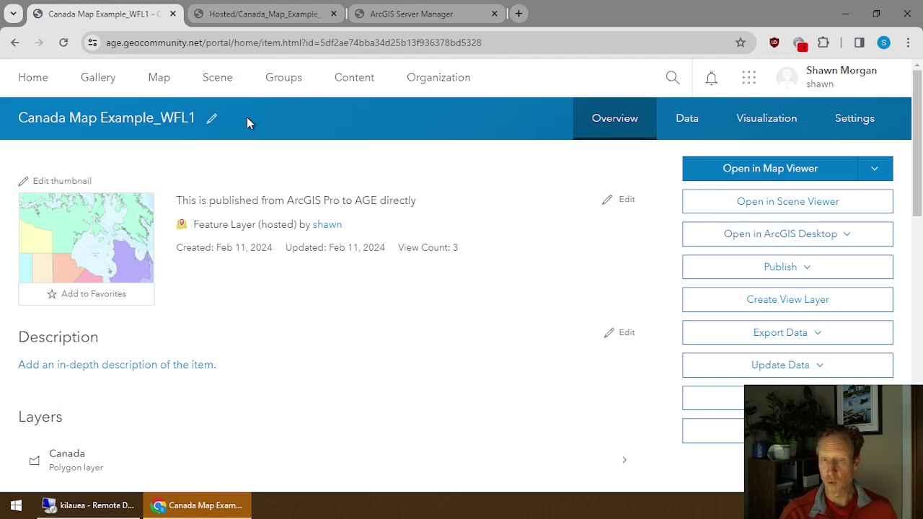
left_click(748, 81)
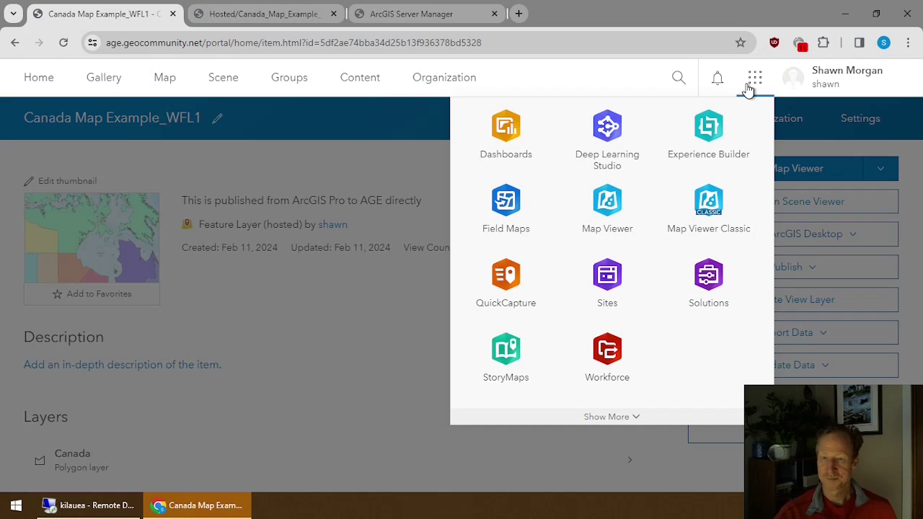
left_click(304, 303)
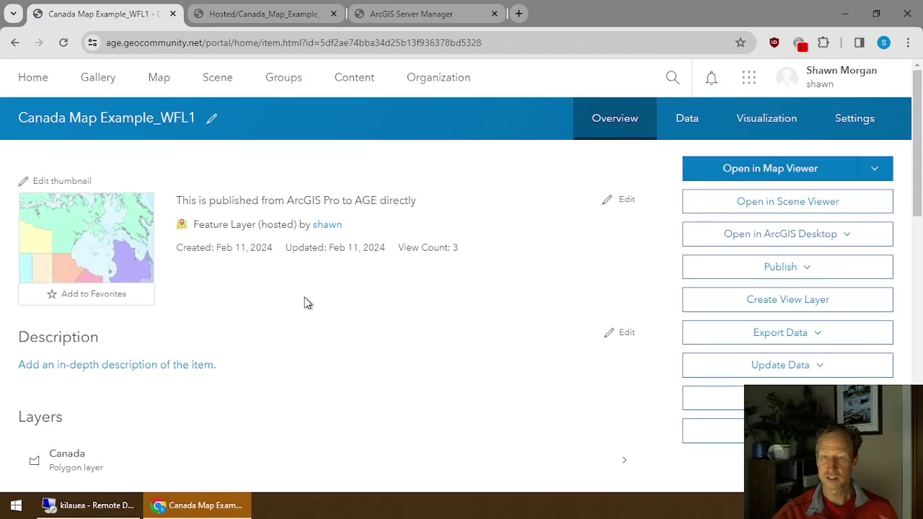
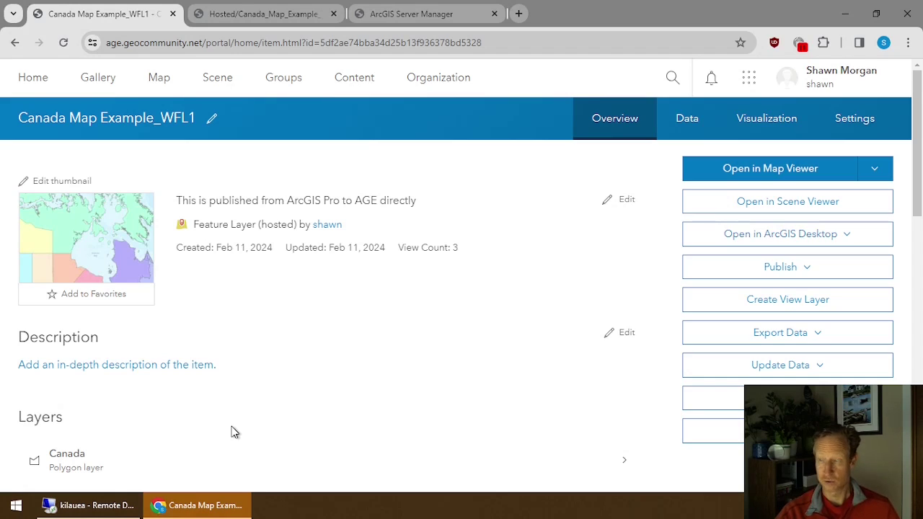
- Sign out of the portal and sign back in as democreator using the account's saved password
left_click(815, 85)
left_click(852, 318)
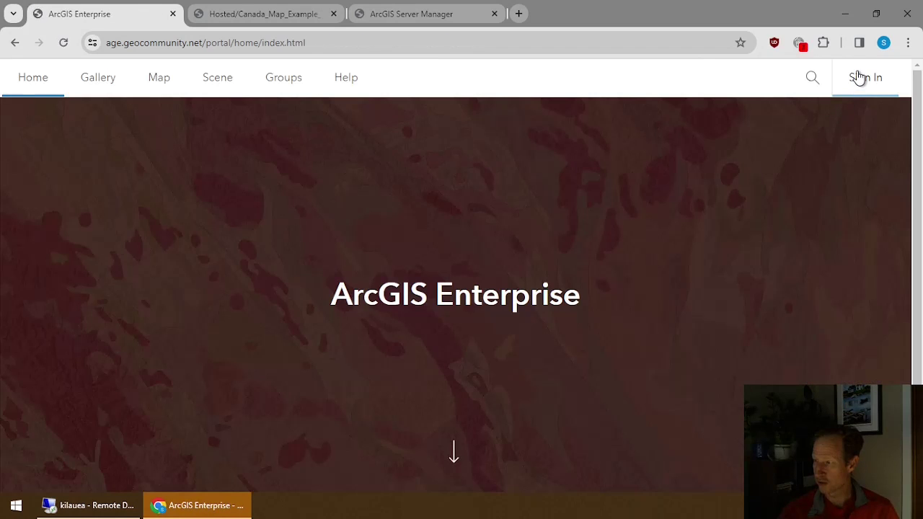
left_click(858, 77)
left_click(395, 273)
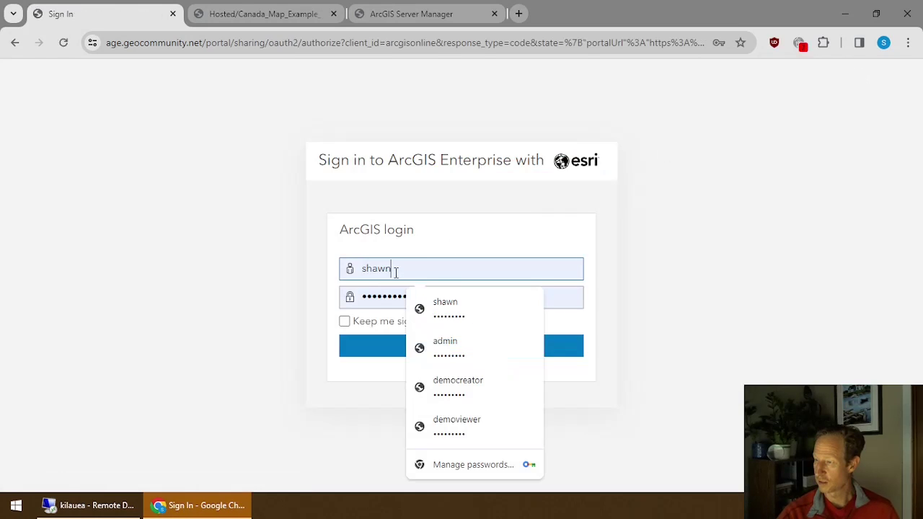
left_click(478, 389)
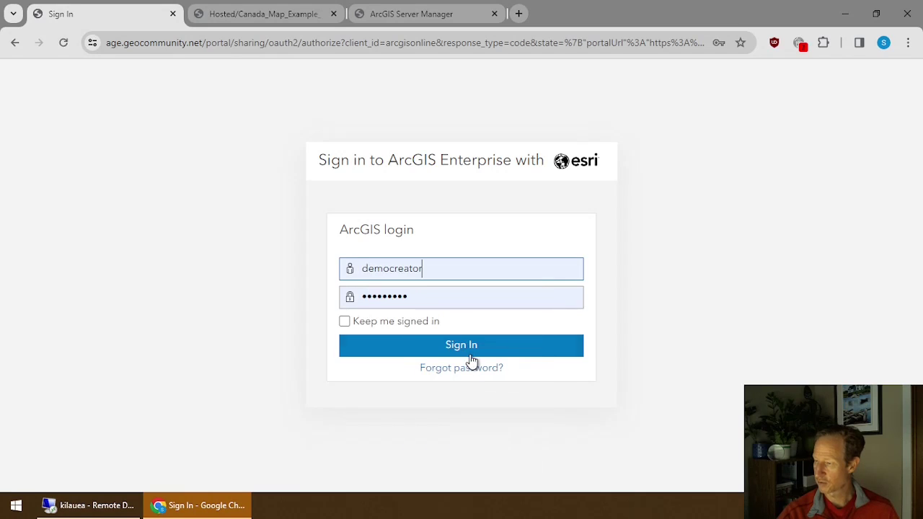
left_click(465, 348)
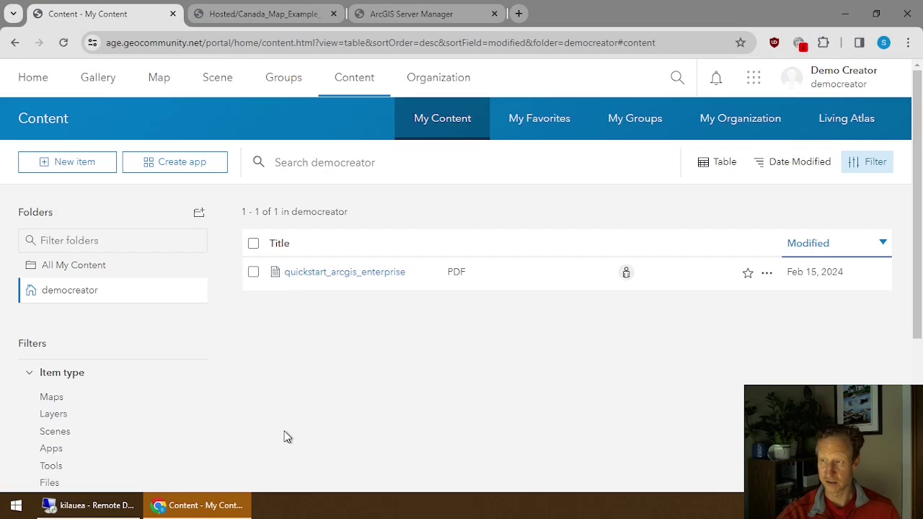
- Show democreator's All My Content, and examine the My Organization items, their owners, sharing levels and total count
left_click(69, 264)
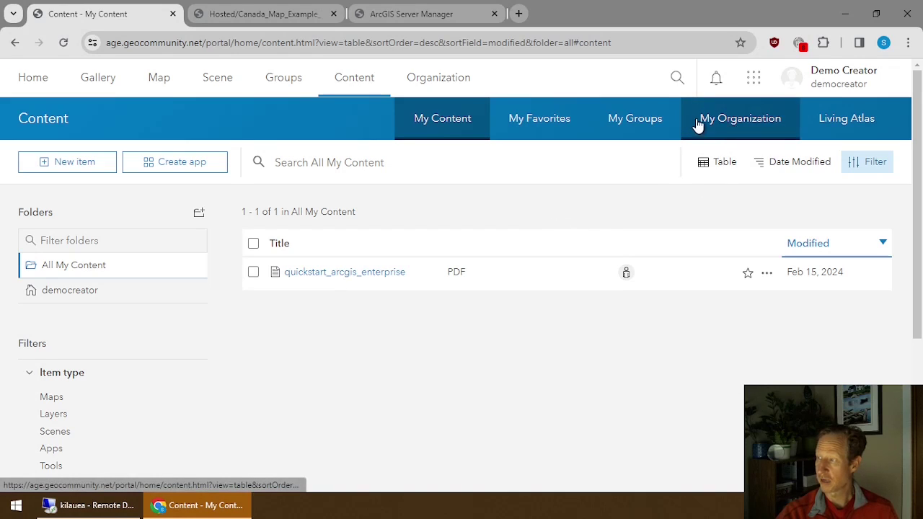
left_click(727, 124)
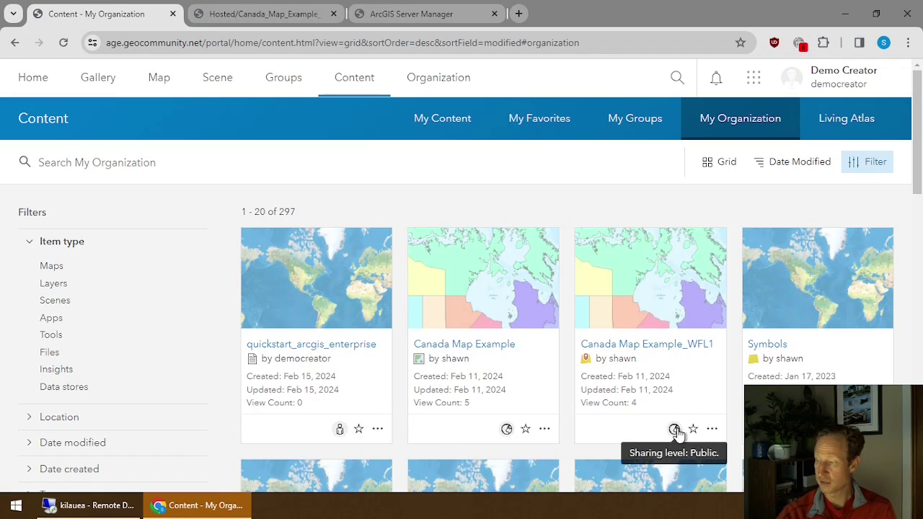
scroll(678, 430, "down", 2)
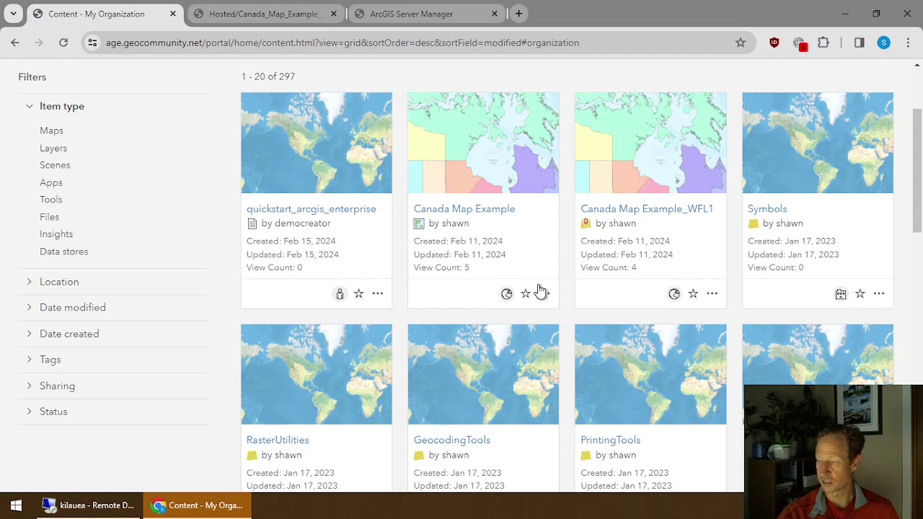
scroll(205, 368, "down", 3)
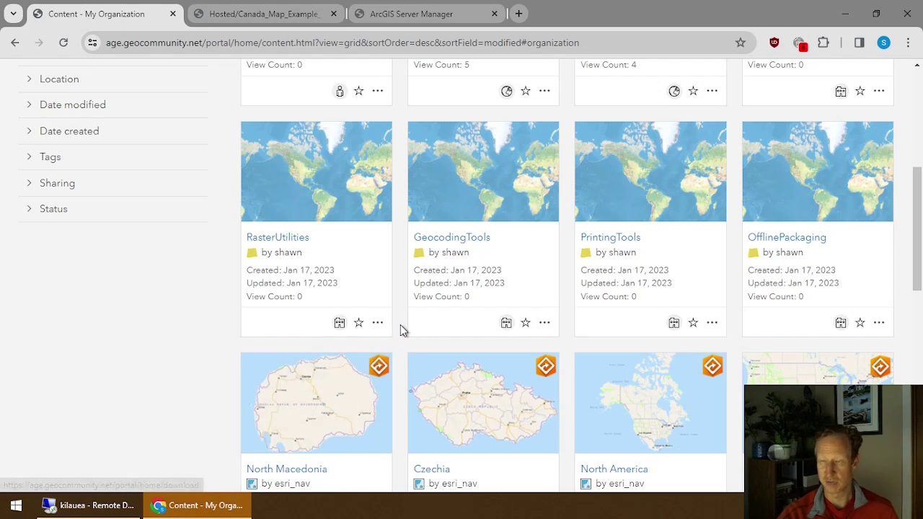
scroll(402, 330, "down", 2)
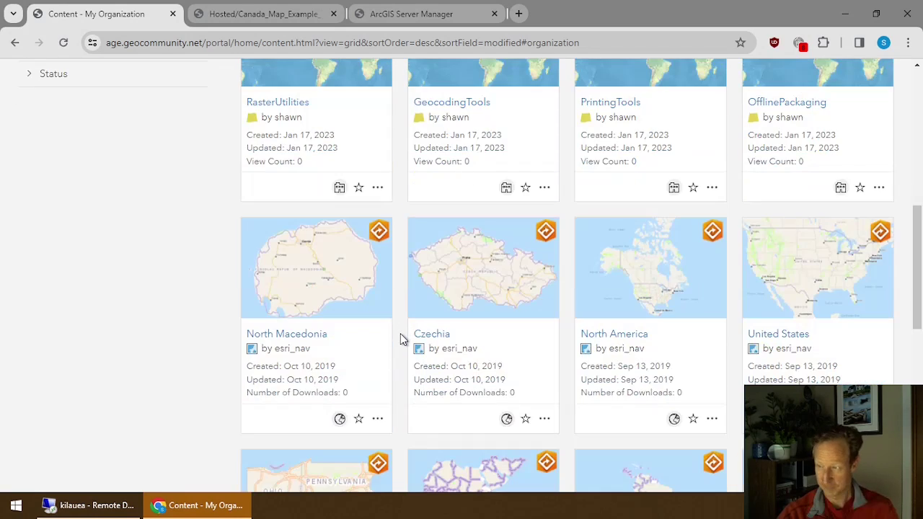
scroll(541, 371, "down", 3)
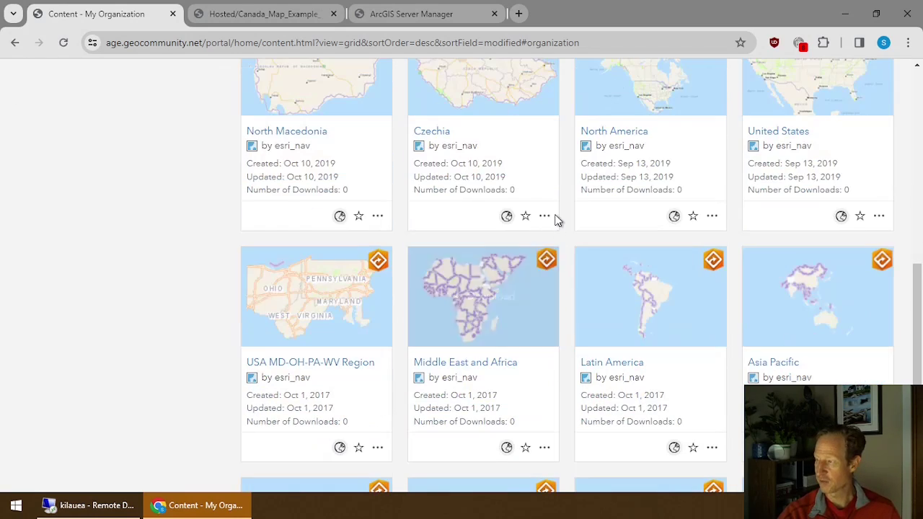
scroll(557, 220, "down", 5)
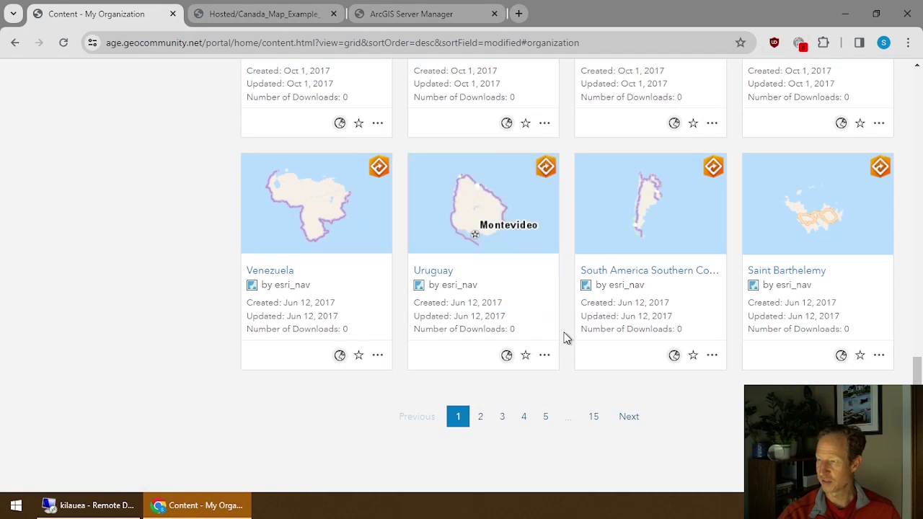
scroll(566, 339, "up", 15)
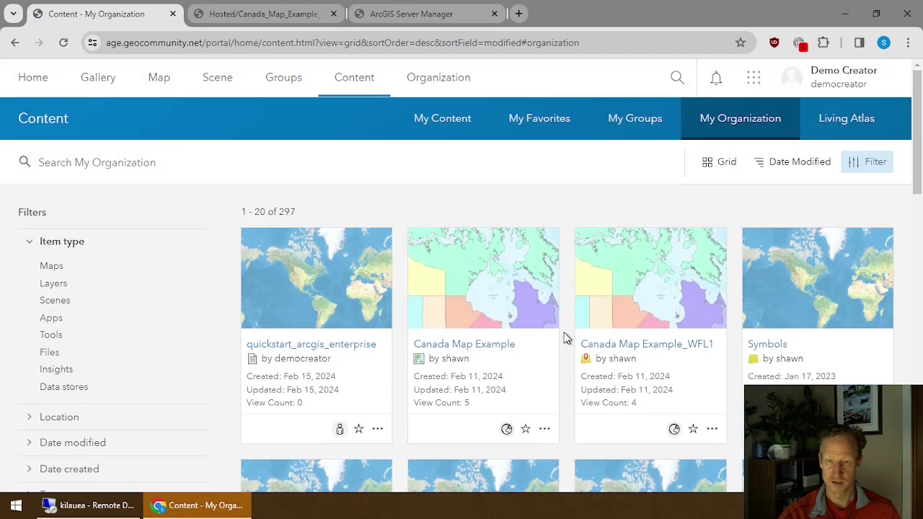
double_click(286, 212)
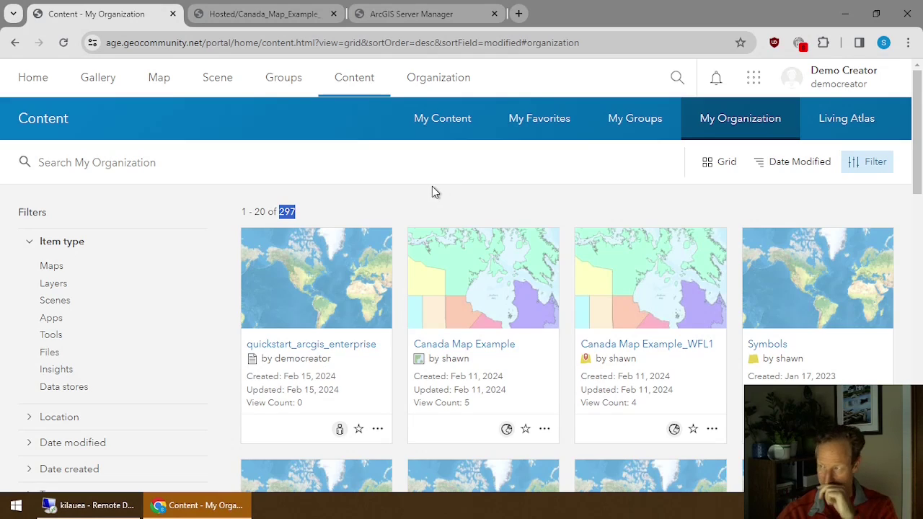
- Return to My Content and view the options for adding a new item without creating one
left_click(457, 123)
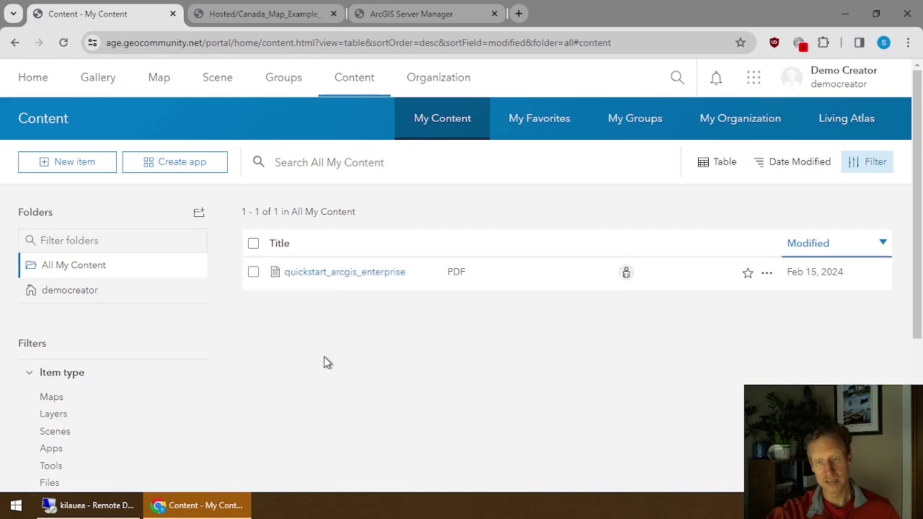
left_click(57, 163)
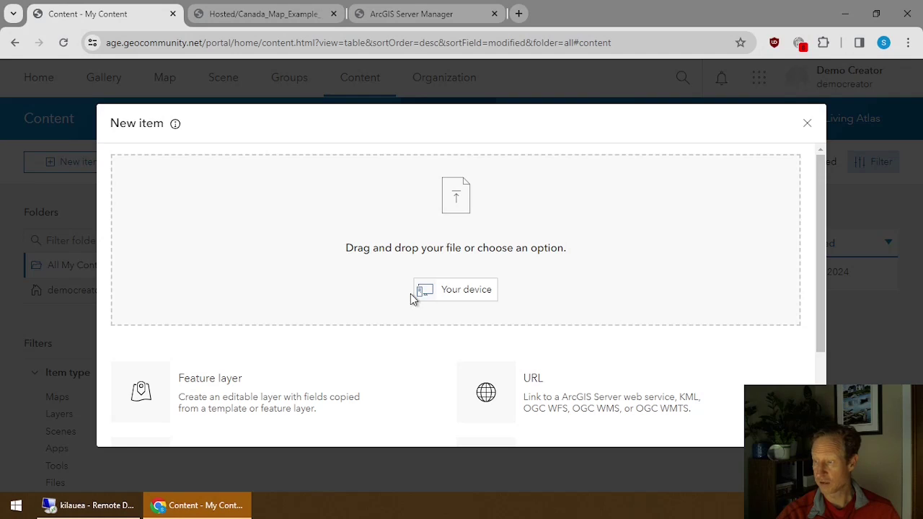
left_click(807, 122)
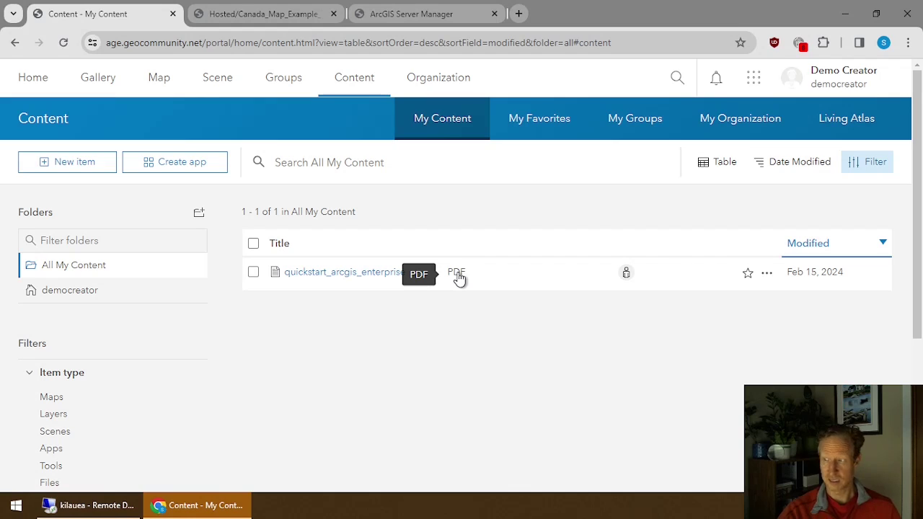
- Open the details of the quickstart_arcgis_enterprise PDF item and copy its item ID from the page URL
left_click(766, 274)
left_click(729, 297)
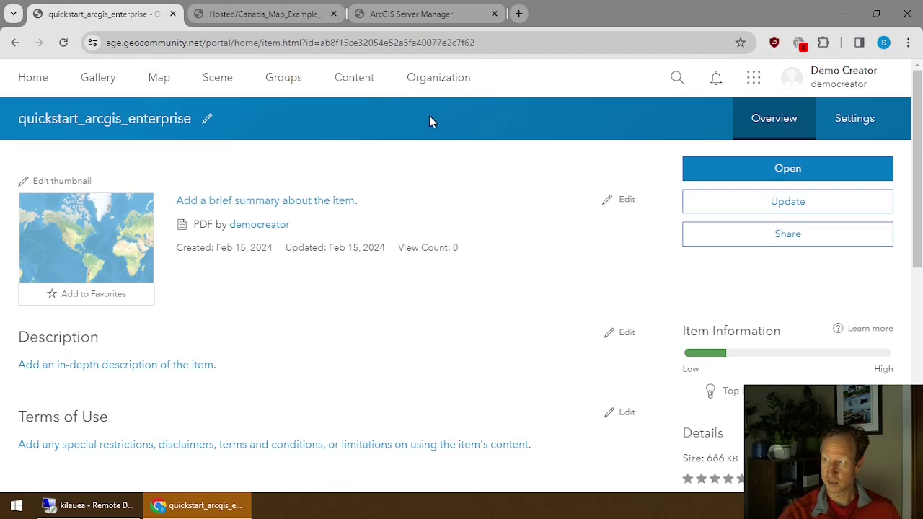
left_click(374, 43)
double_click(404, 44)
key("ctrl+c")
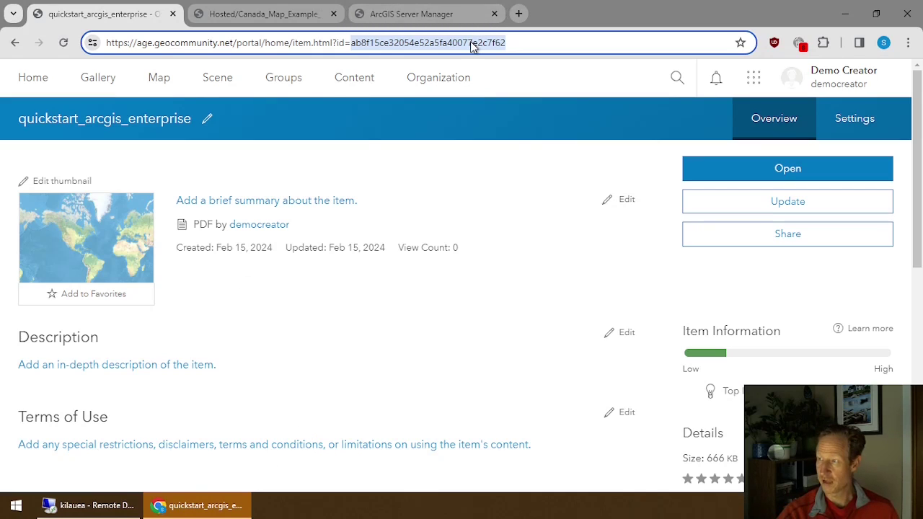
- Switch to the kilauea remote desktop, close Notepad++, and search the arcgisportal content items folder for the copied item ID
left_click(96, 505)
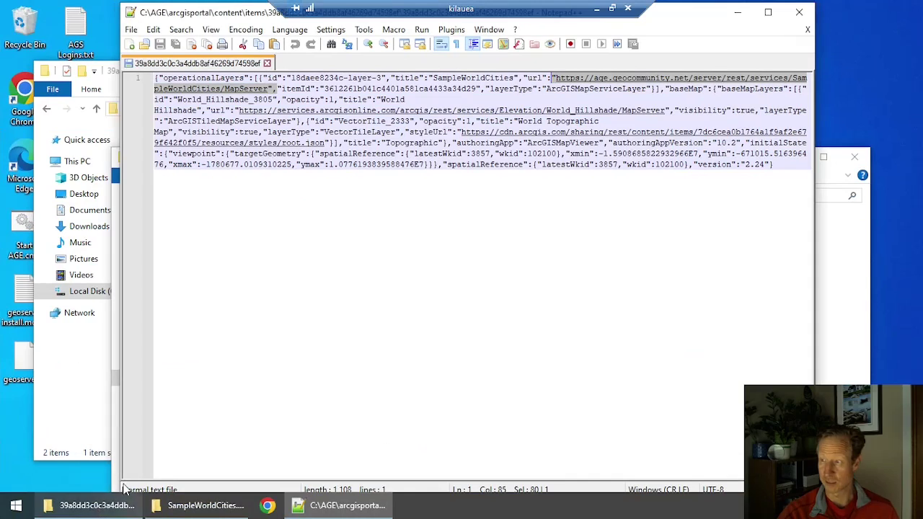
left_click(799, 12)
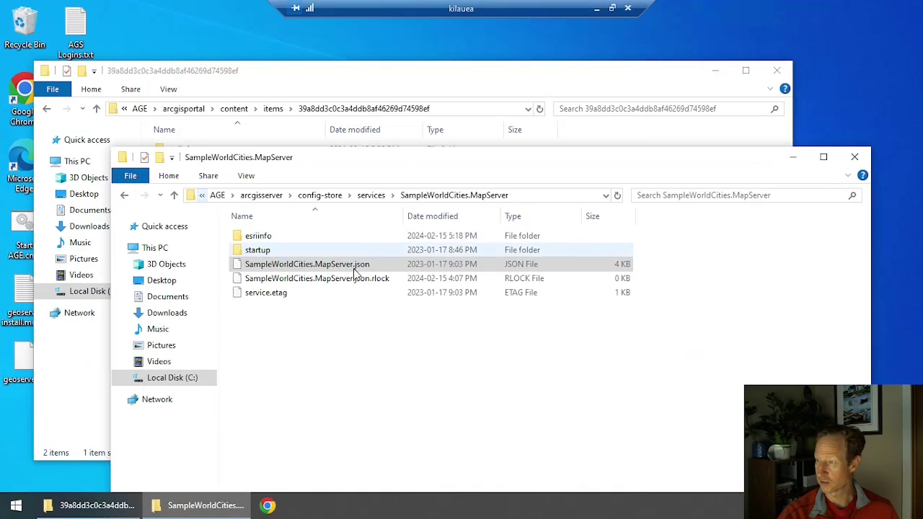
left_click(307, 91)
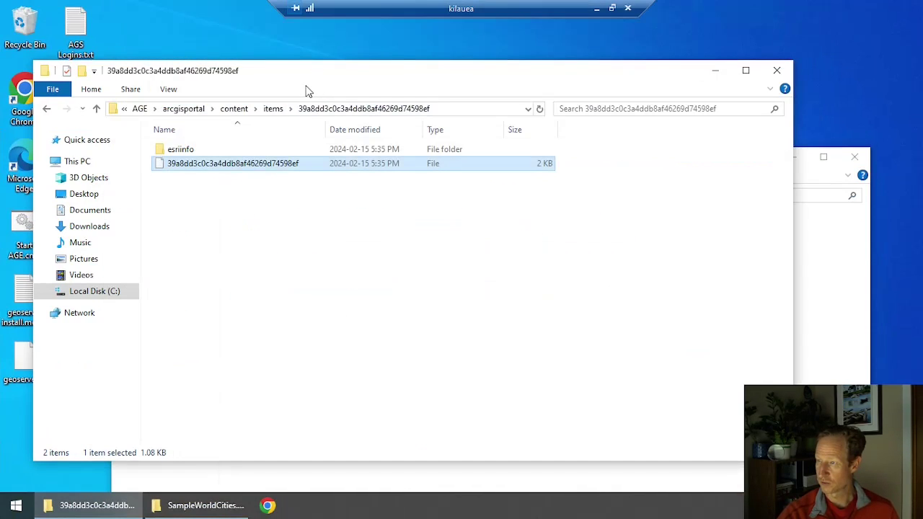
left_click(272, 108)
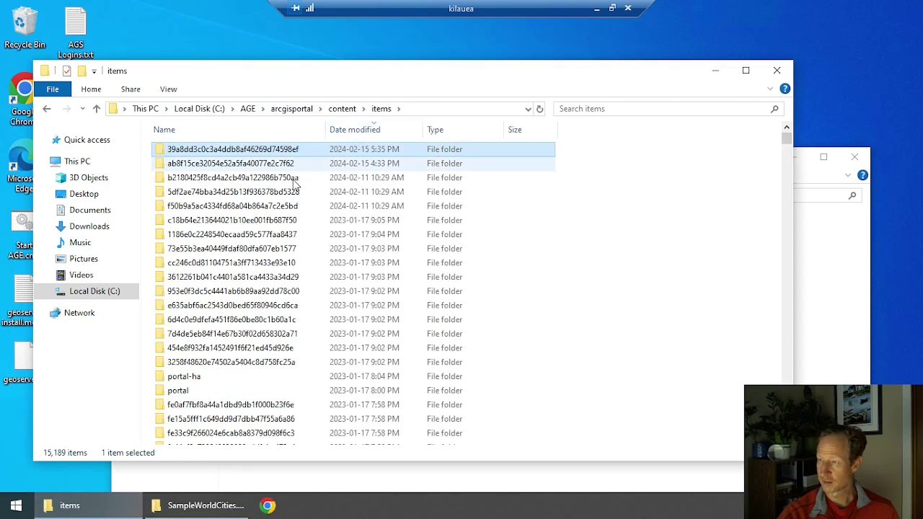
left_click(606, 110)
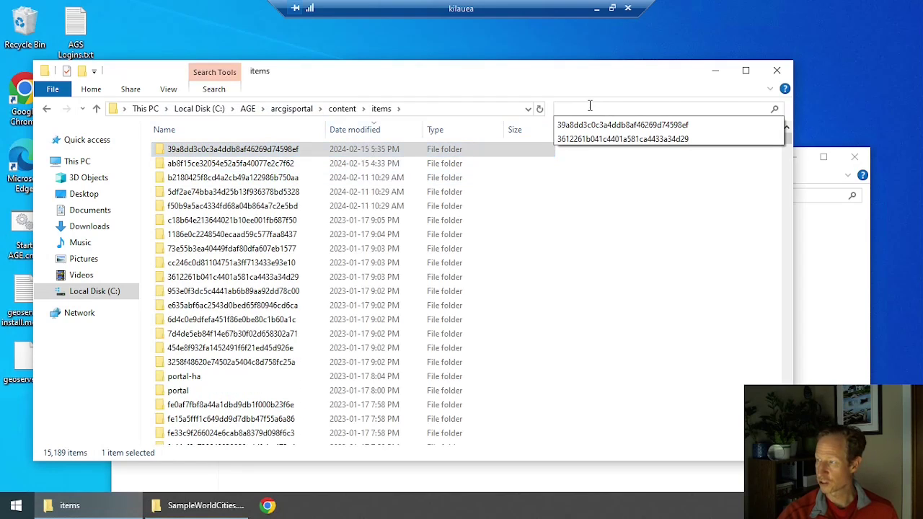
key("ctrl+v")
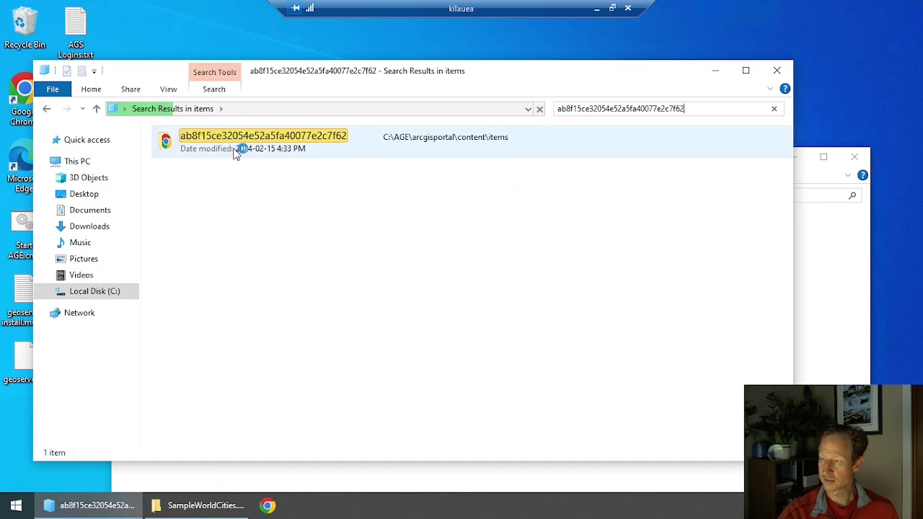
- Locate the matching item folder within the items directory, open it, and select quickstart-arcgis-enterprise.pdf
right_click(234, 152)
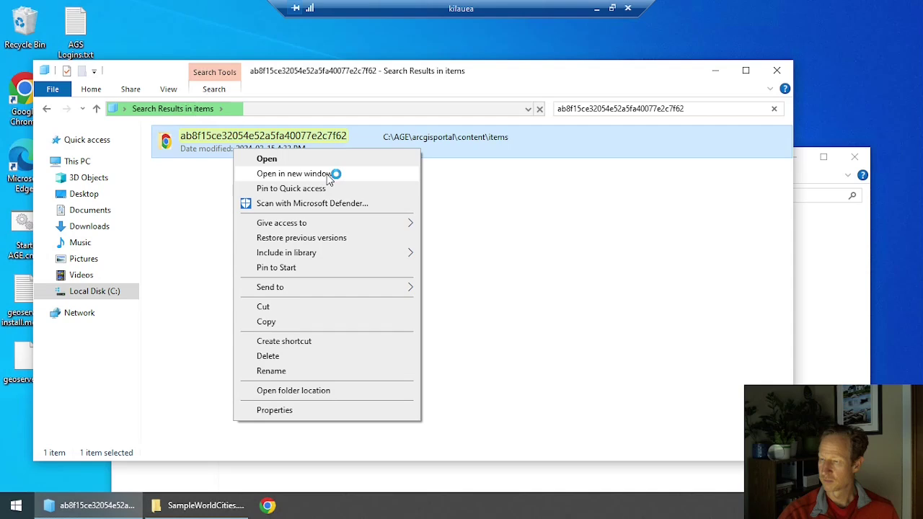
left_click(232, 140)
right_click(229, 137)
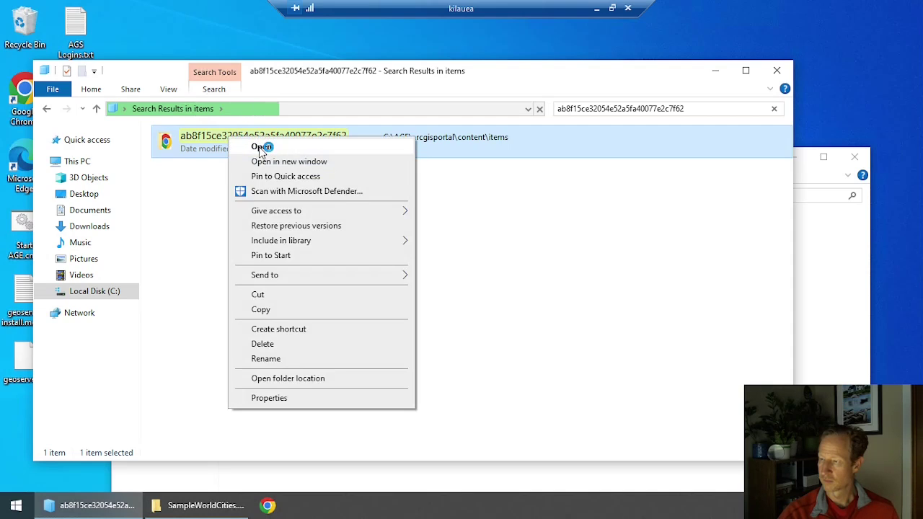
left_click(288, 378)
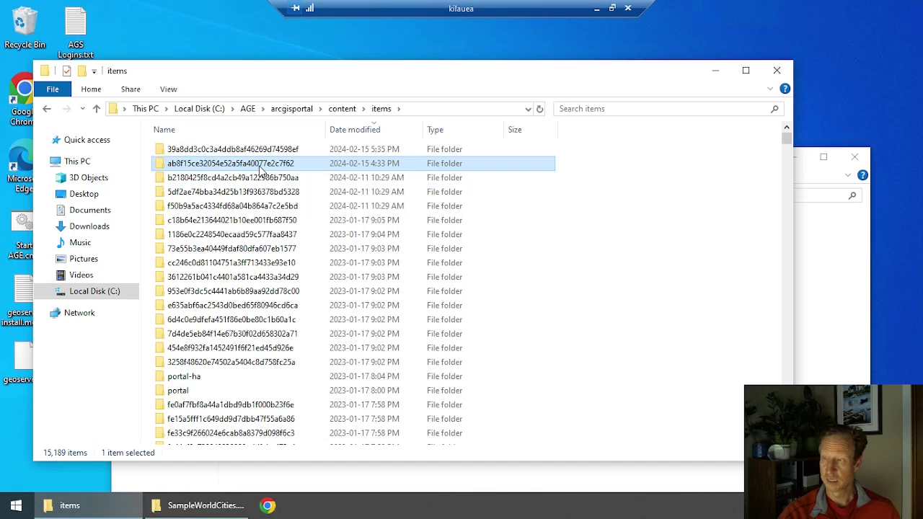
double_click(263, 167)
left_click(233, 169)
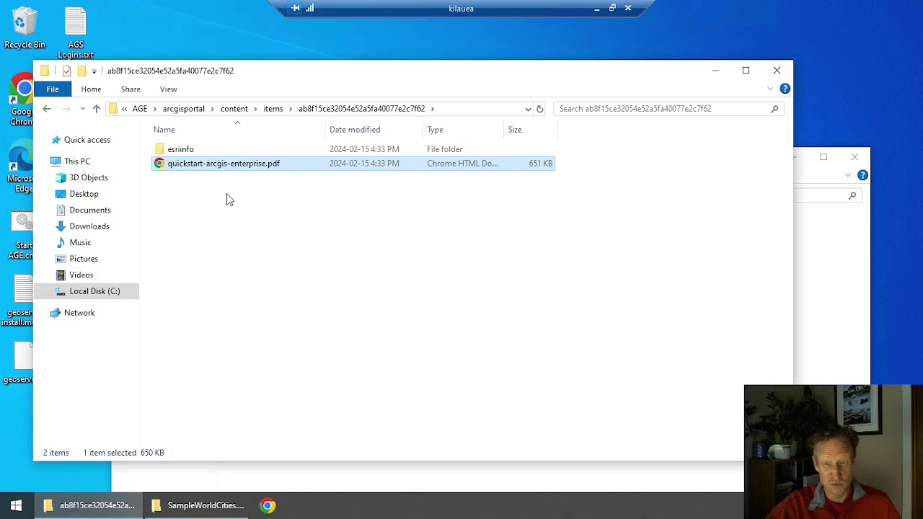
- Open iteminfo.xml from the item's esriinfo folder in Notepad++, examine the item's metadata, and close the editor
left_click(191, 150)
double_click(191, 150)
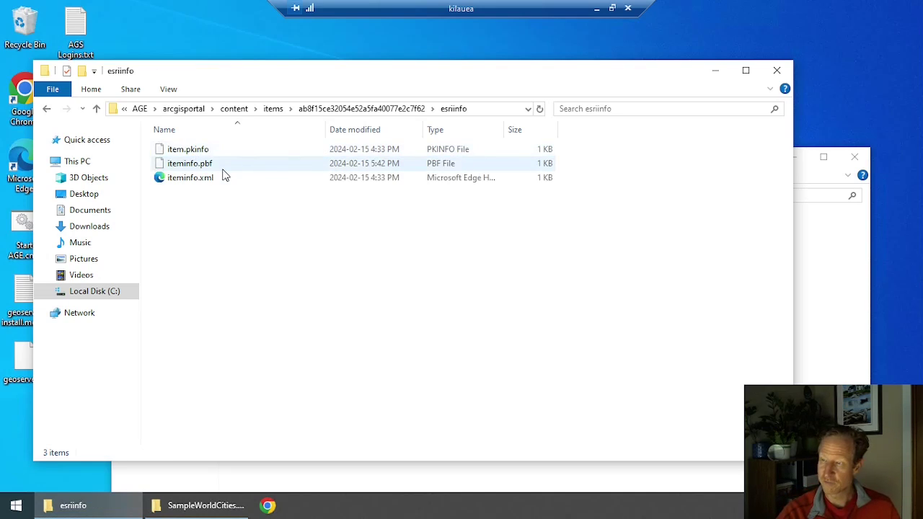
right_click(184, 178)
left_click(249, 216)
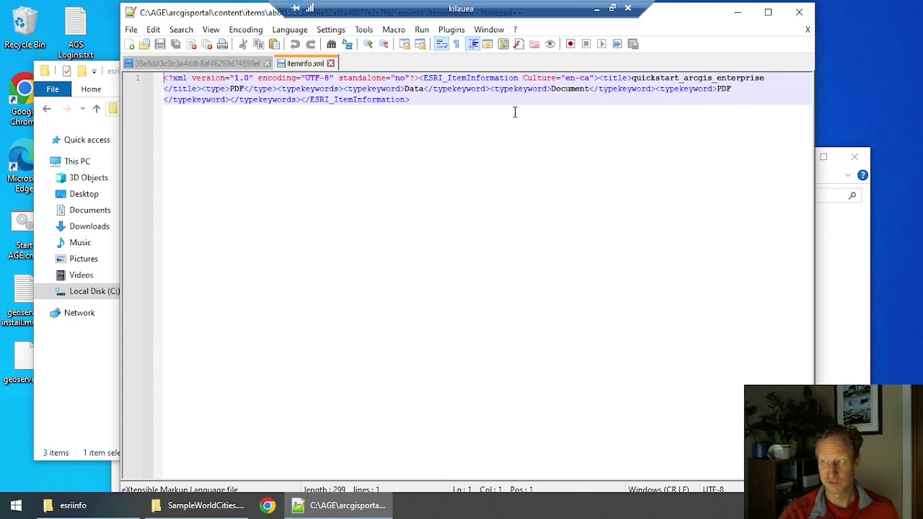
left_click(515, 111)
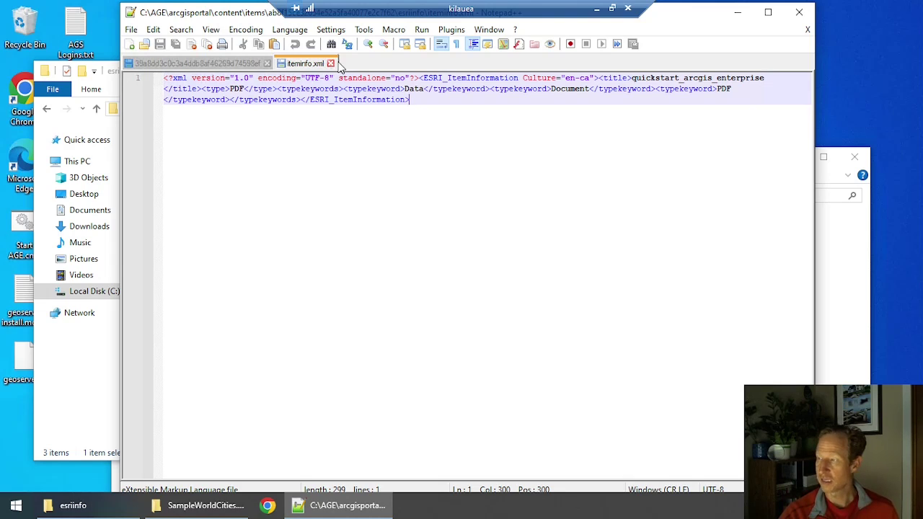
left_click(798, 10)
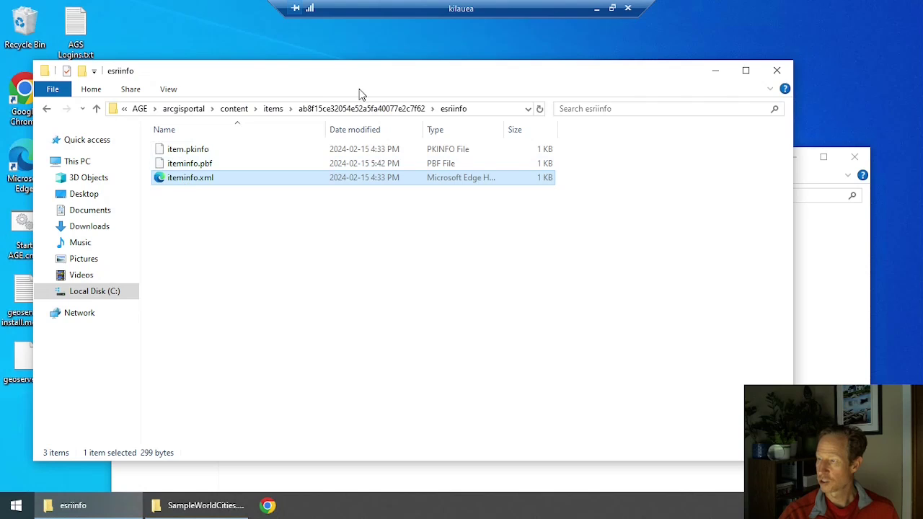
- Return to the PDF item's folder and examine the file properties of quickstart-arcgis-enterprise.pdf
left_click(274, 109)
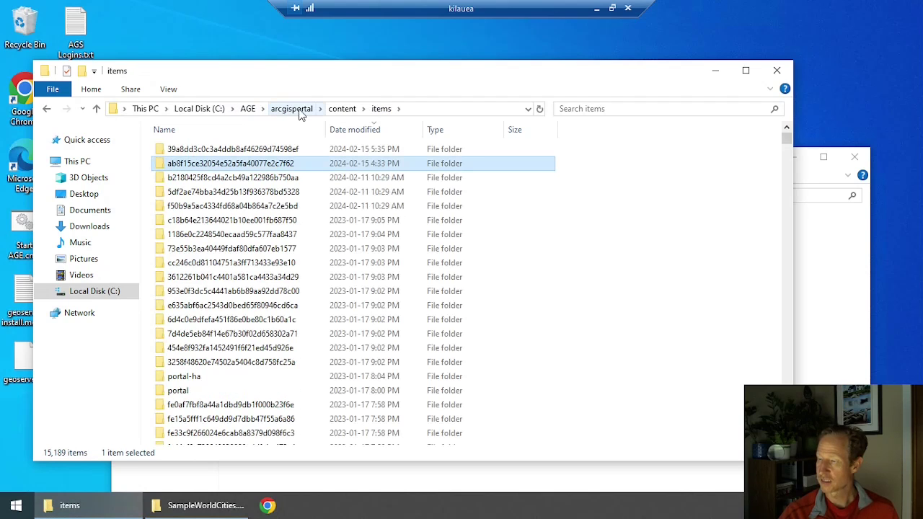
double_click(266, 161)
right_click(220, 165)
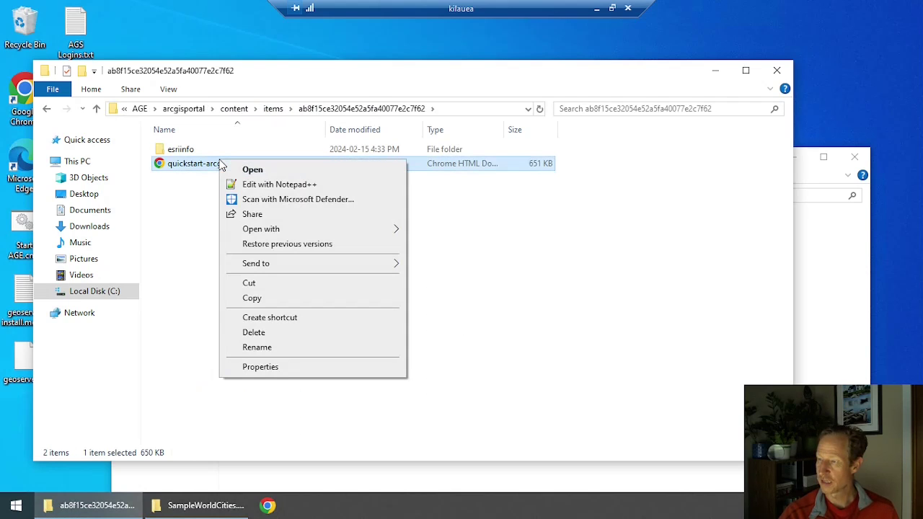
left_click(261, 366)
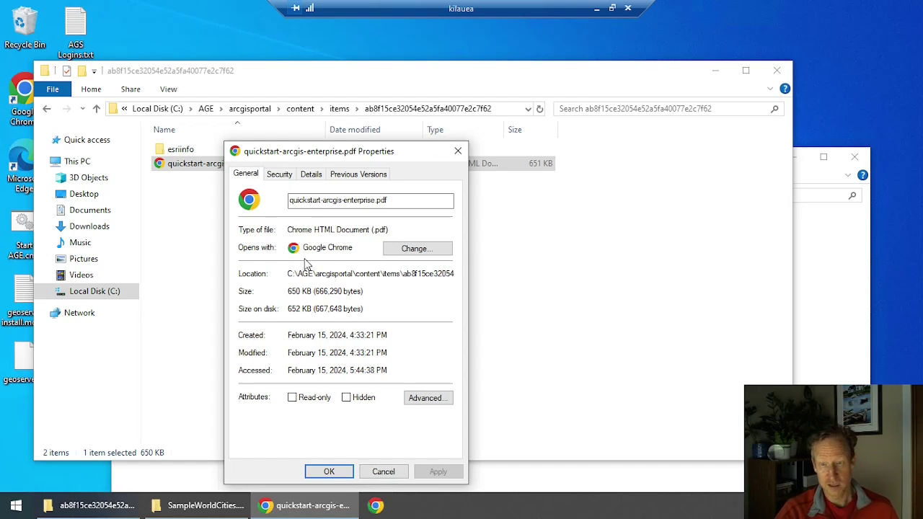
left_click(458, 153)
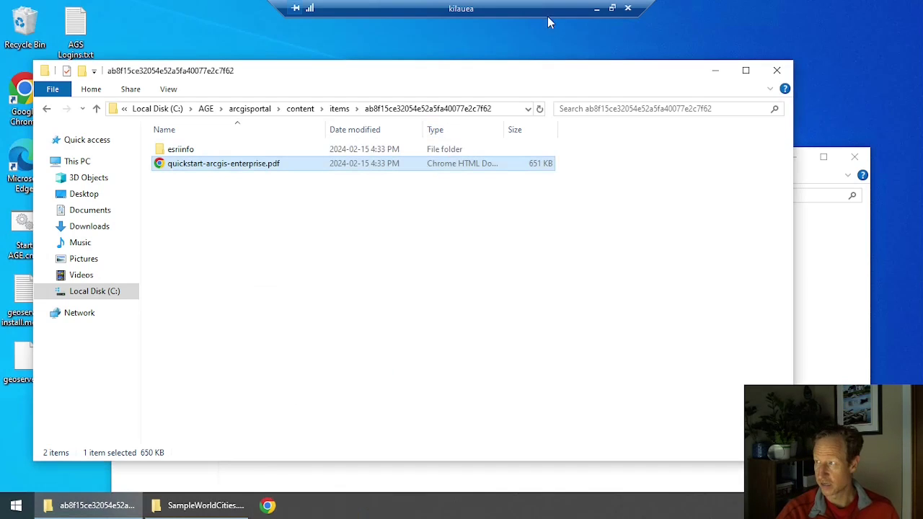
- Back in the portal, open the item's PDF to examine its data URL, and view the item's update options without replacing the file
left_click(596, 9)
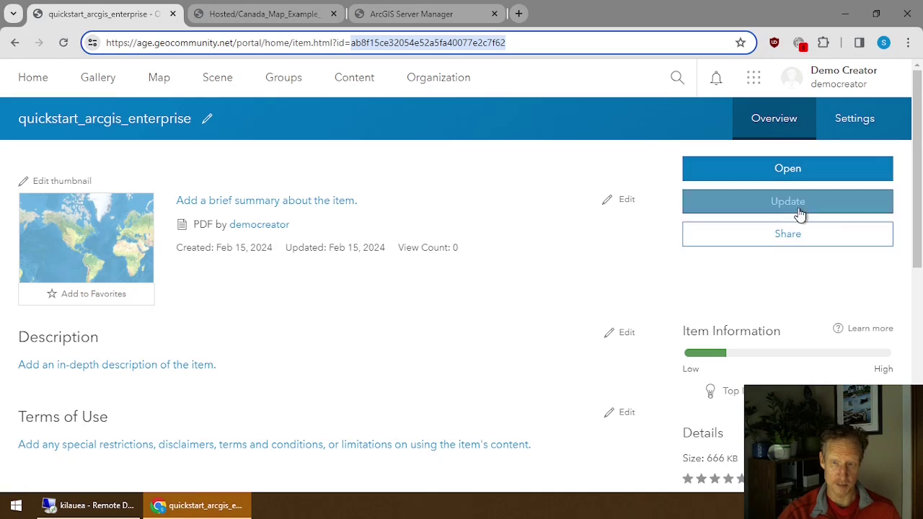
left_click(786, 169)
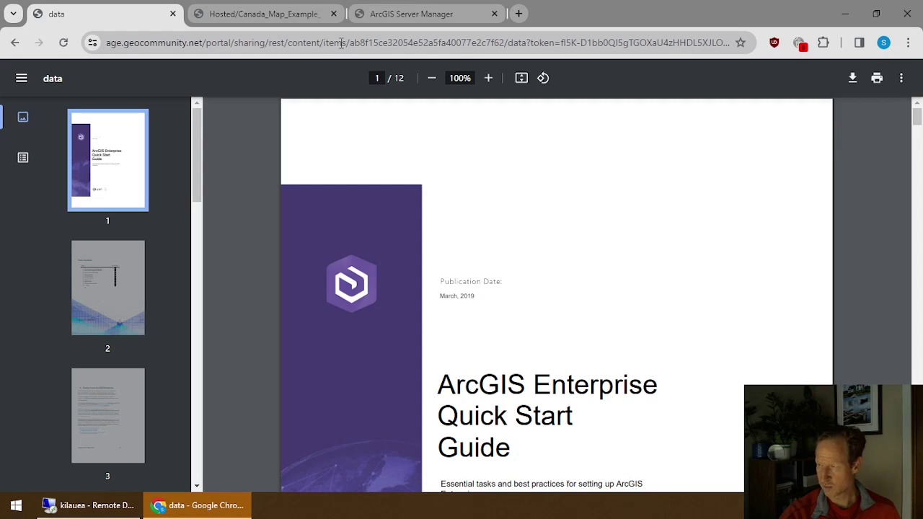
double_click(513, 43)
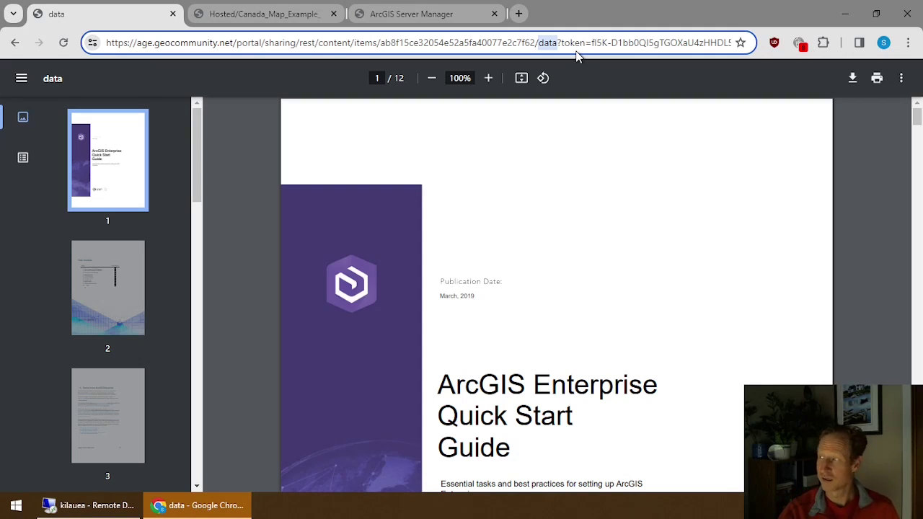
left_click(17, 43)
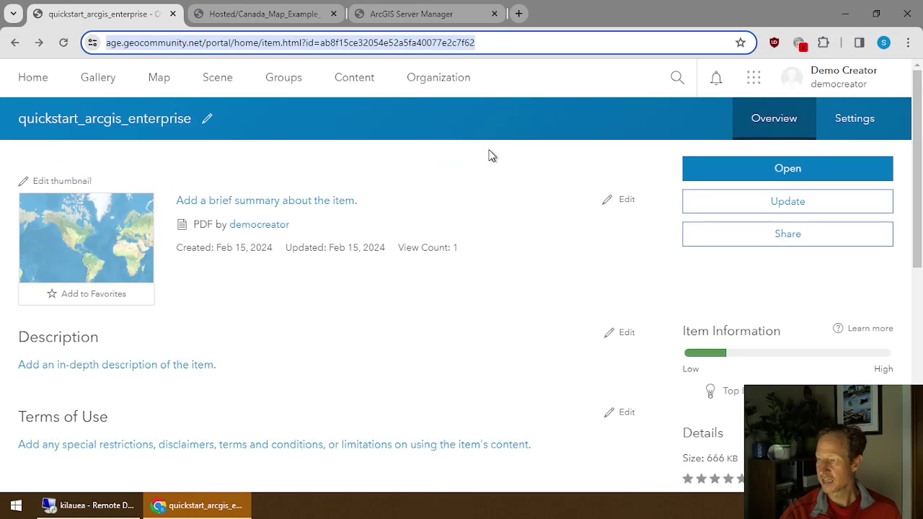
left_click(788, 202)
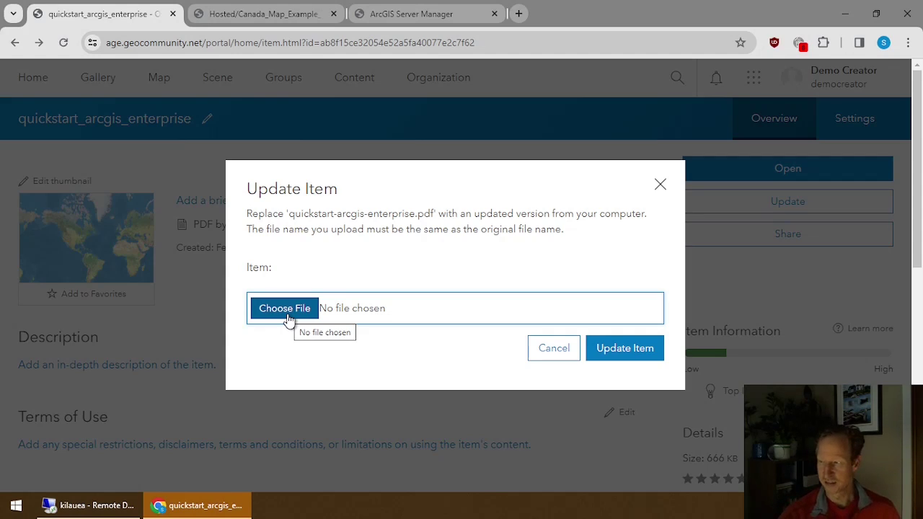
left_click(539, 351)
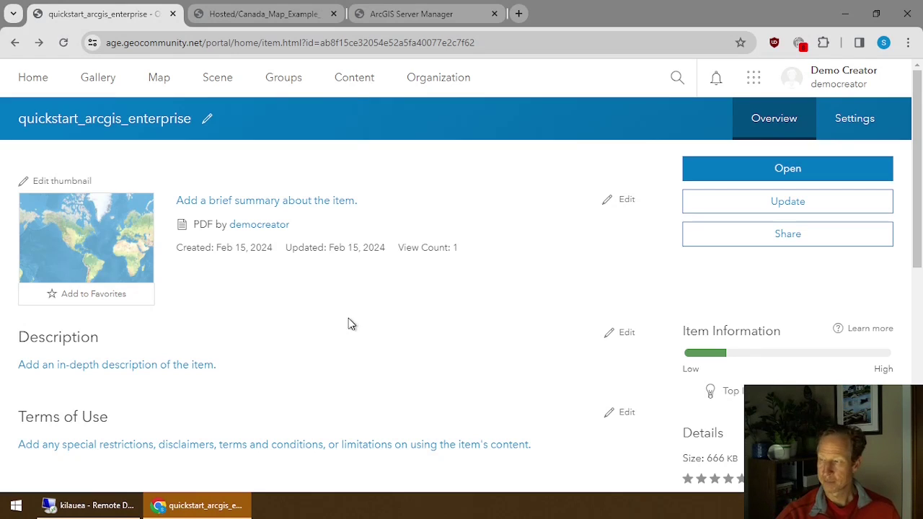
- Start adding a new item from My Content and review the available item types and source options
left_click(352, 79)
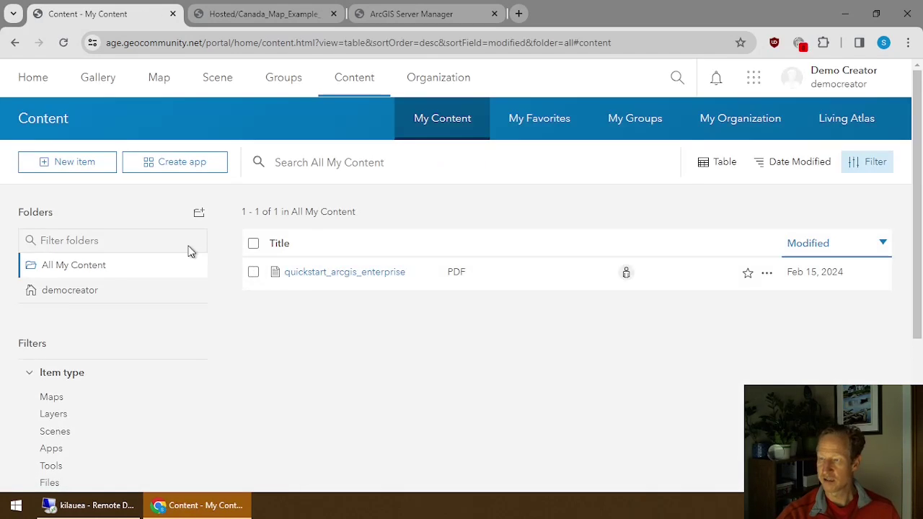
left_click(76, 163)
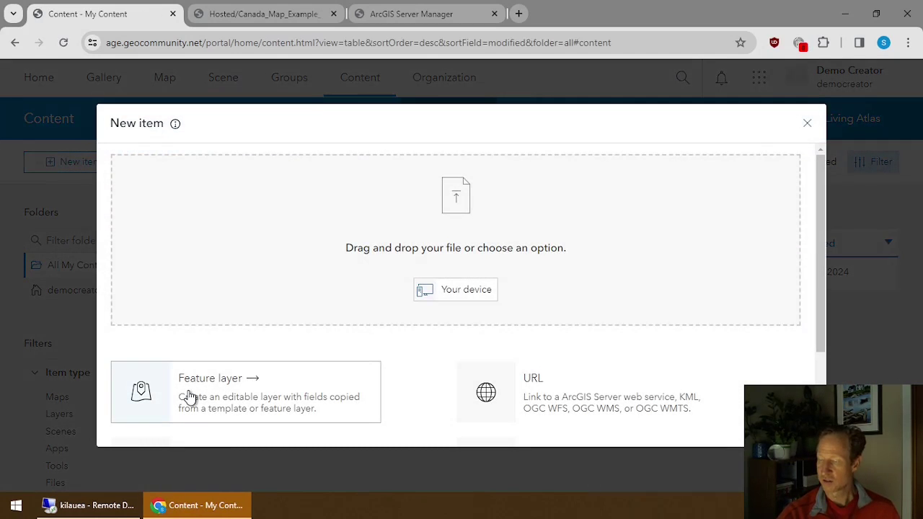
scroll(189, 396, "down", 2)
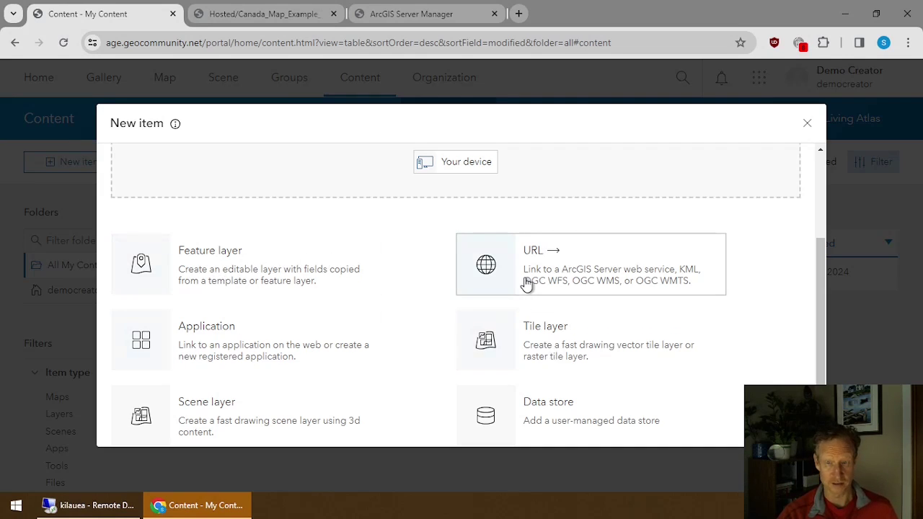
scroll(295, 269, "up", 2)
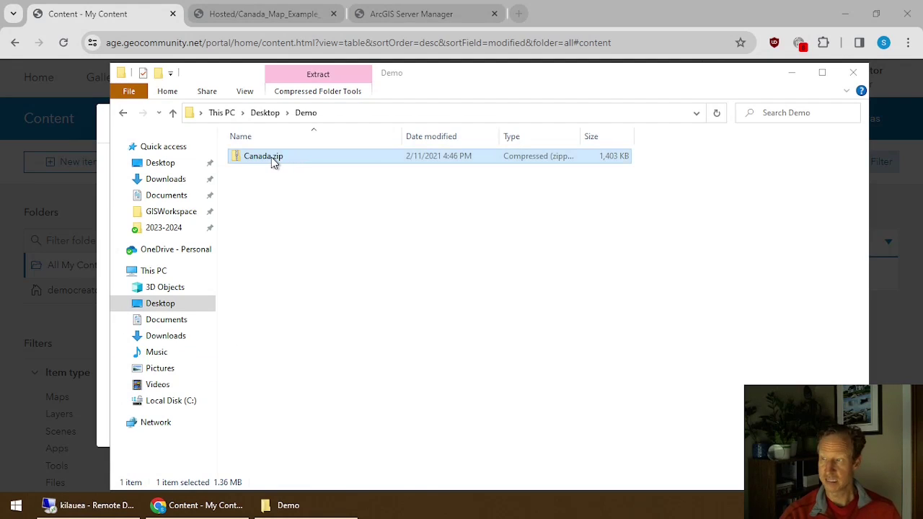
- Open Canada.zip from the Demo folder with File Explorer, examine the shapefile components inside, and close the archive
double_click(273, 160)
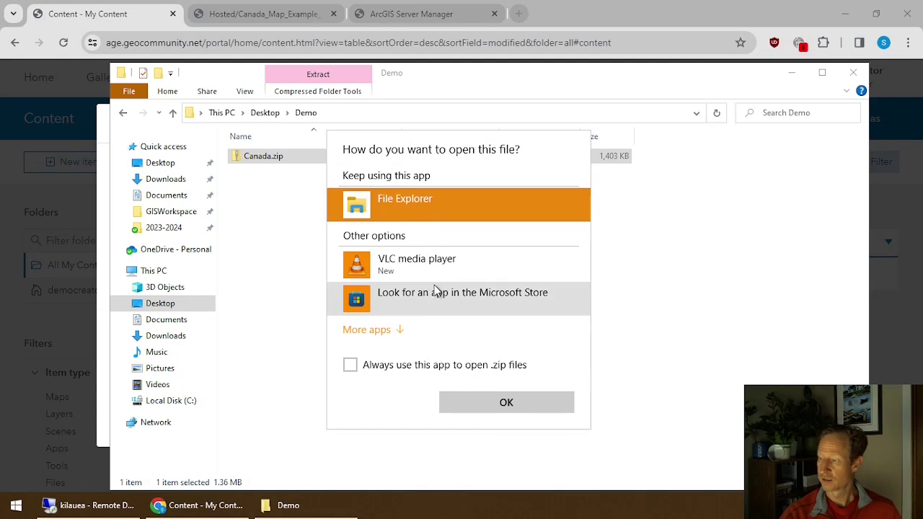
left_click(500, 403)
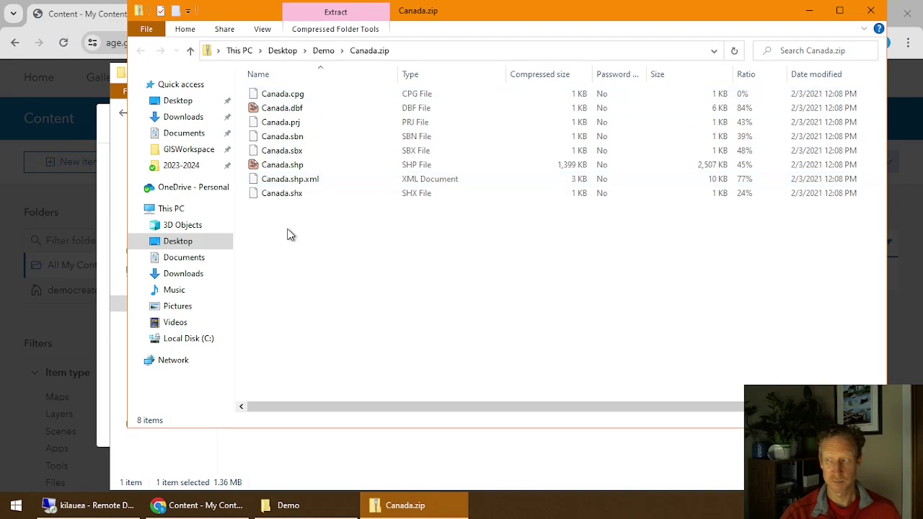
left_click(871, 11)
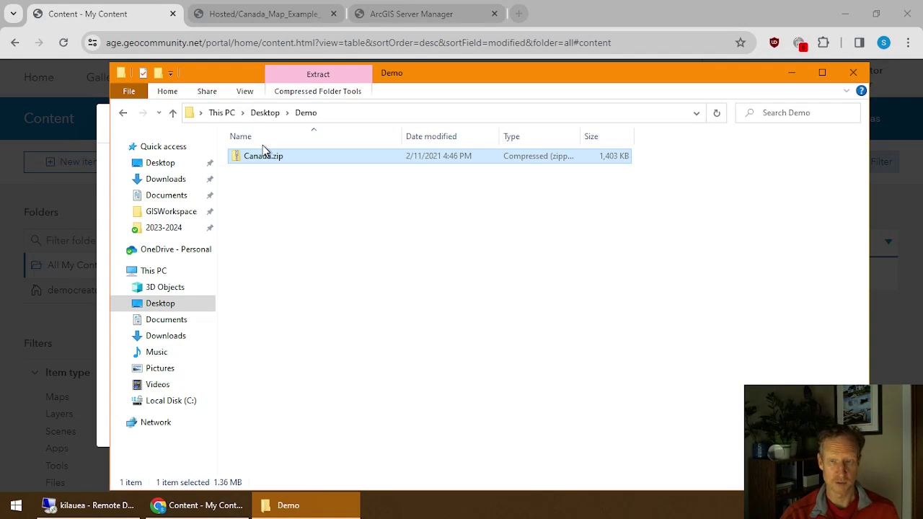
- Reposition the Demo folder window to expose the portal and supply Canada.zip as the file for the new item
left_click_drag(426, 76, 396, 116)
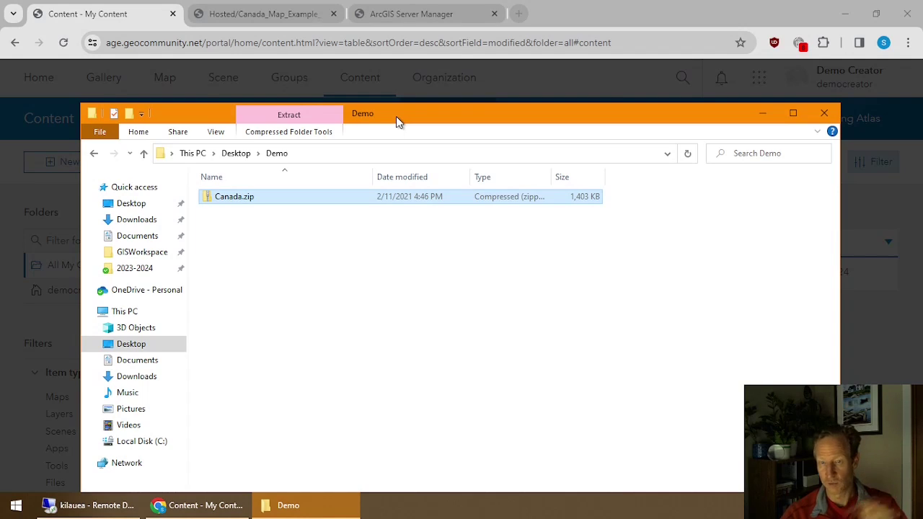
left_click_drag(396, 116, 359, 314)
left_click_drag(193, 395, 353, 243)
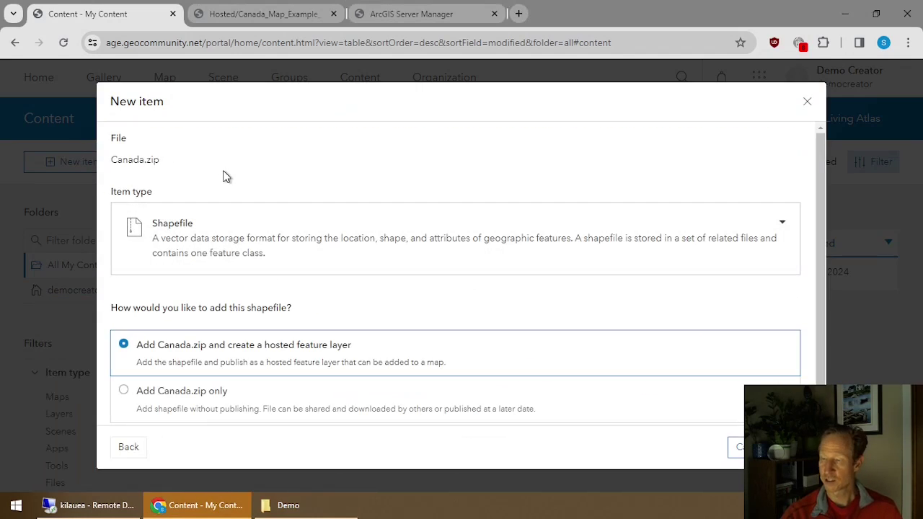
- Review the available item types, keep Shapefile for Canada.zip, and proceed with the option to create a hosted feature layer
left_click(353, 245)
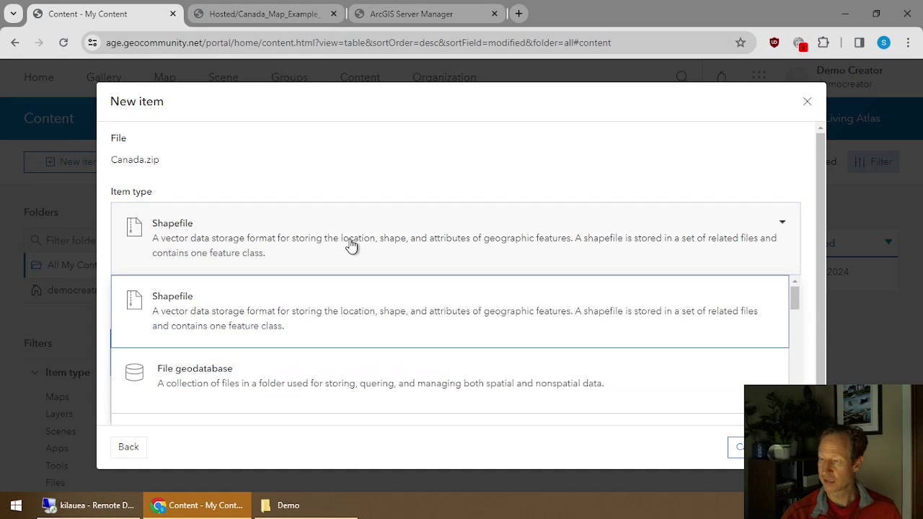
scroll(266, 388, "down", 10)
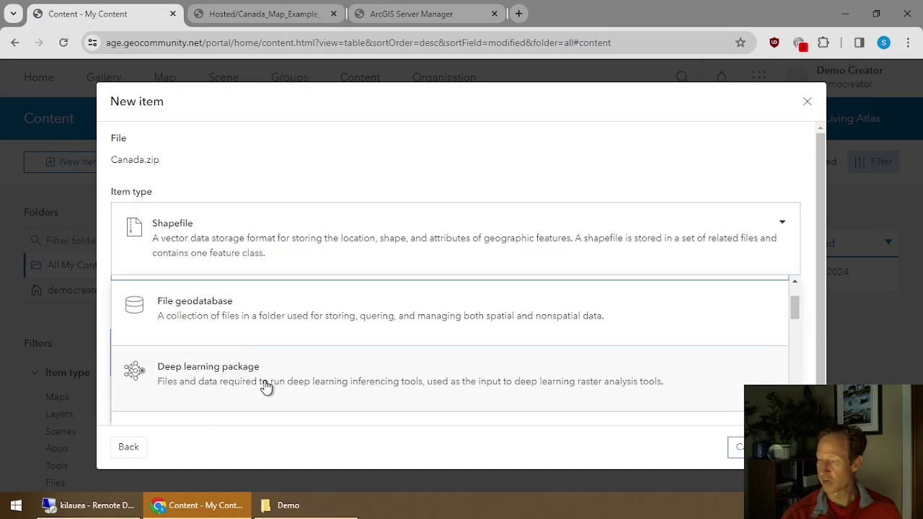
scroll(266, 387, "up", 10)
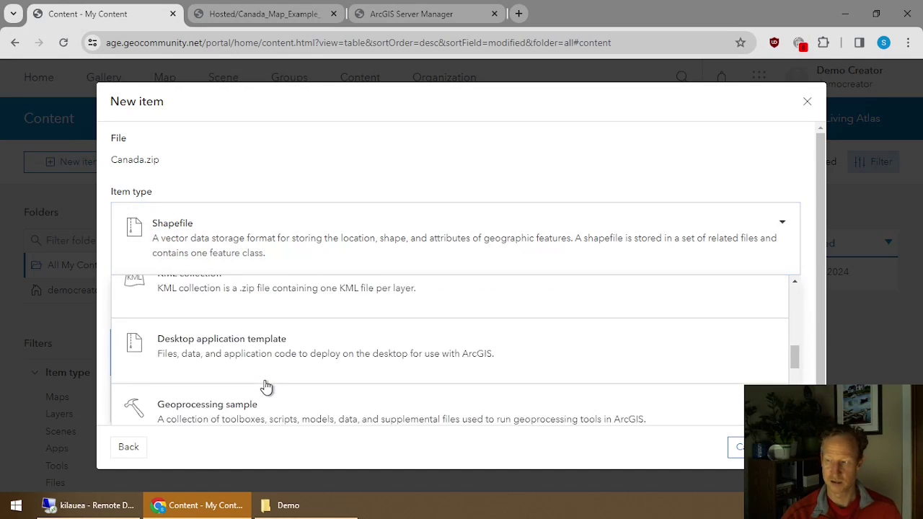
left_click(230, 296)
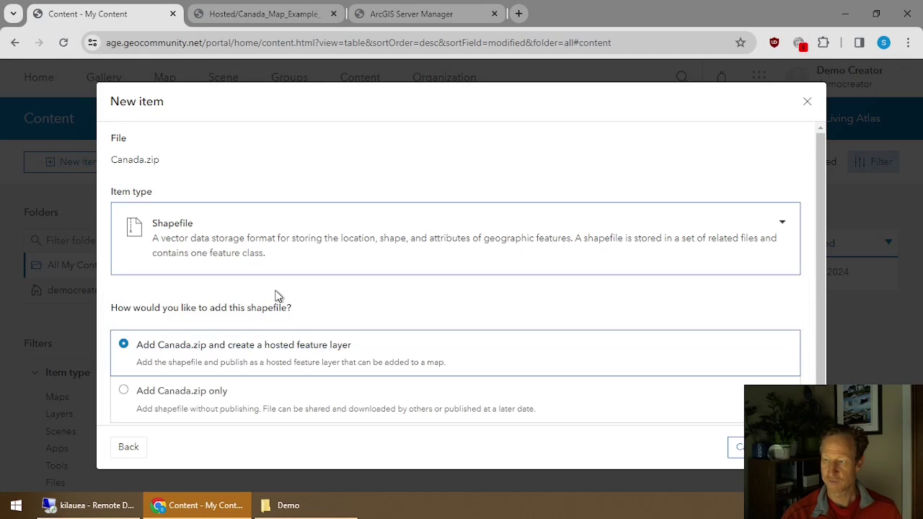
scroll(243, 305, "down", 1)
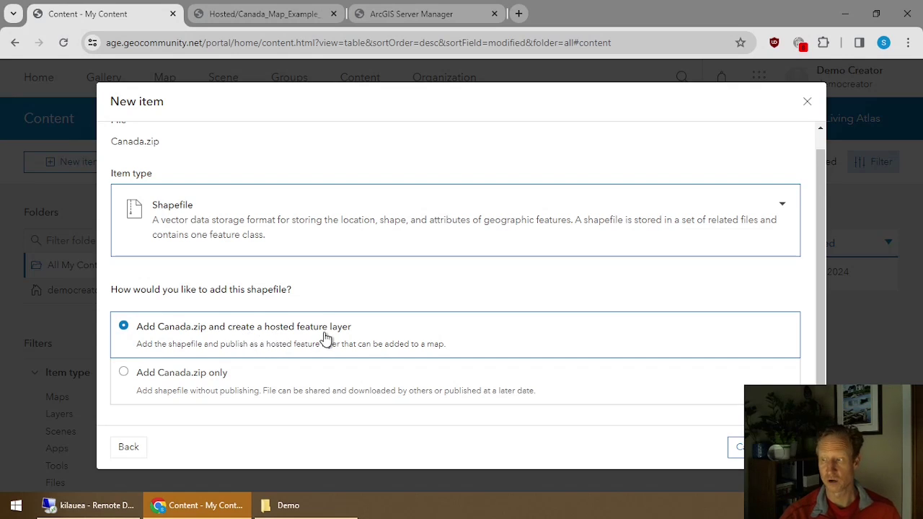
left_click(738, 447)
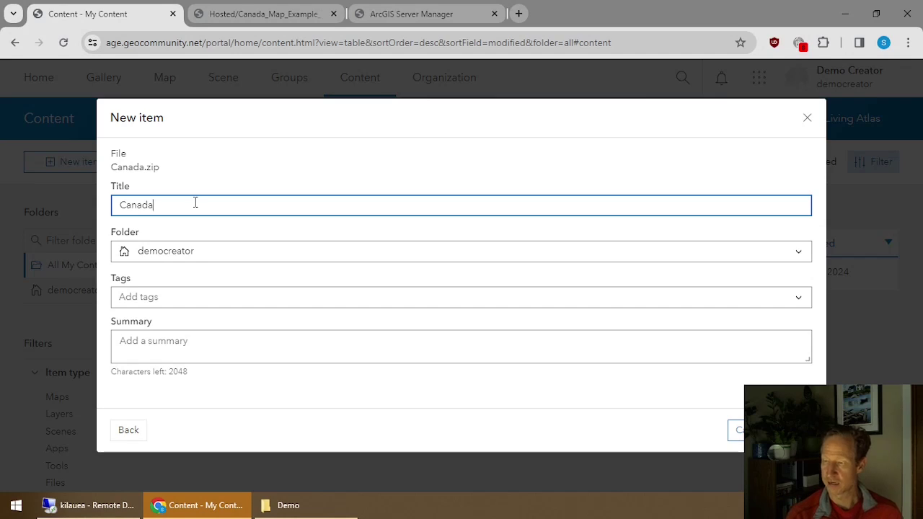
- Title the item Canada Video Demo, place it in a new folder called FolderName, and create the hosted feature layer
type("De")
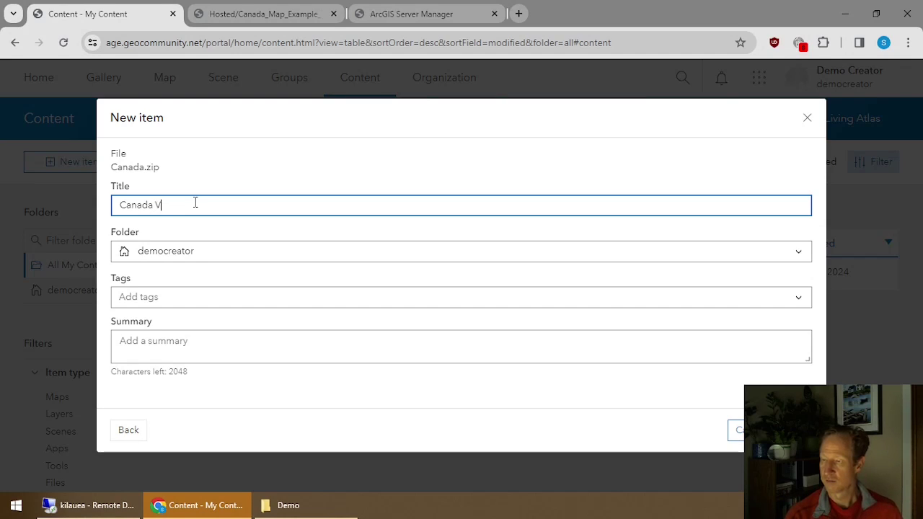
type("ideo Demo")
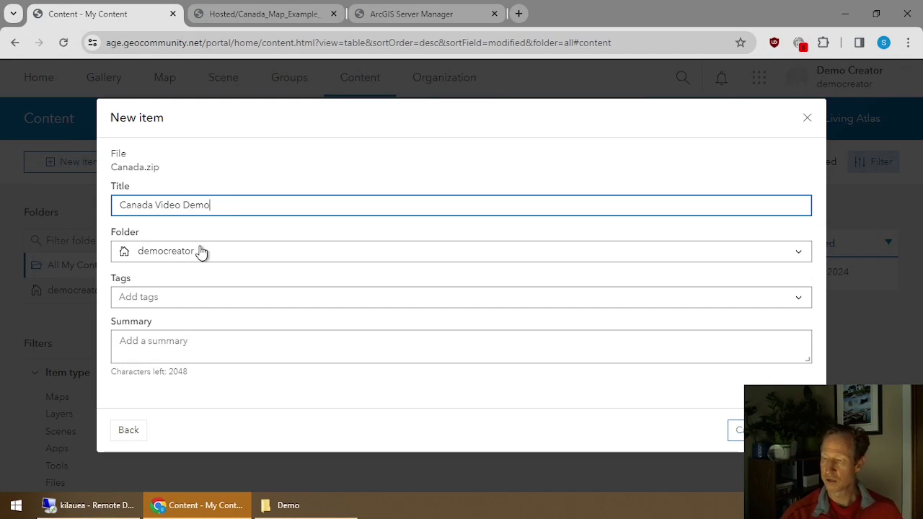
left_click(209, 251)
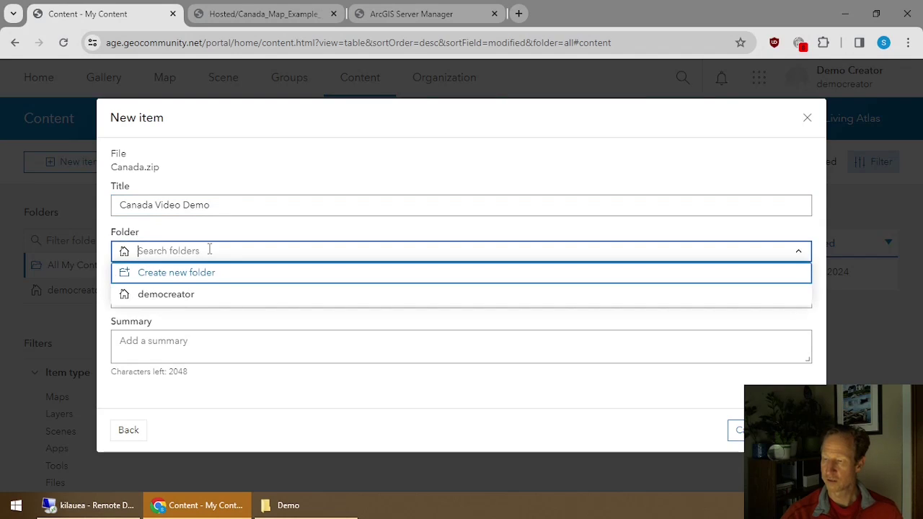
left_click(196, 274)
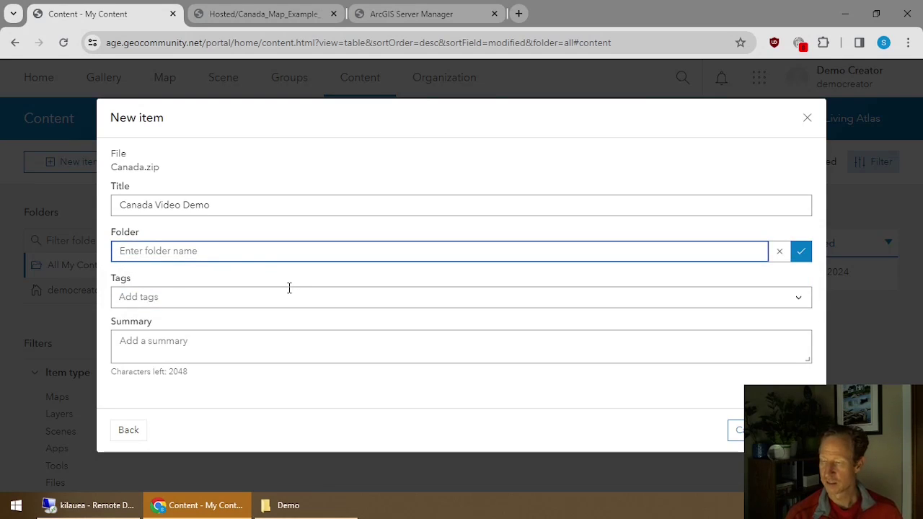
type("FolderName")
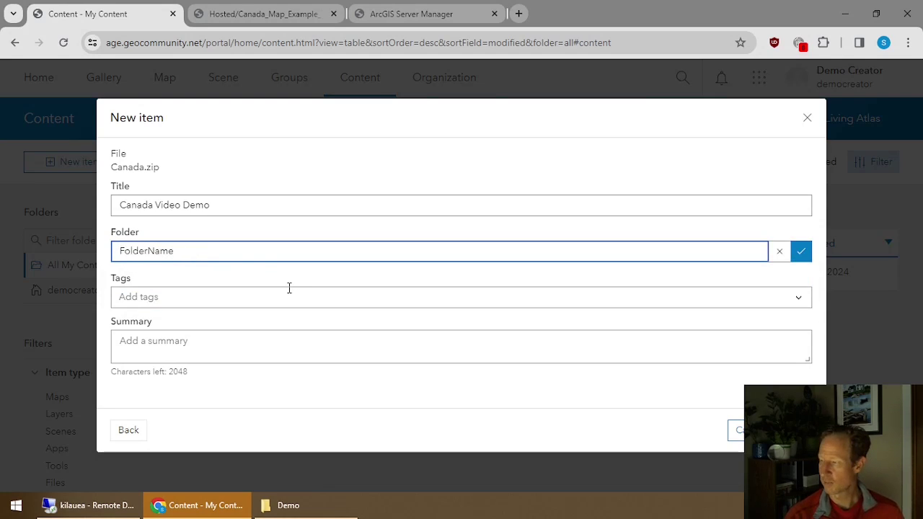
left_click(800, 252)
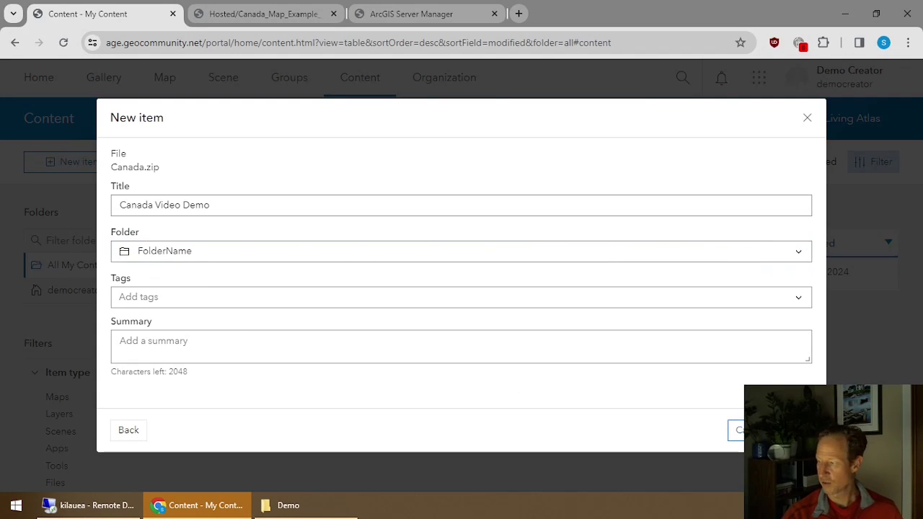
left_click(735, 430)
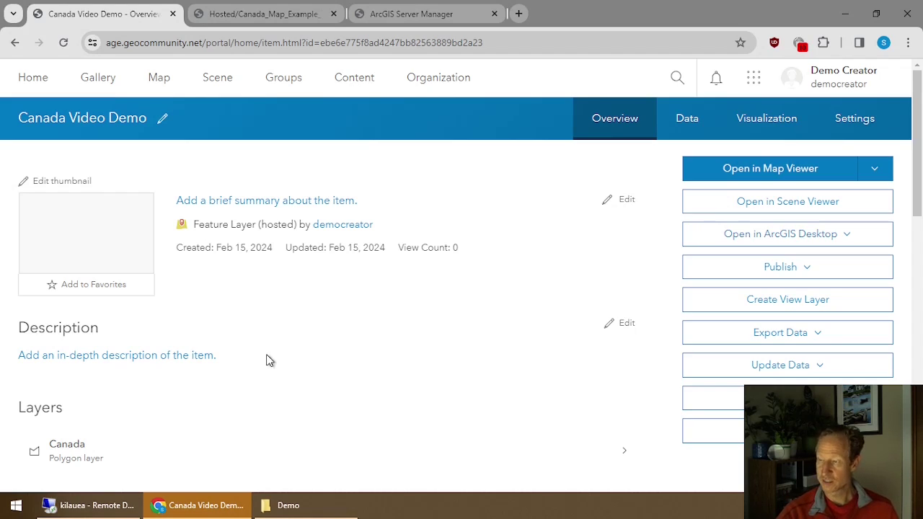
- View the new item's service URL, examine its Canada layer in the REST directory, and return to the Canada_Video_Demo FeatureServer page
scroll(298, 326, "down", 5)
scroll(300, 329, "down", 5)
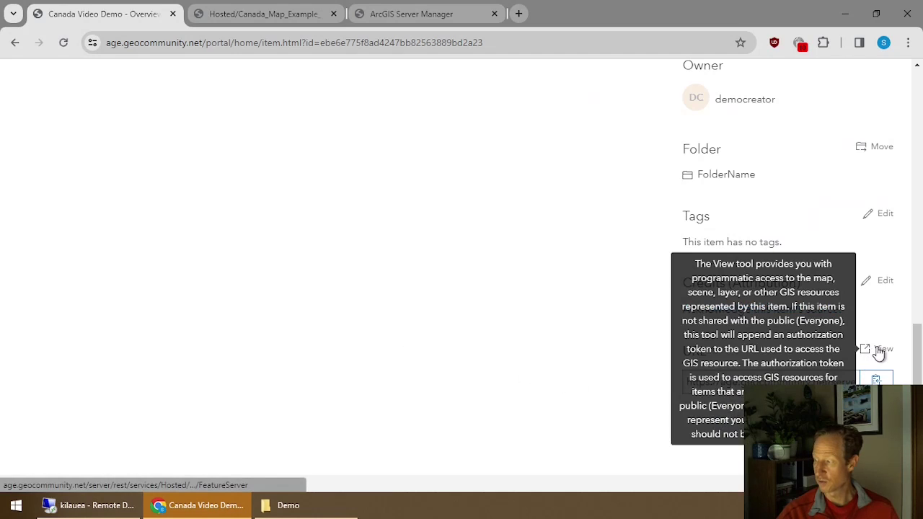
left_click(877, 351)
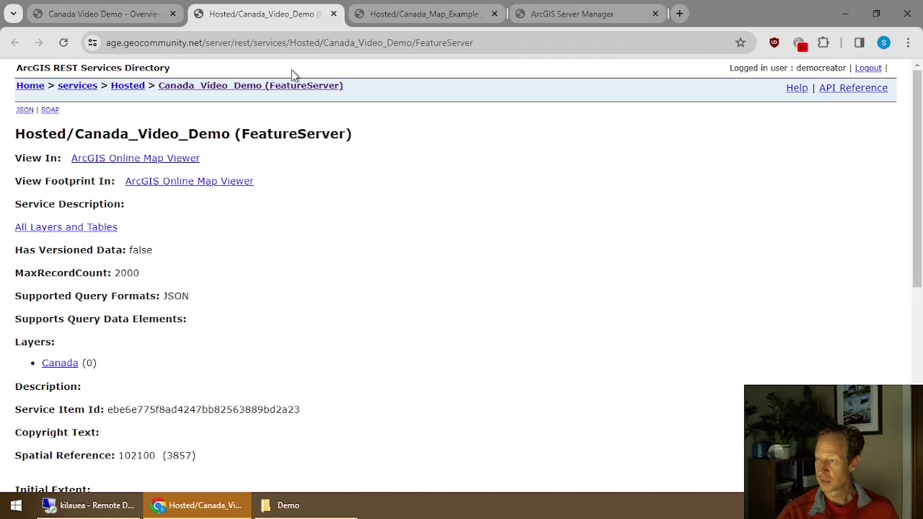
left_click(61, 365)
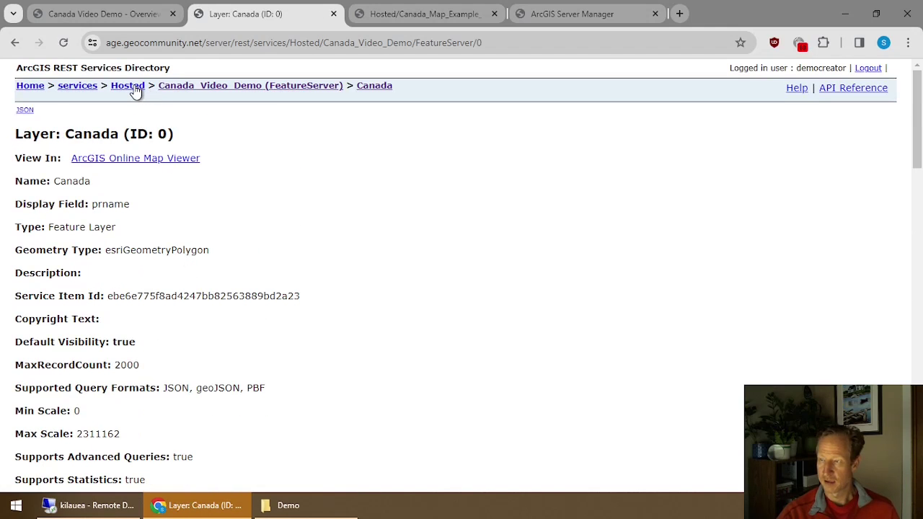
left_click(318, 89)
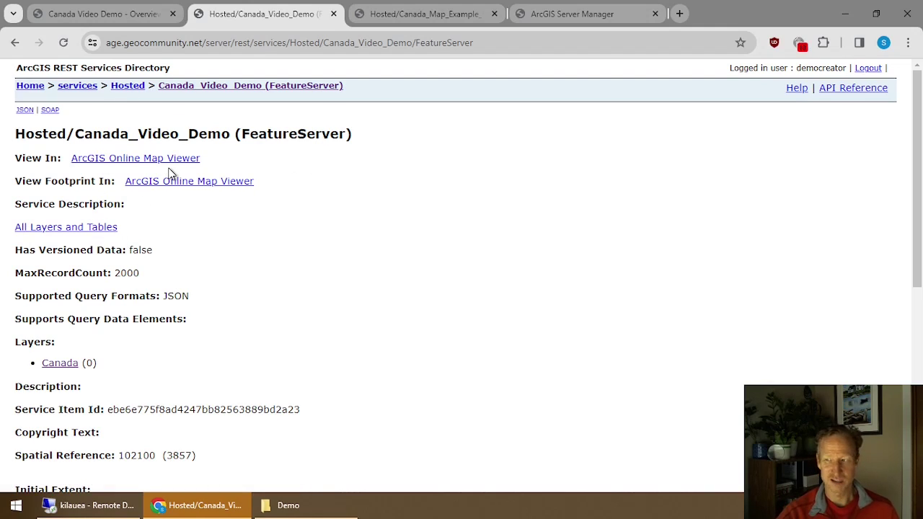
double_click(284, 134)
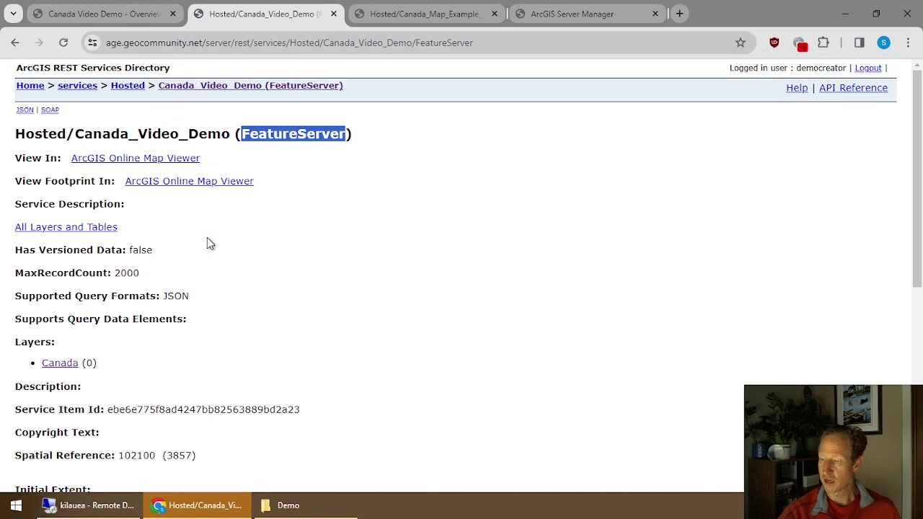
- Copy the item ID from the Canada Video Demo item page's address and switch to the kilauea remote desktop
mouse_move(298, 512)
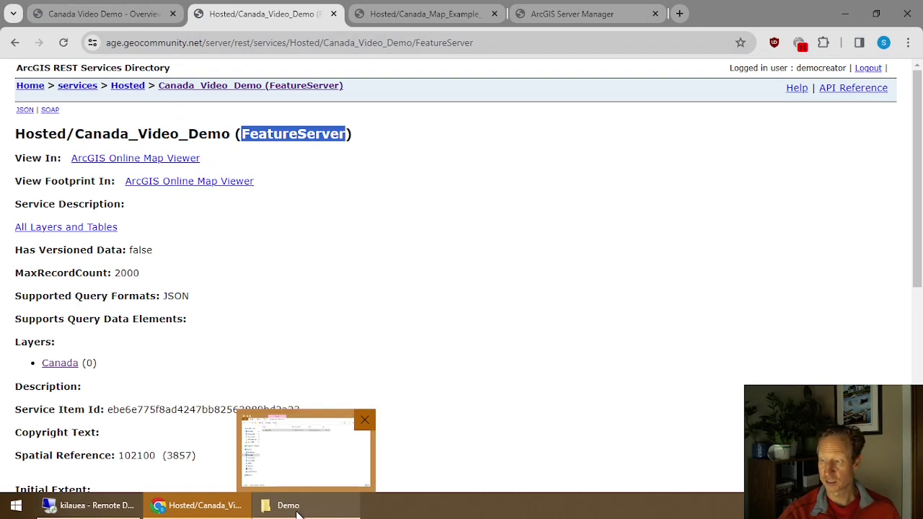
left_click(99, 17)
double_click(382, 44)
key("ctrl+c")
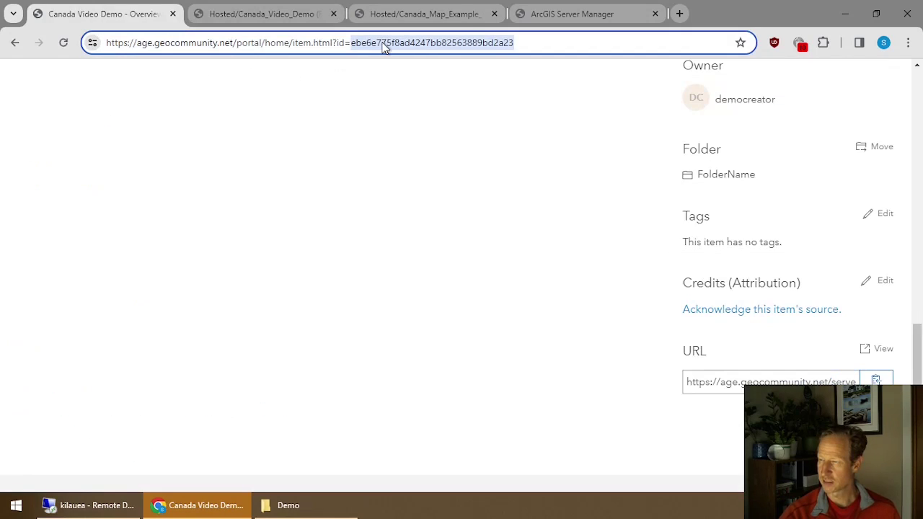
scroll(572, 253, "up", 10)
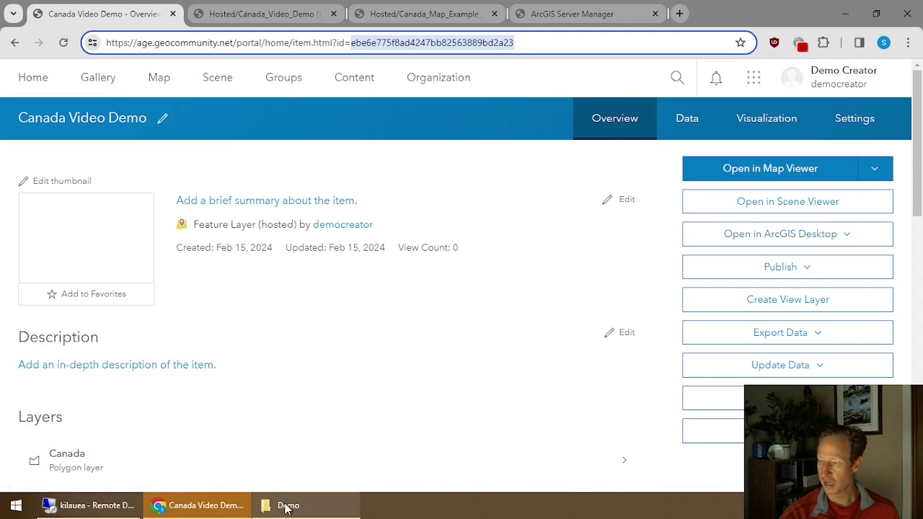
mouse_move(118, 509)
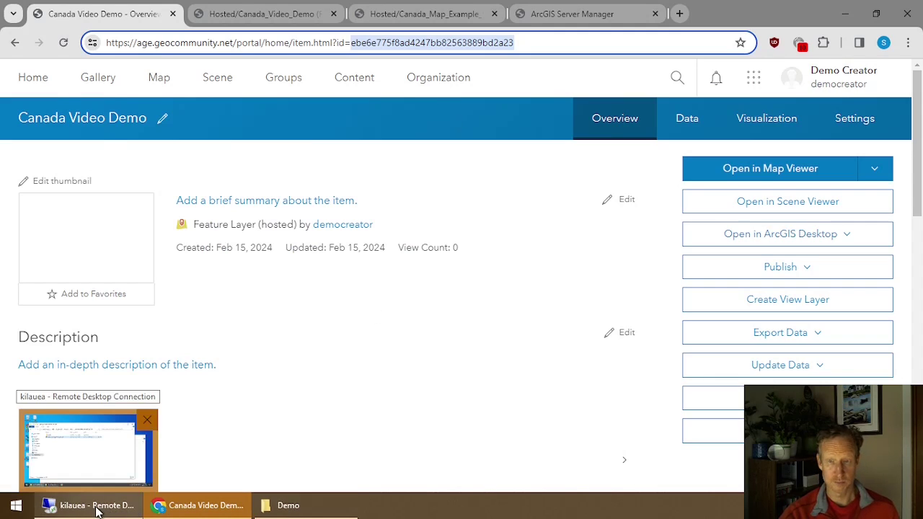
left_click(142, 425)
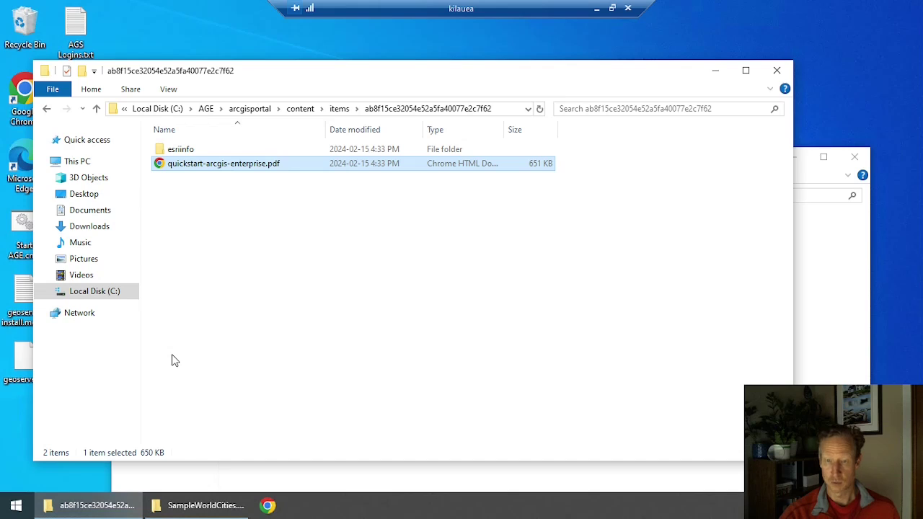
- Open the folder matching the copied item ID under C:\AGE\arcgisportal\content\items and look inside its esriinfo subfolder
left_click(510, 109)
left_click_drag(450, 108, 250, 109)
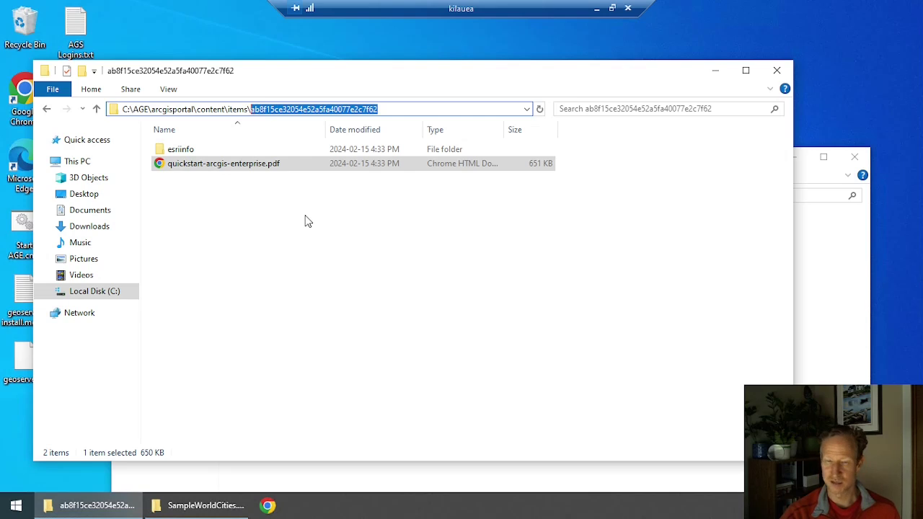
key("ctrl+v")
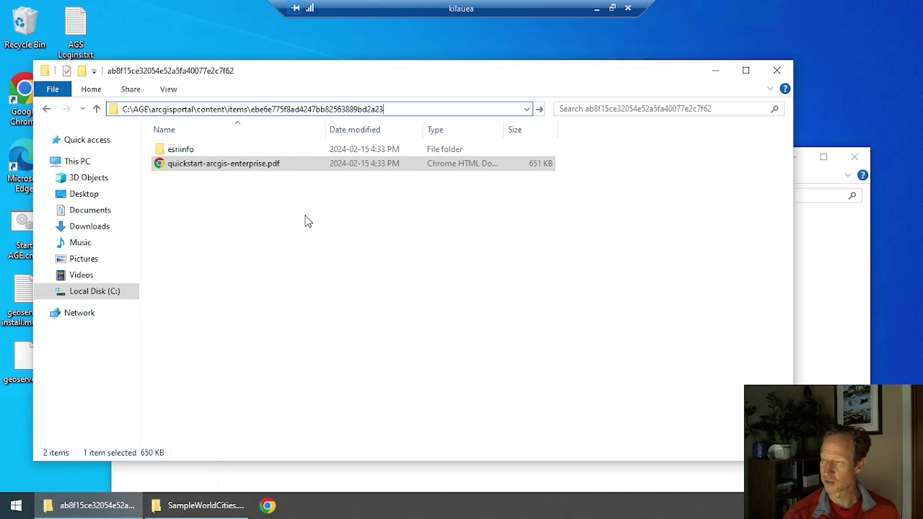
key("Return")
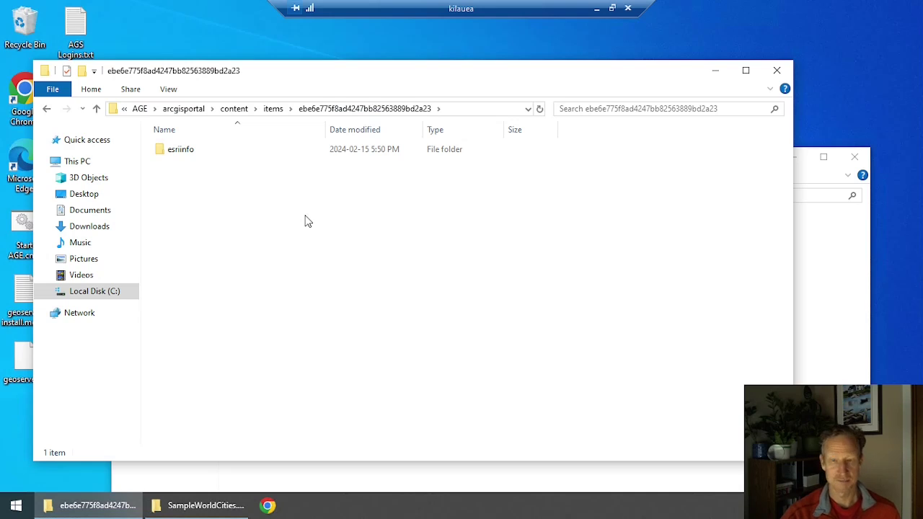
double_click(193, 151)
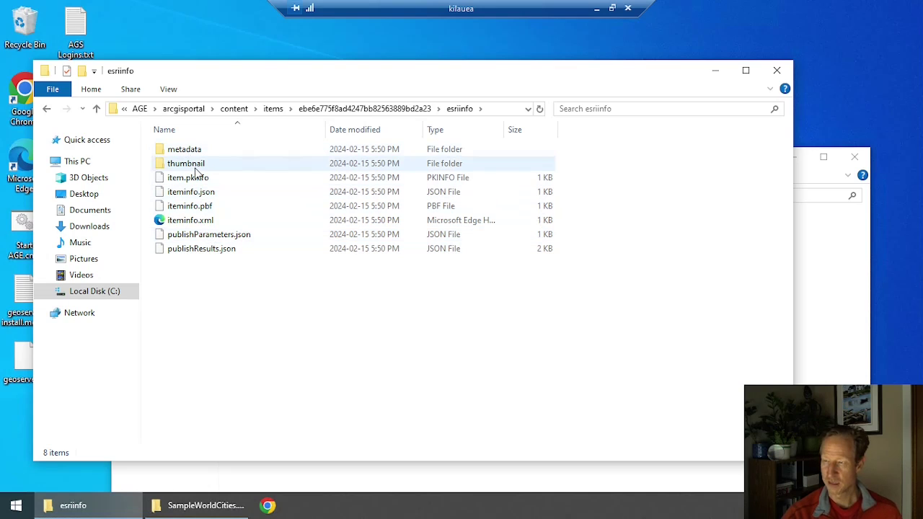
left_click(596, 8)
mouse_move(105, 252)
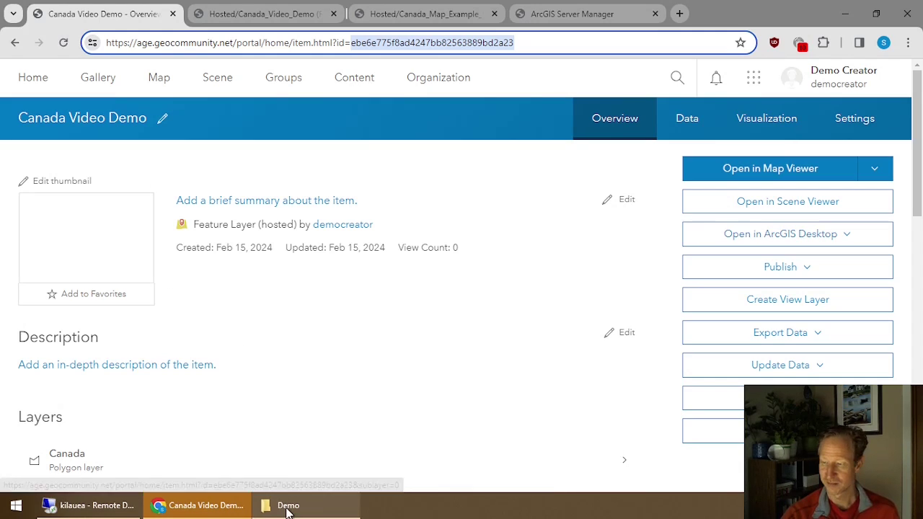
left_click(81, 505)
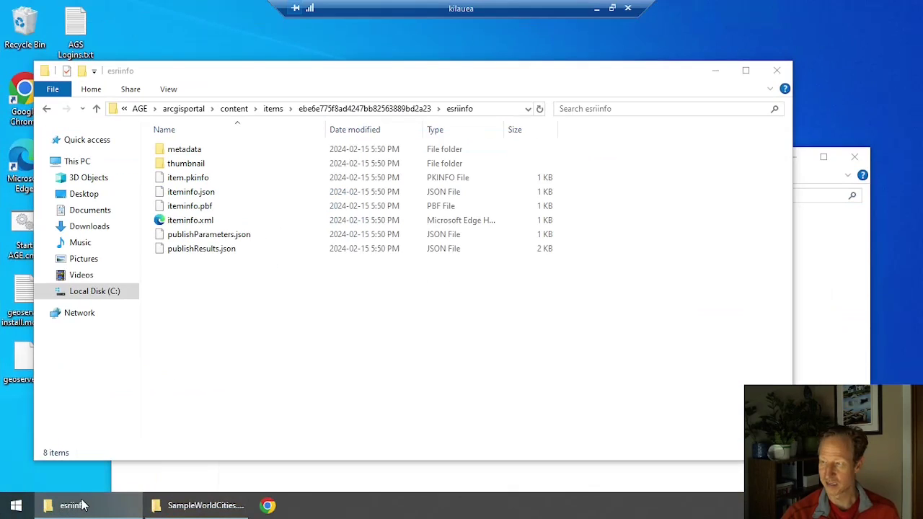
- Open metadata.xml from the metadata folder in Notepad++, examine its contents, and close the file
double_click(193, 152)
left_click(206, 153)
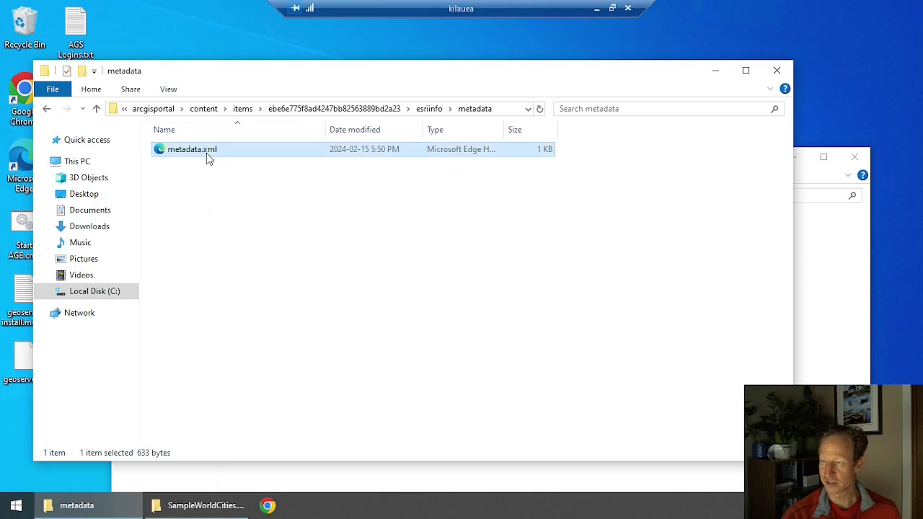
right_click(206, 152)
left_click(226, 192)
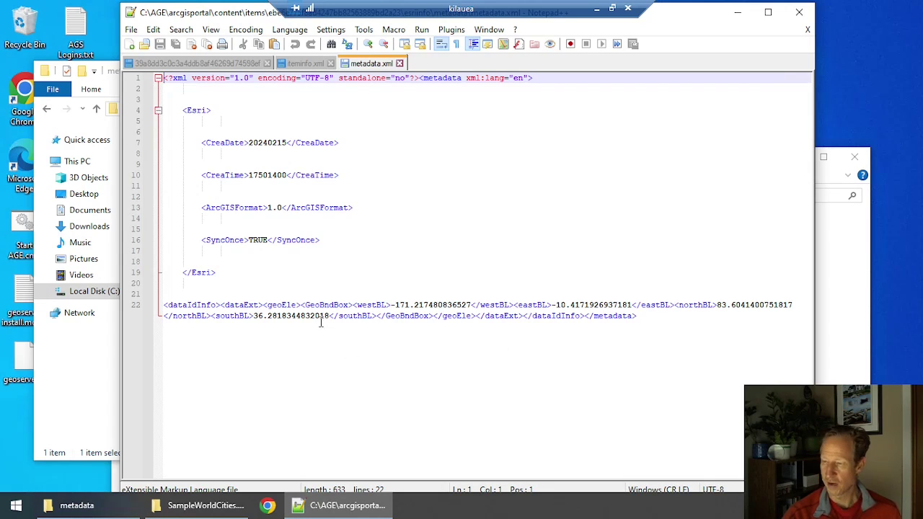
left_click(399, 63)
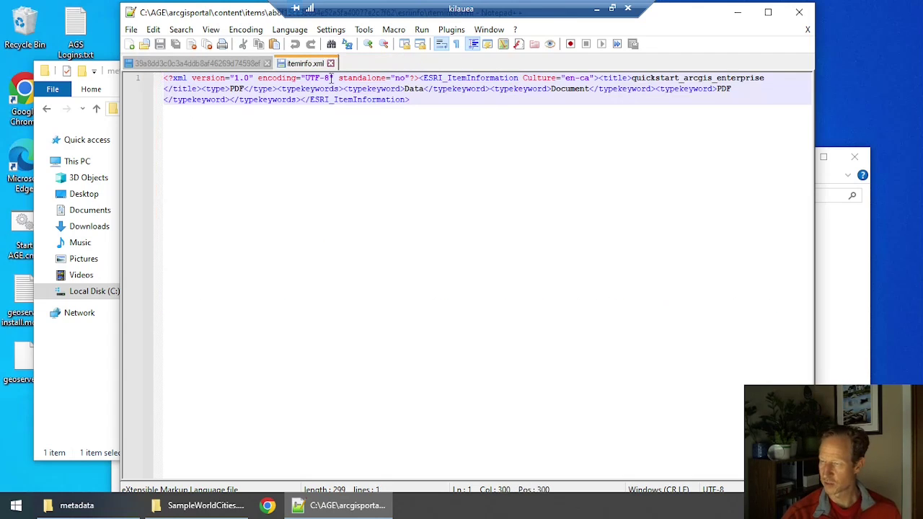
- Go back to the esriinfo folder in File Explorer, check the contents of the thumbnail folder, and return to esriinfo
left_click(111, 97)
left_click(426, 108)
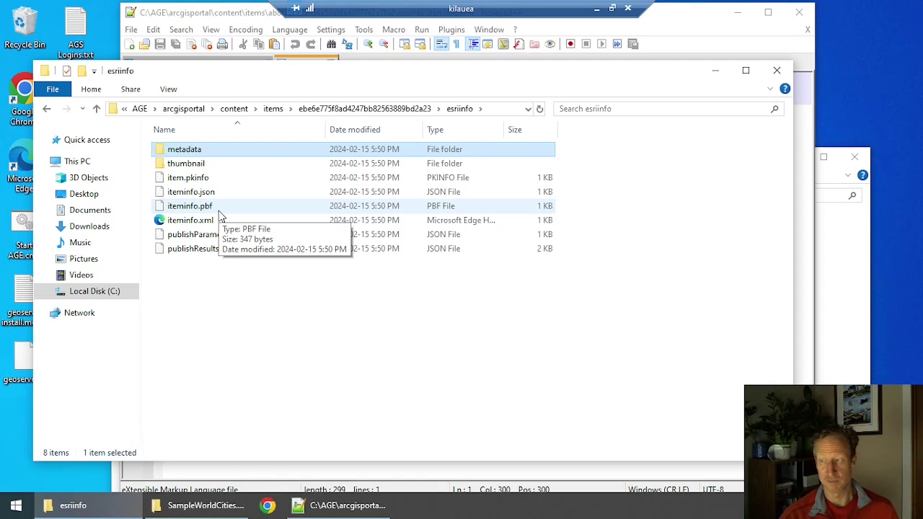
left_click(206, 165)
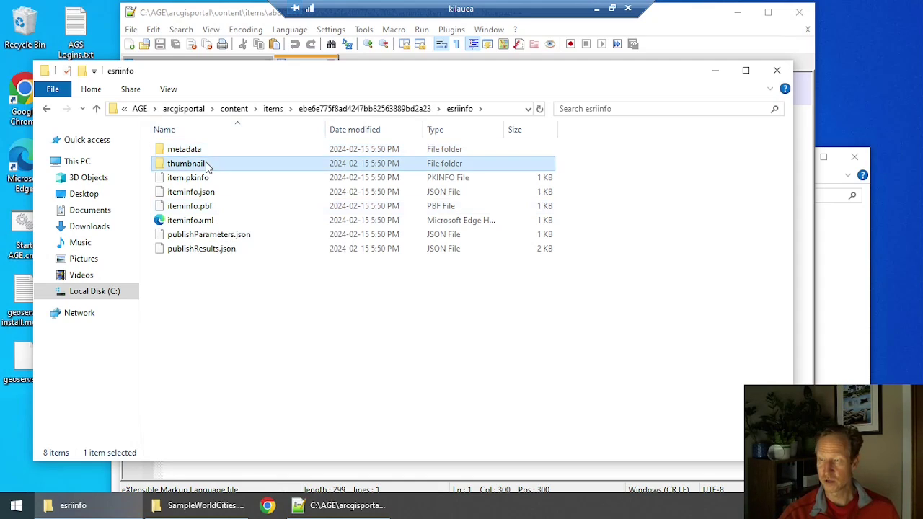
double_click(207, 164)
left_click(373, 109)
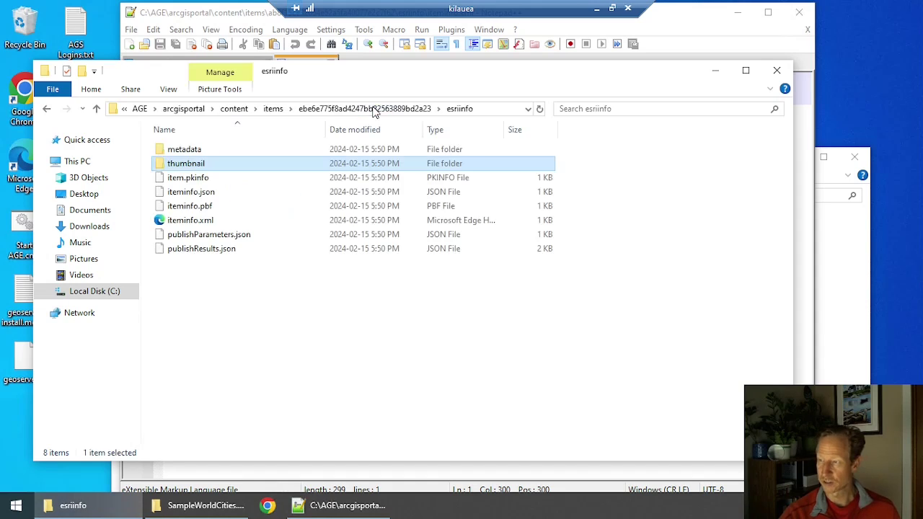
- Open the folder ebe6e775f8ad4247bb82563889bd2a23 under C:\AGE\arcgisportal\content\items to view what it holds besides esriinfo
left_click(328, 109)
left_click(278, 109)
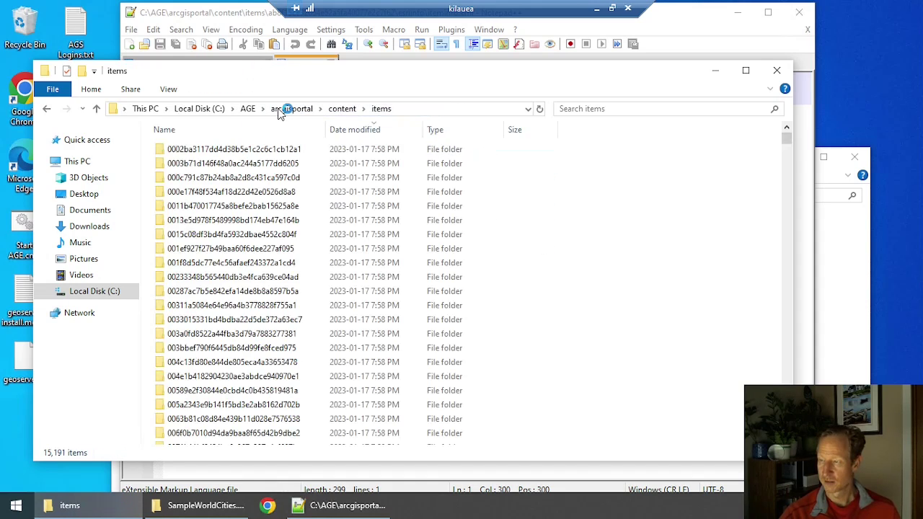
left_click(431, 109)
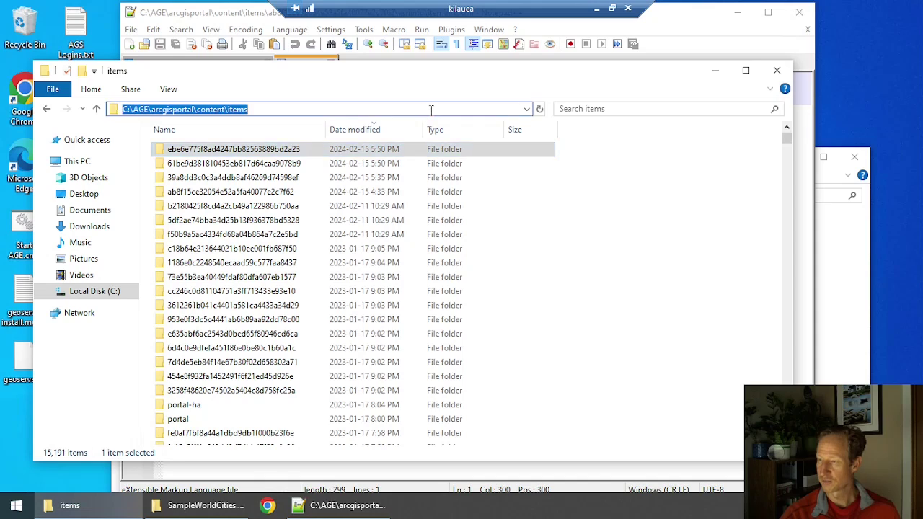
left_click(431, 109)
type("\\ebe6e775f8ad4247bb82563889bd2a23")
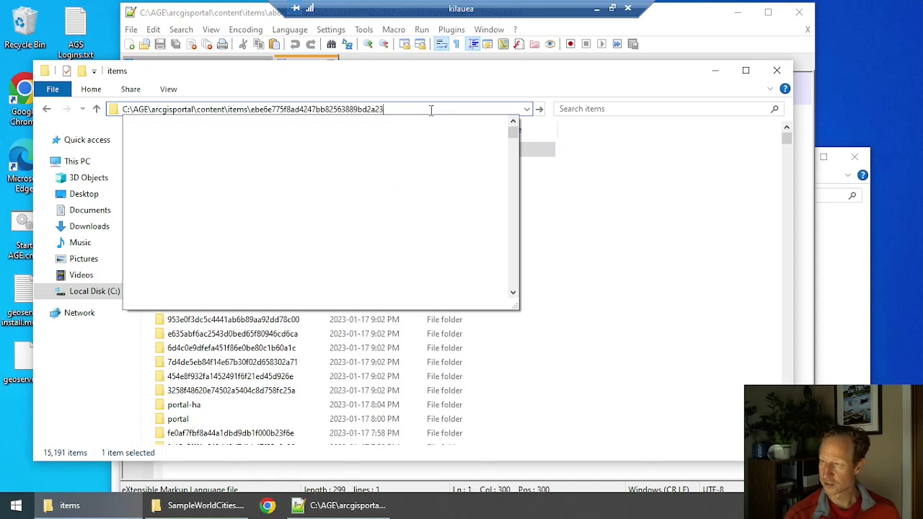
key("Return")
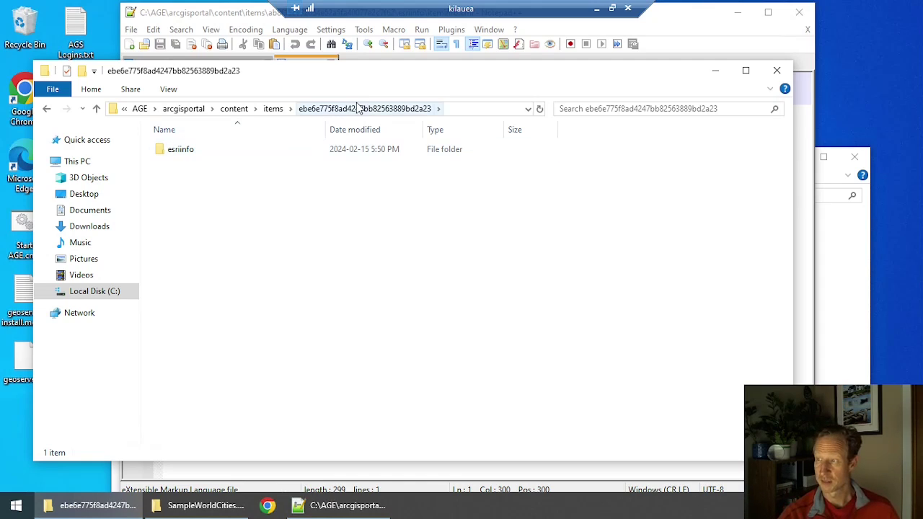
- Return to the portal in Chrome, open the Canada Video Demo shapefile's item details, and copy its item ID from the address
left_click(595, 12)
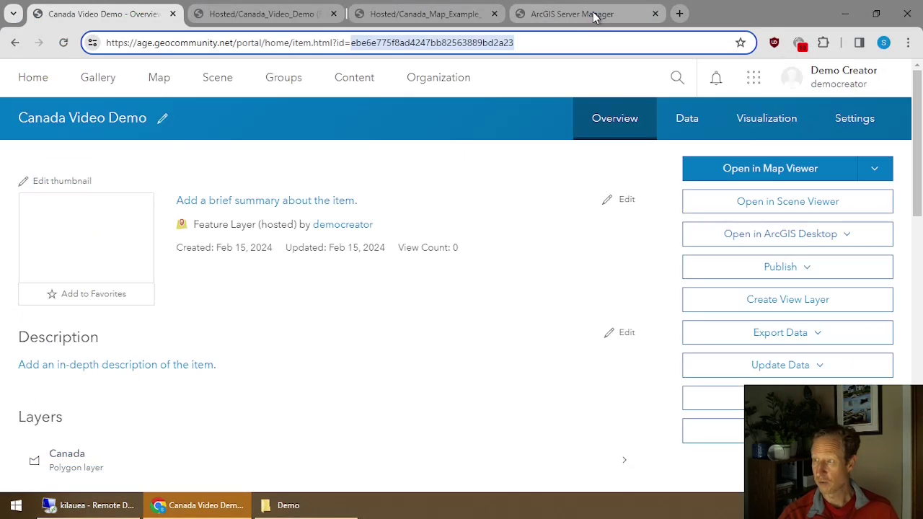
left_click(362, 79)
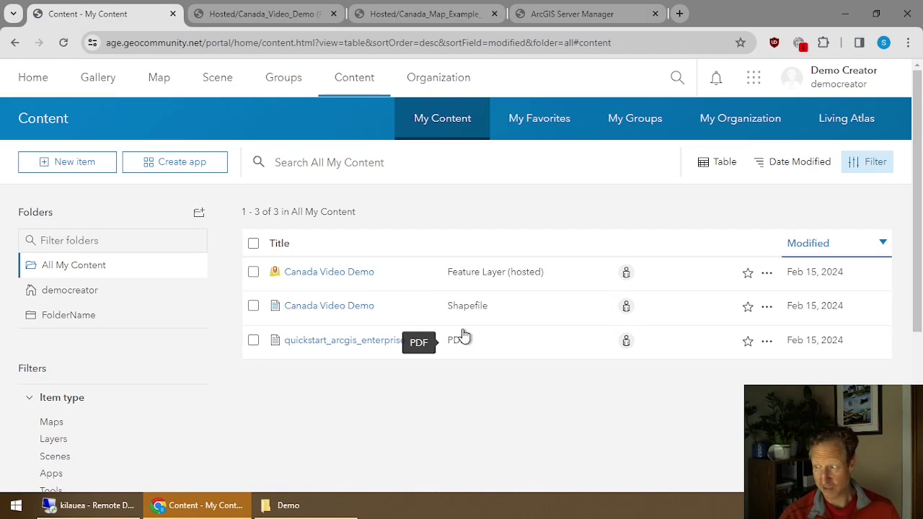
left_click(768, 308)
left_click(696, 329)
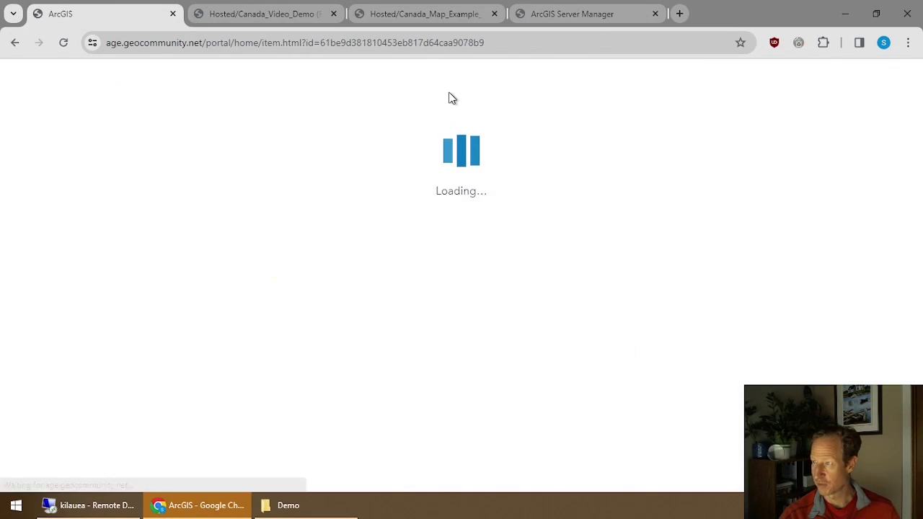
double_click(404, 45)
- Switch to the kilauea remote desktop, open the items folder 61be9d381810453eb817d64caa9078b9, and select Canada.zip
left_click(88, 505)
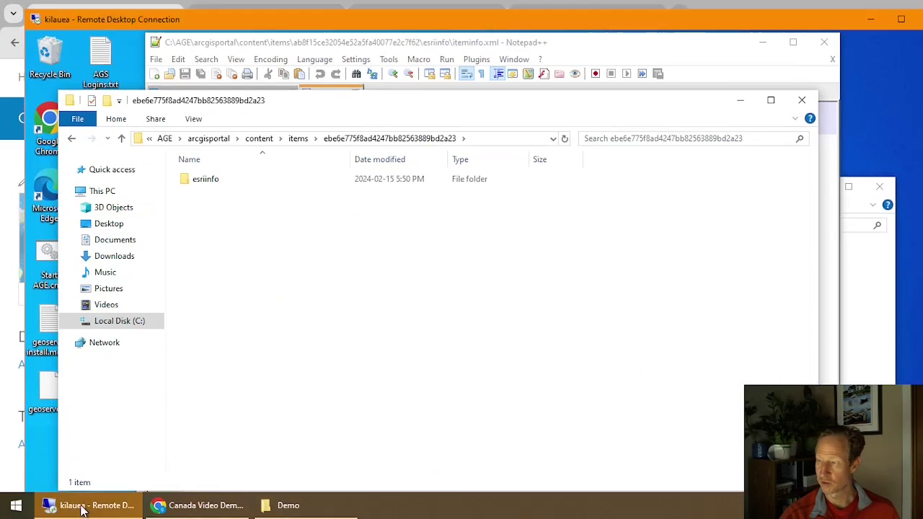
left_click(445, 109)
left_click(442, 108)
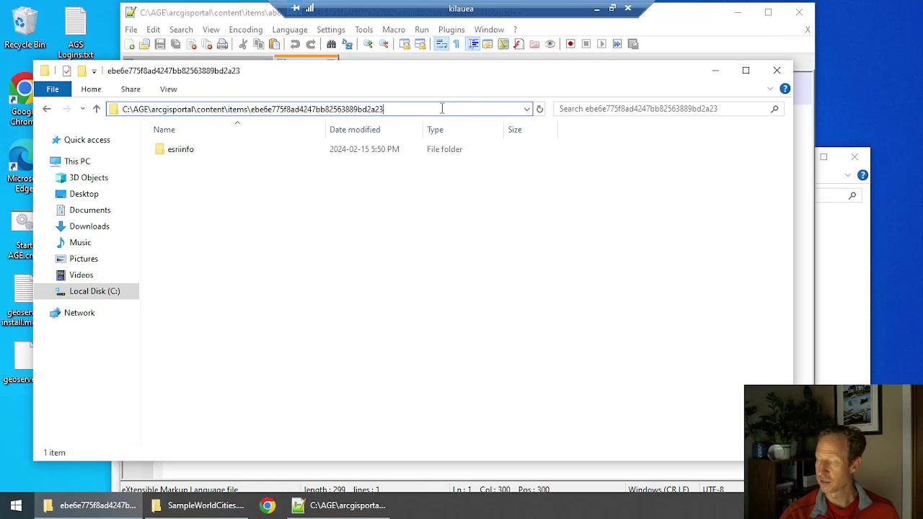
double_click(442, 109)
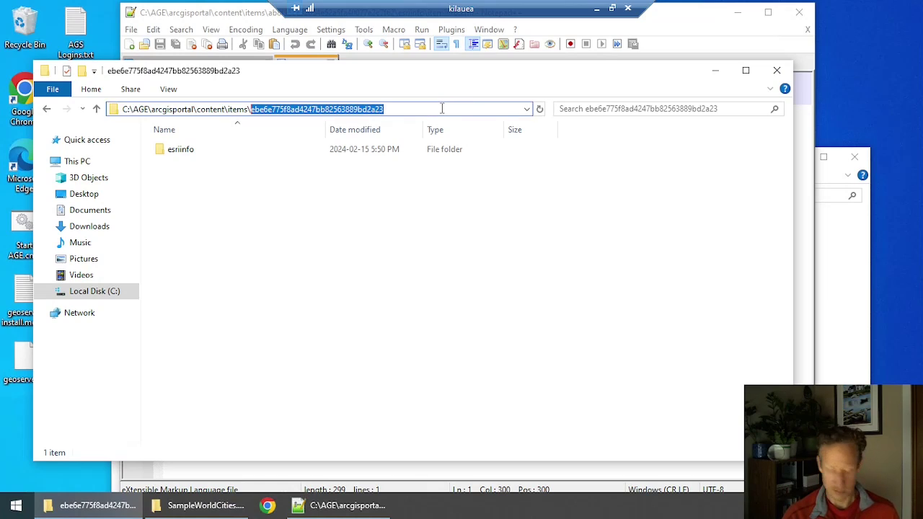
type("61be9d381810453eb817d64caa9078b9")
key("Return")
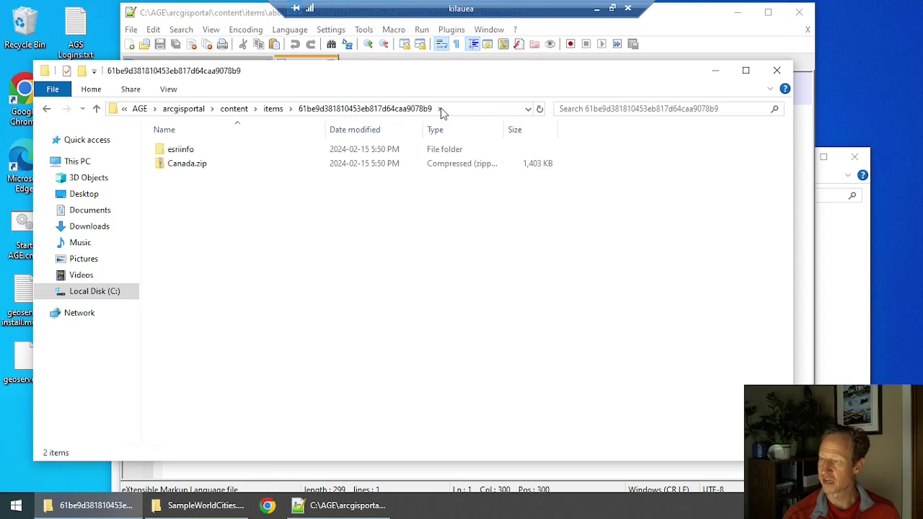
left_click(207, 165)
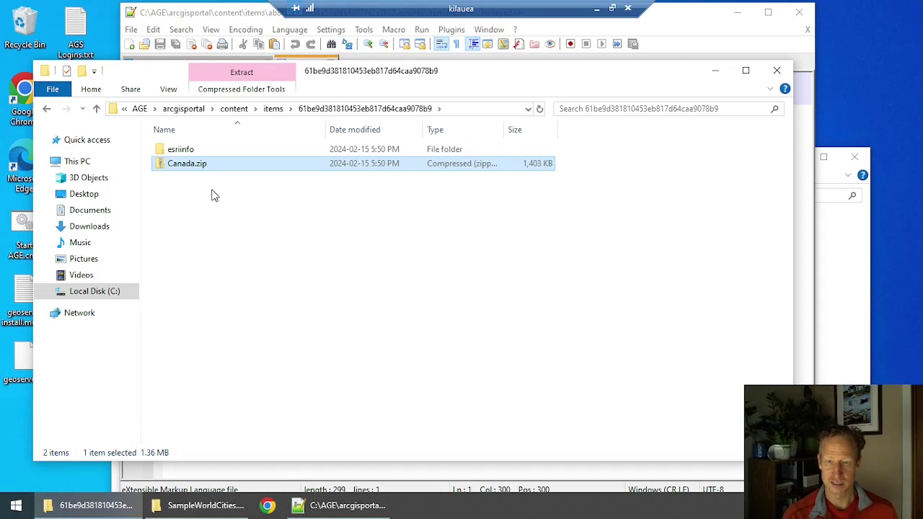
- Return to the portal's content list in Chrome and sign out of the democreator account
left_click(596, 8)
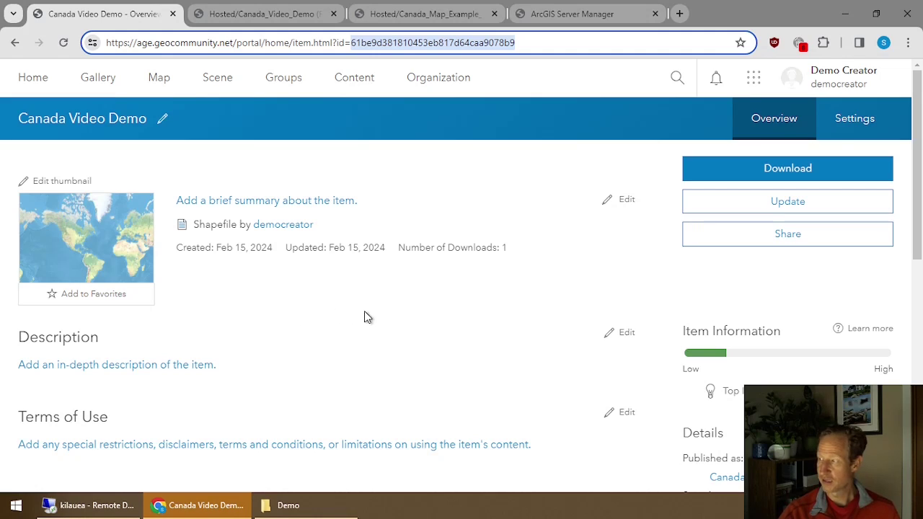
left_click(365, 86)
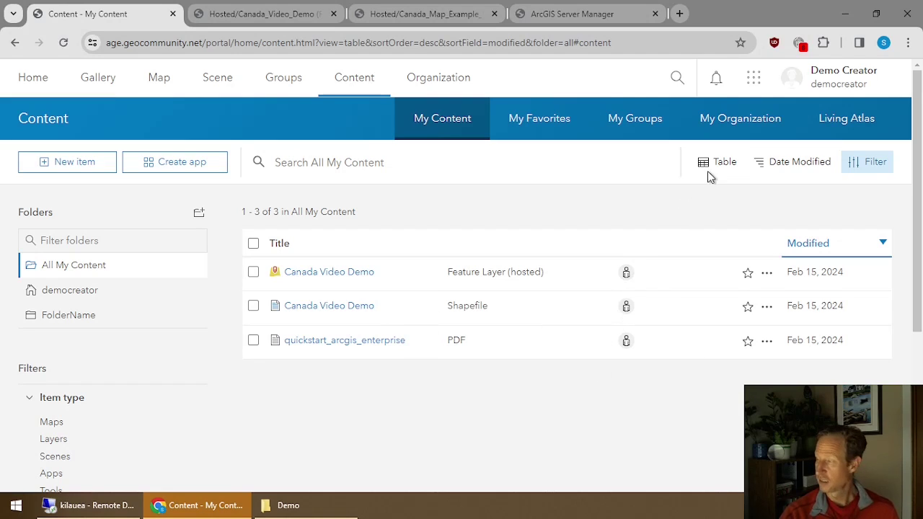
left_click(817, 81)
left_click(817, 320)
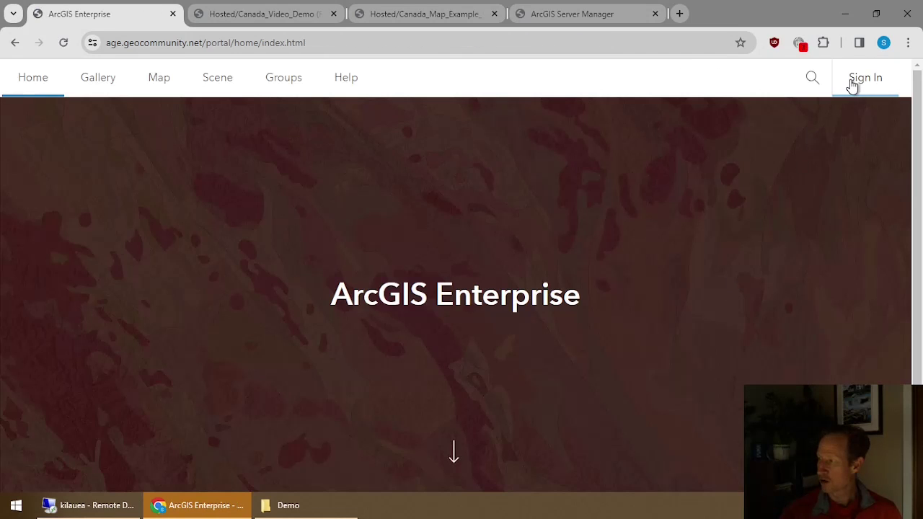
- Sign in with the saved demoviewer username and password, and view the content shared within My Organization
left_click(851, 80)
left_click(437, 277)
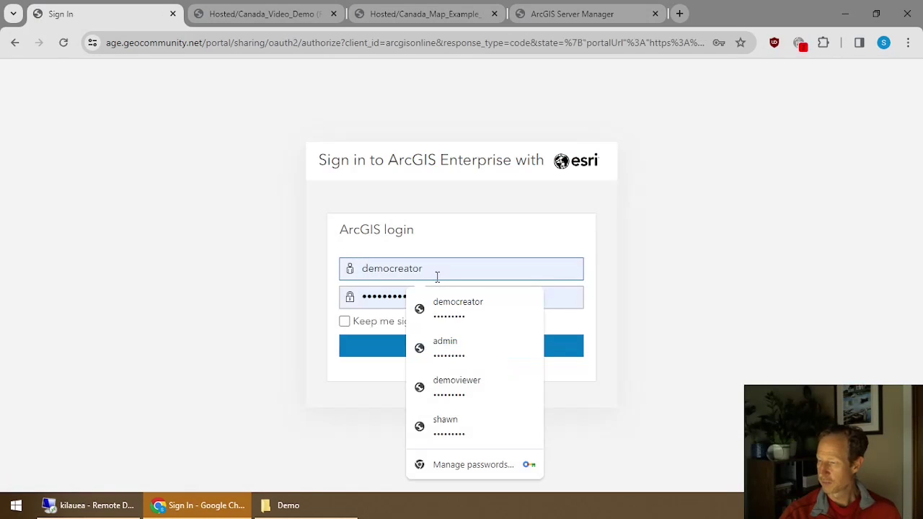
left_click(462, 387)
left_click(453, 349)
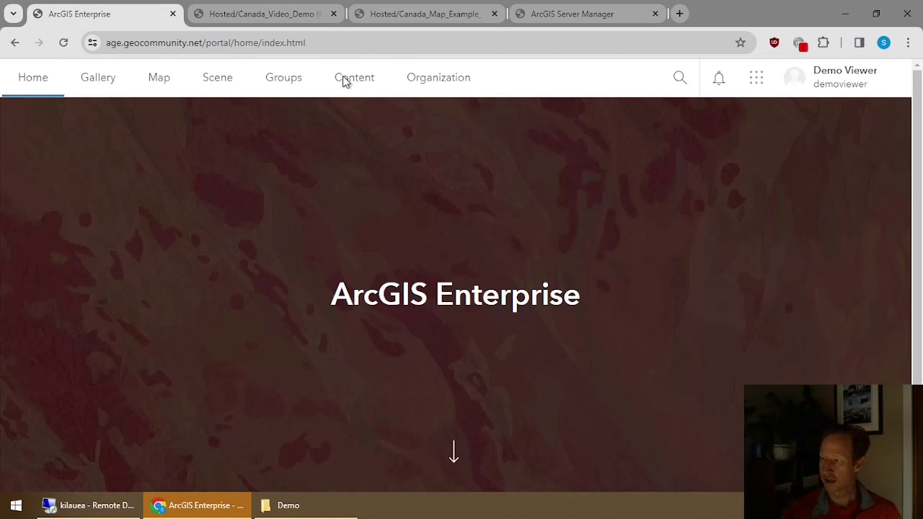
left_click(344, 79)
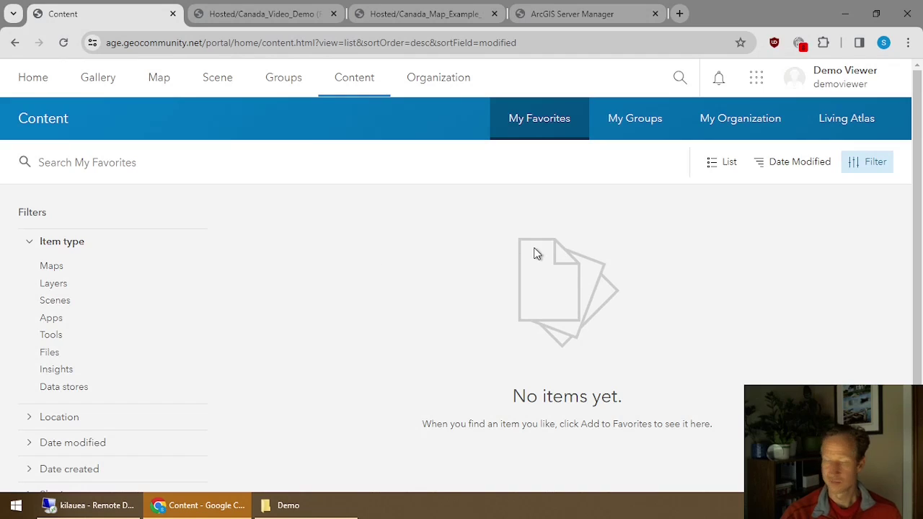
left_click(741, 127)
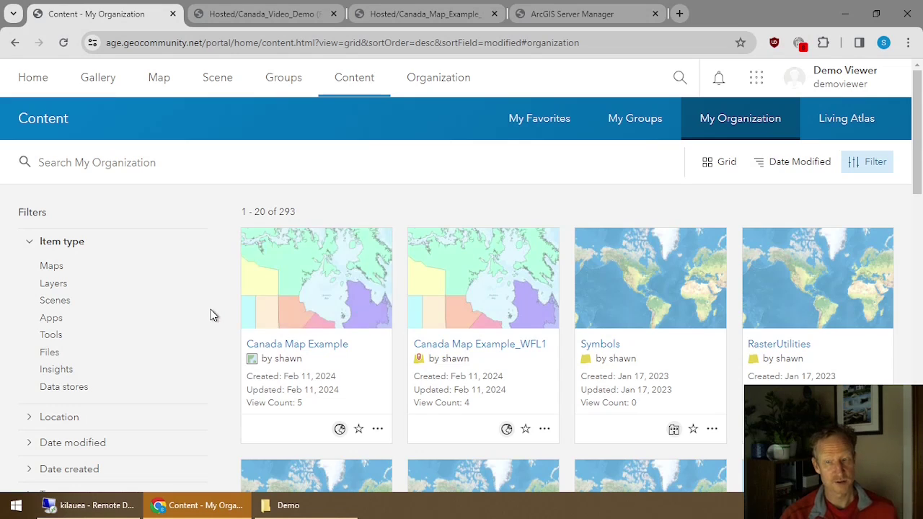
- Sign out of demoviewer and sign back in with the saved democreator username and password
left_click(844, 75)
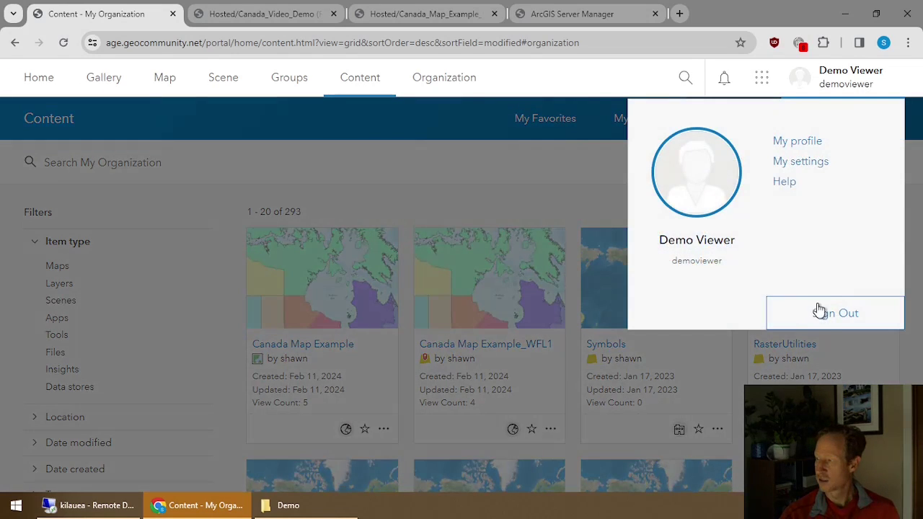
left_click(829, 312)
left_click(858, 78)
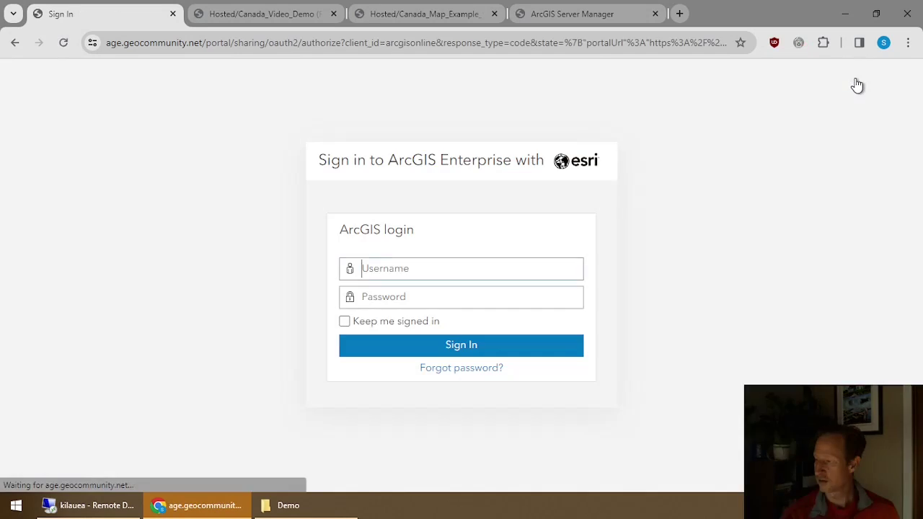
left_click(425, 269)
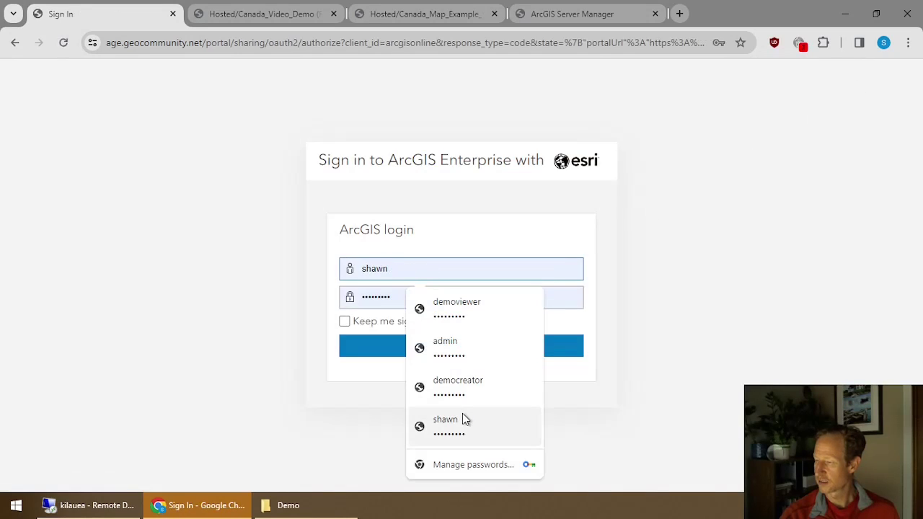
left_click(467, 390)
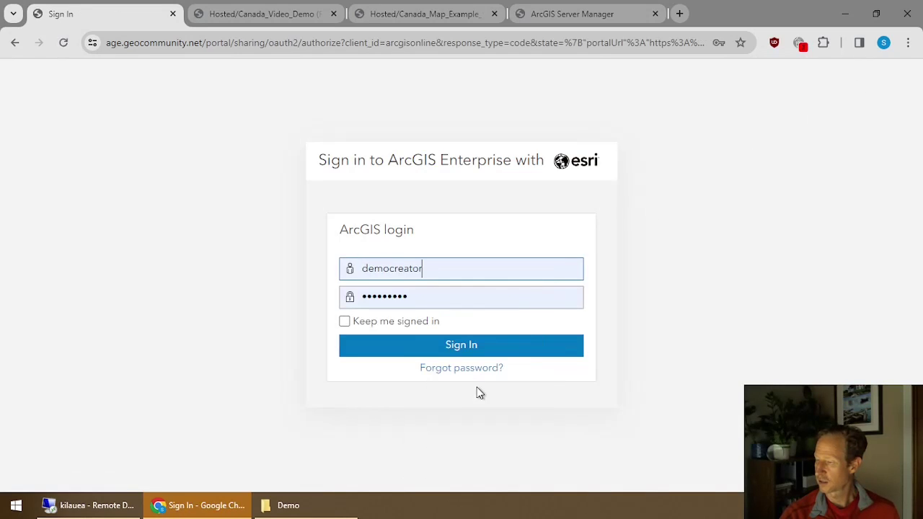
left_click(476, 350)
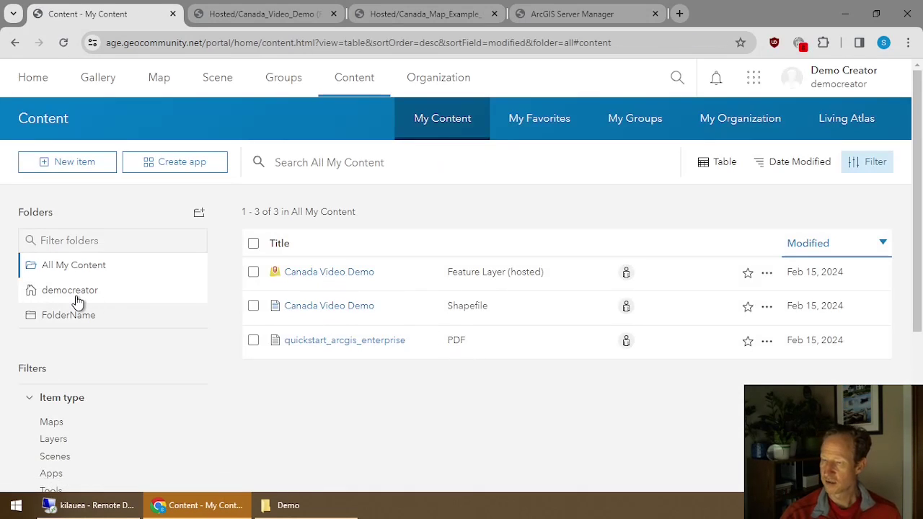
- Compare the items listed in FolderName, All My Content, and the democreator folder, ending in FolderName
left_click(69, 325)
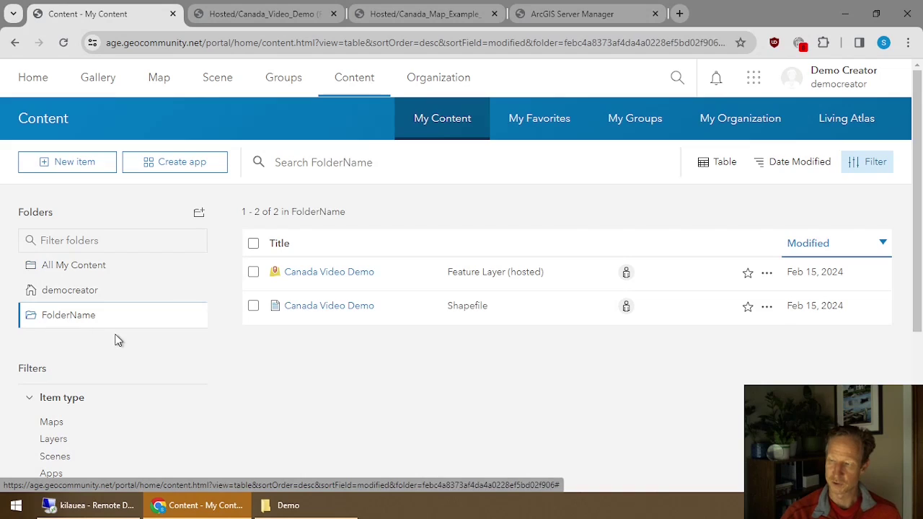
left_click(77, 266)
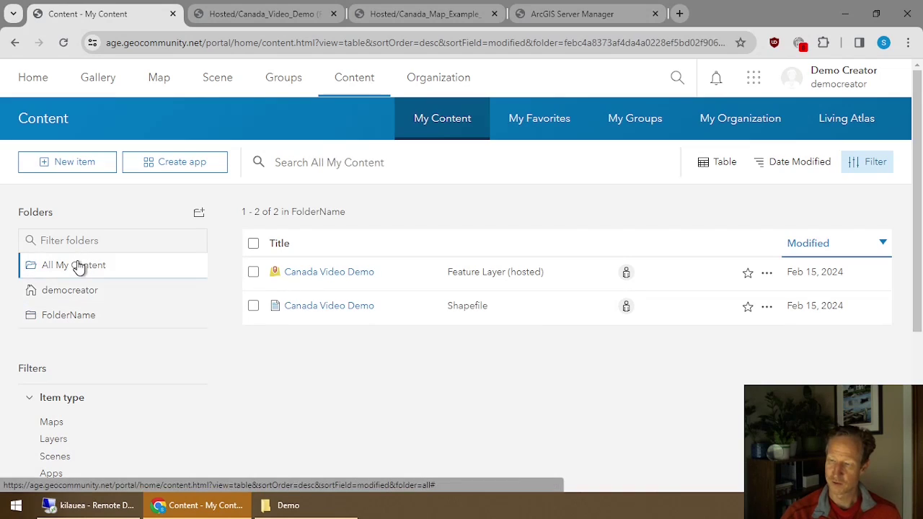
left_click(72, 290)
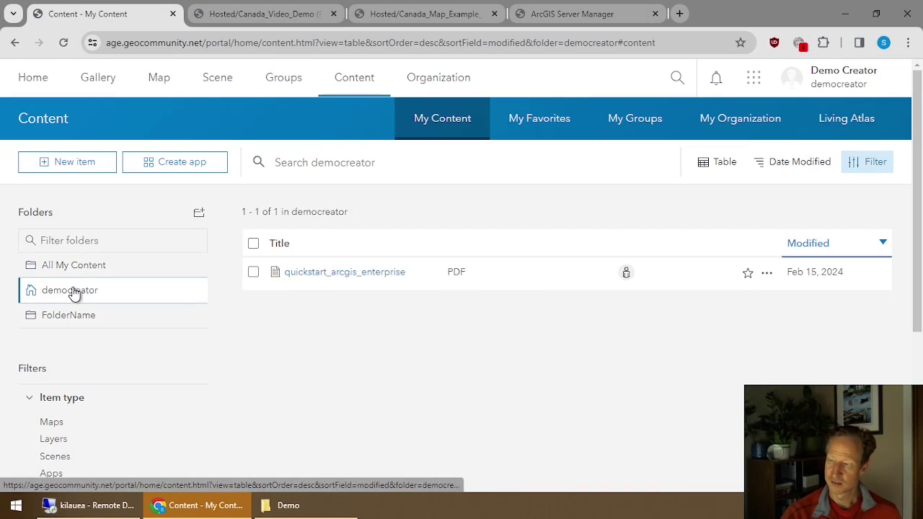
left_click(80, 315)
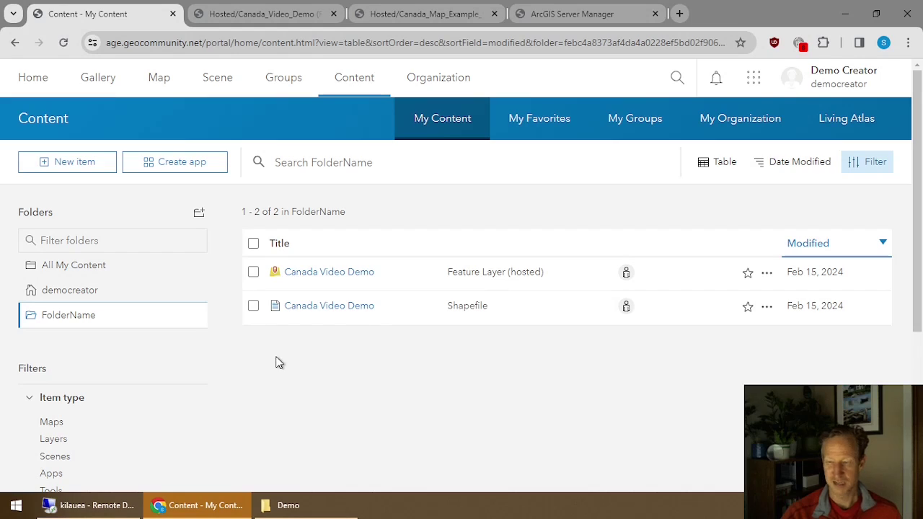
- Switch to kilauea, go up to the items directory, and open the hosted feature layer's item folder
left_click(68, 508)
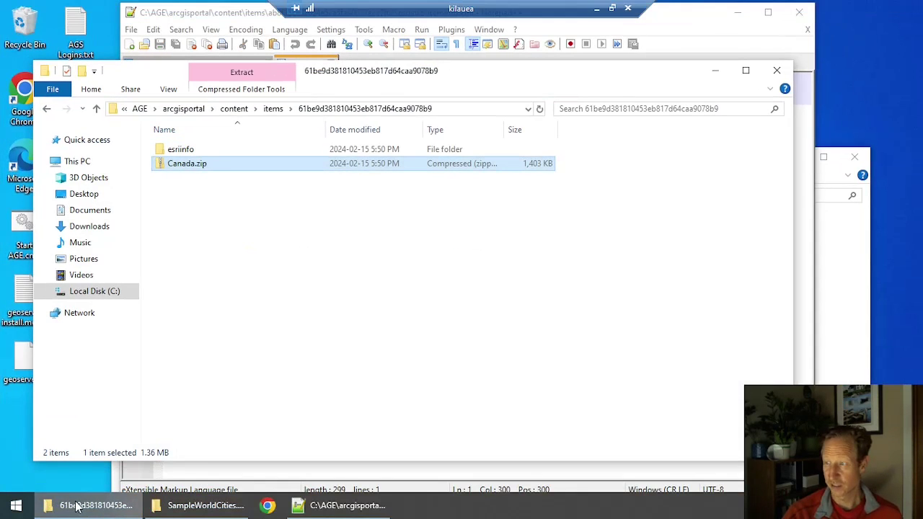
left_click(272, 109)
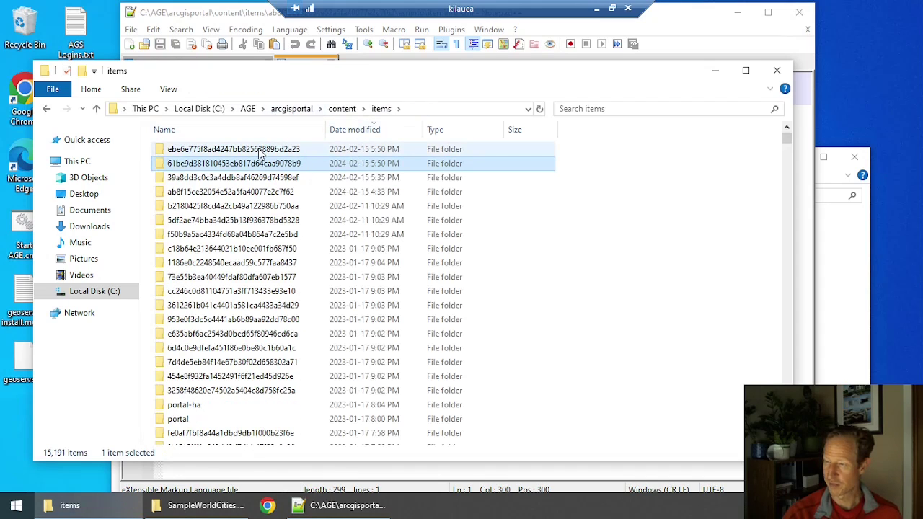
double_click(253, 150)
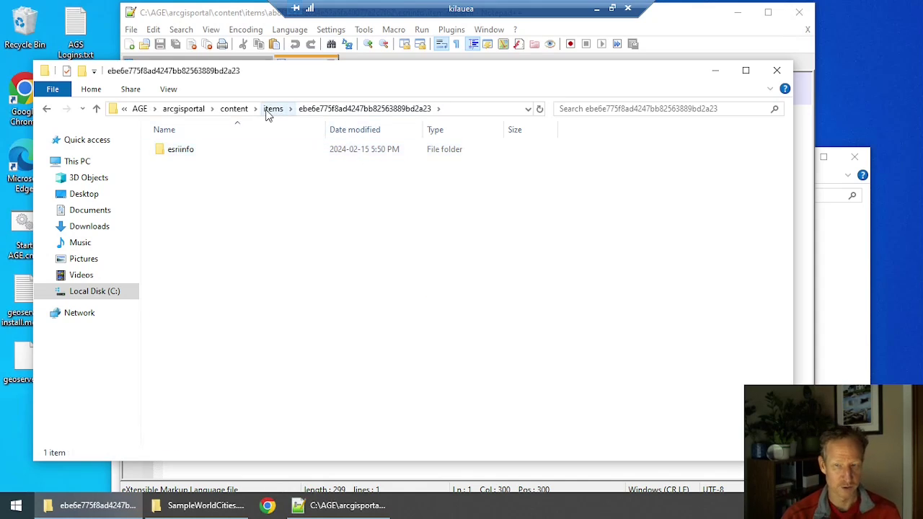
- Return to the portal, open the Canada Video Demo hosted feature layer's item details, and set its sharing level to Organization
left_click(596, 12)
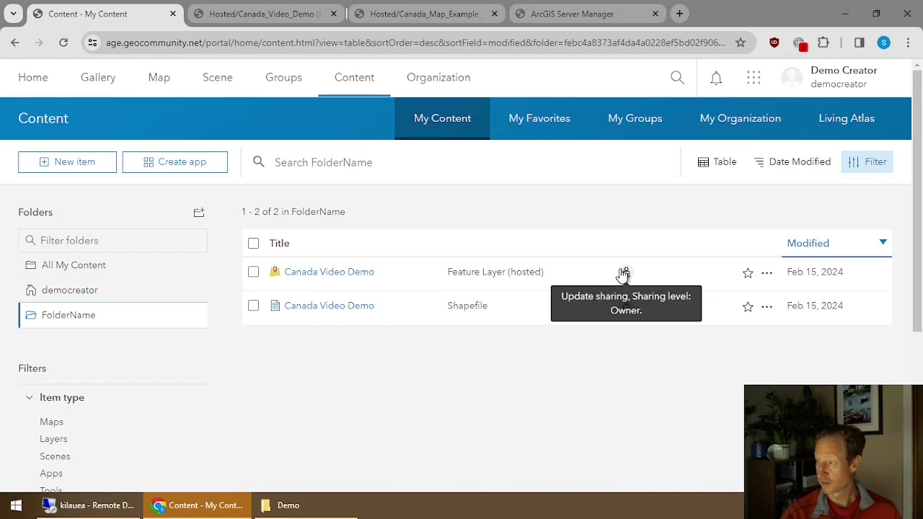
left_click(766, 273)
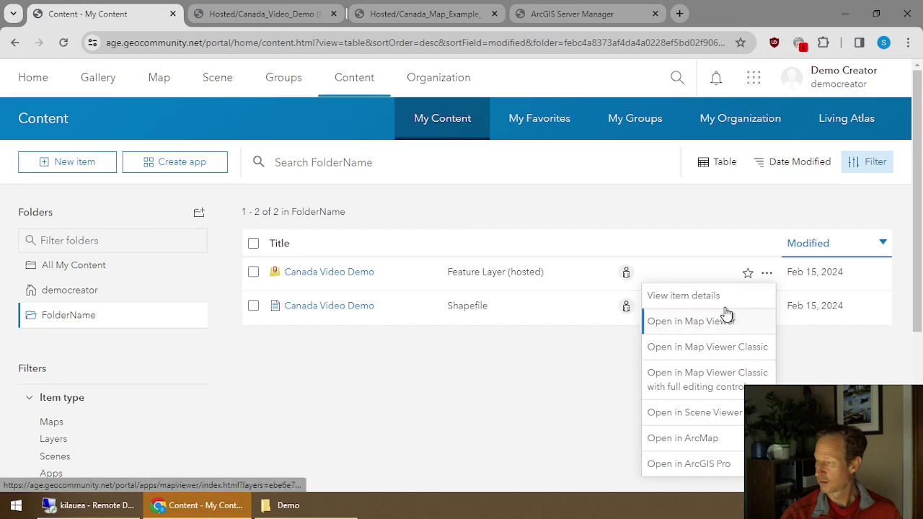
left_click(707, 295)
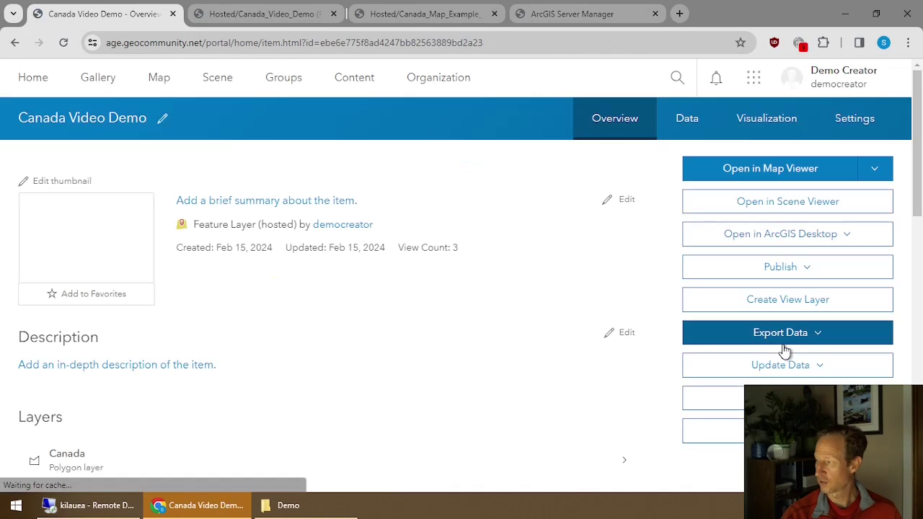
left_click(788, 397)
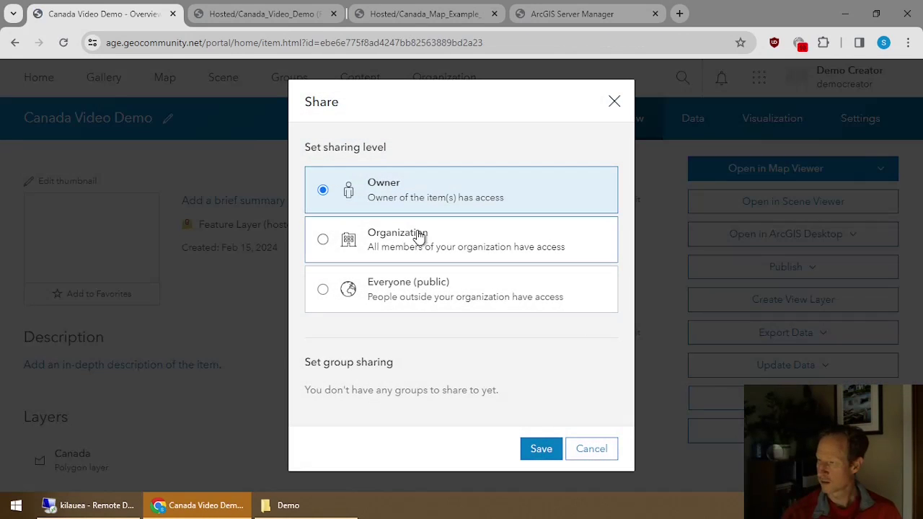
left_click(389, 244)
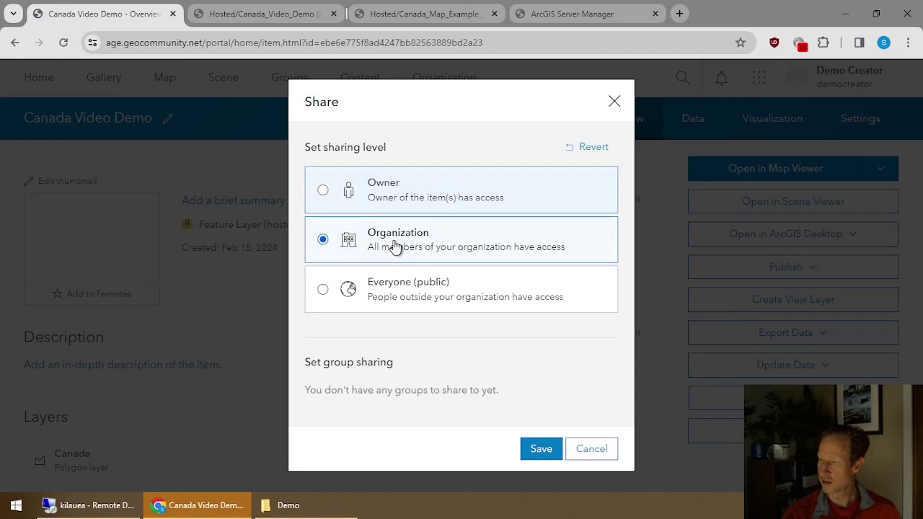
left_click(549, 453)
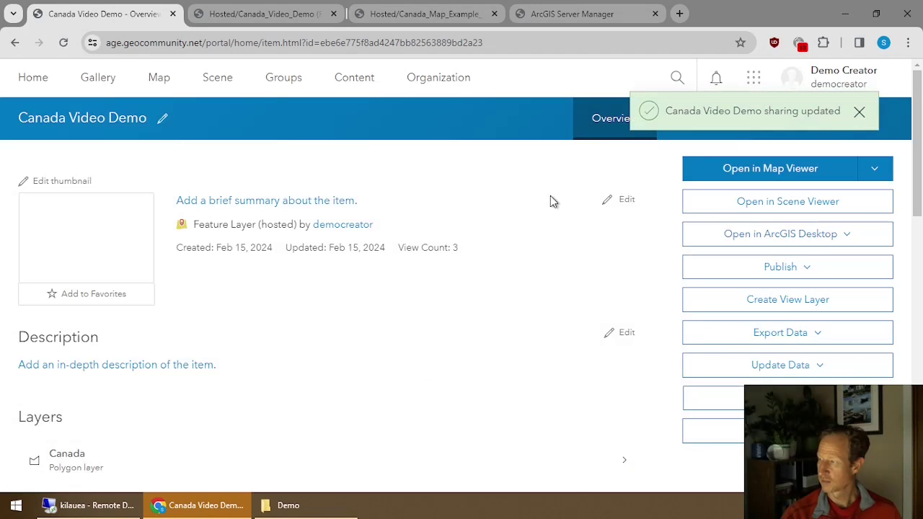
- Sign out of democreator and sign in with the saved demoviewer username and password
left_click(863, 85)
left_click(835, 318)
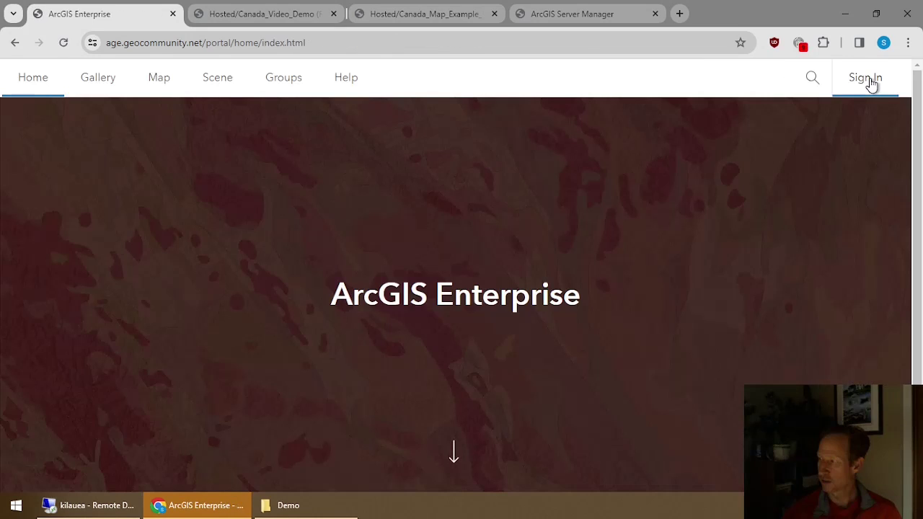
left_click(870, 78)
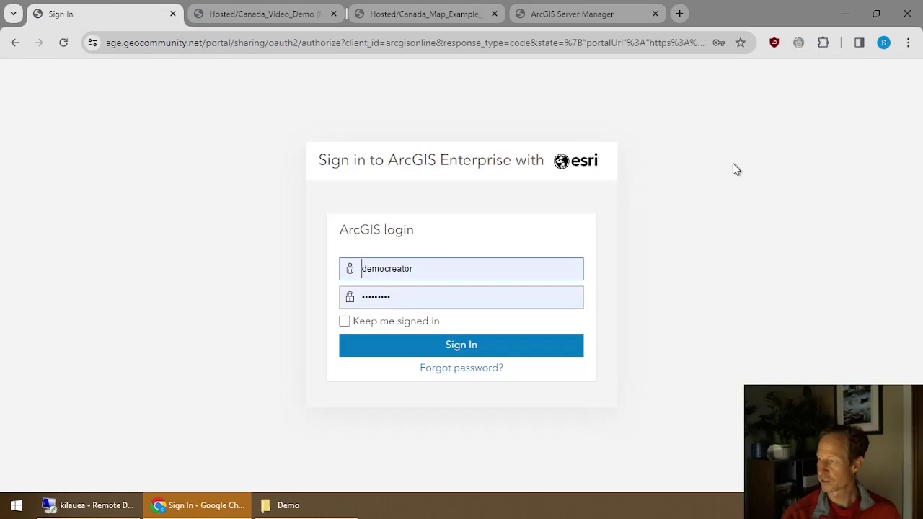
left_click(420, 269)
left_click(462, 387)
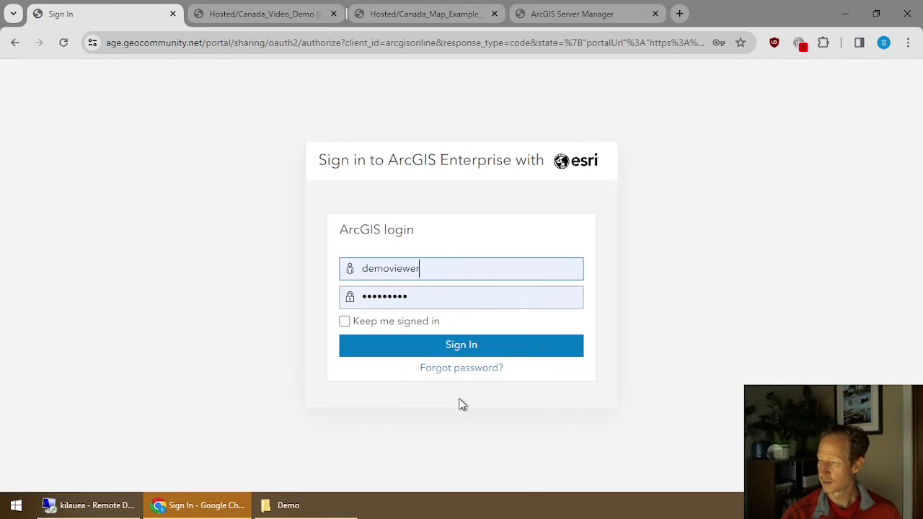
left_click(460, 348)
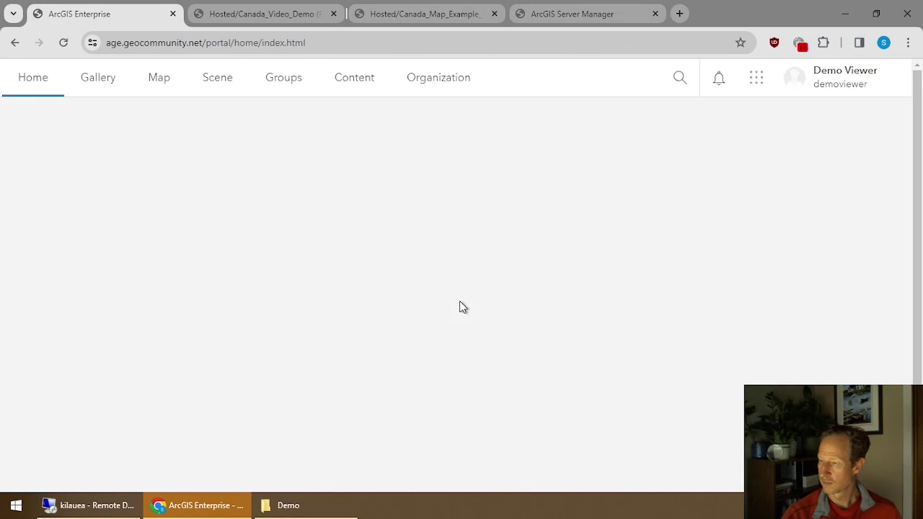
- List the content shared within My Organization and view the item details of Canada Video Demo
left_click(352, 81)
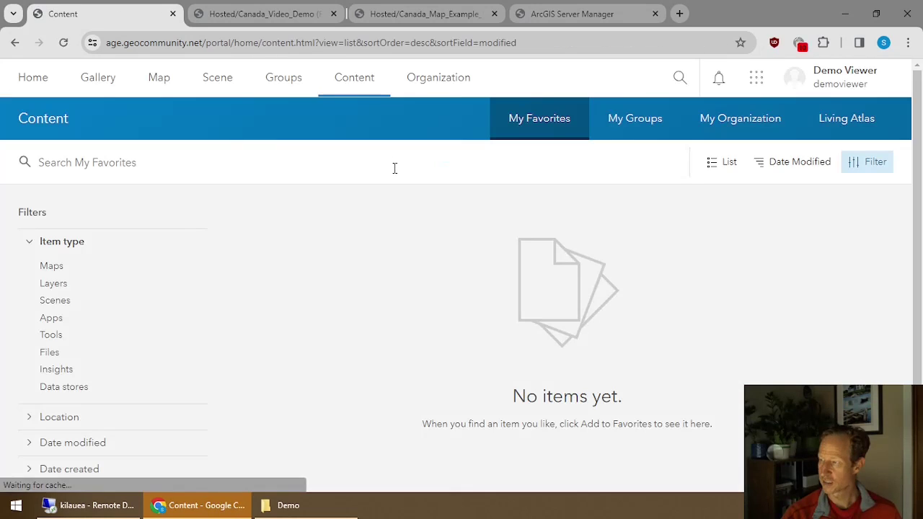
left_click(749, 125)
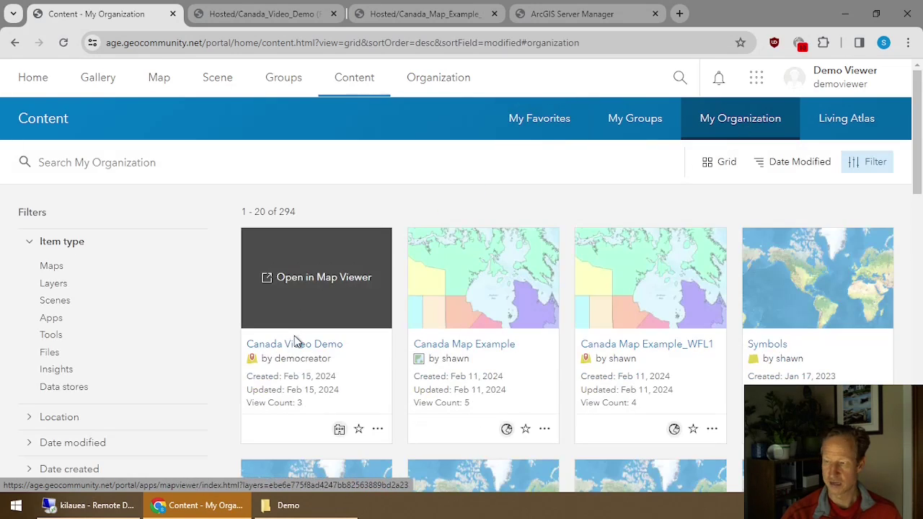
left_click(376, 428)
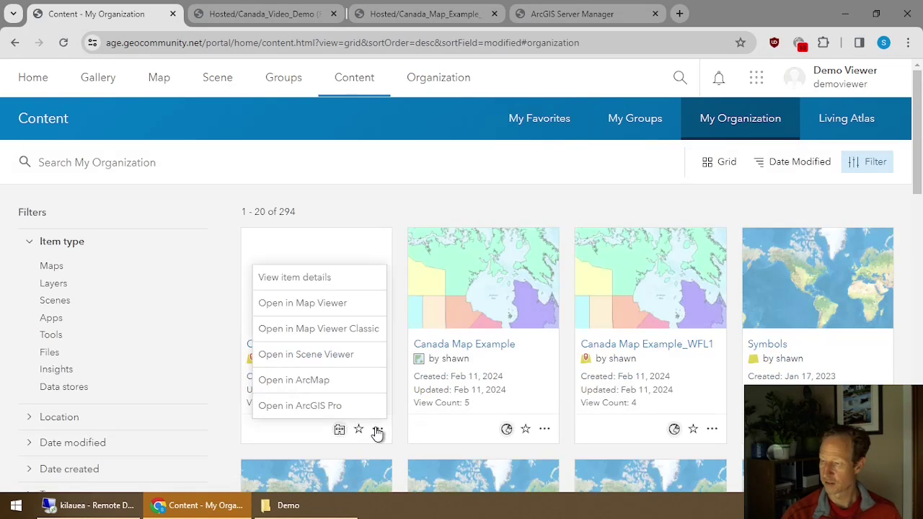
left_click(332, 284)
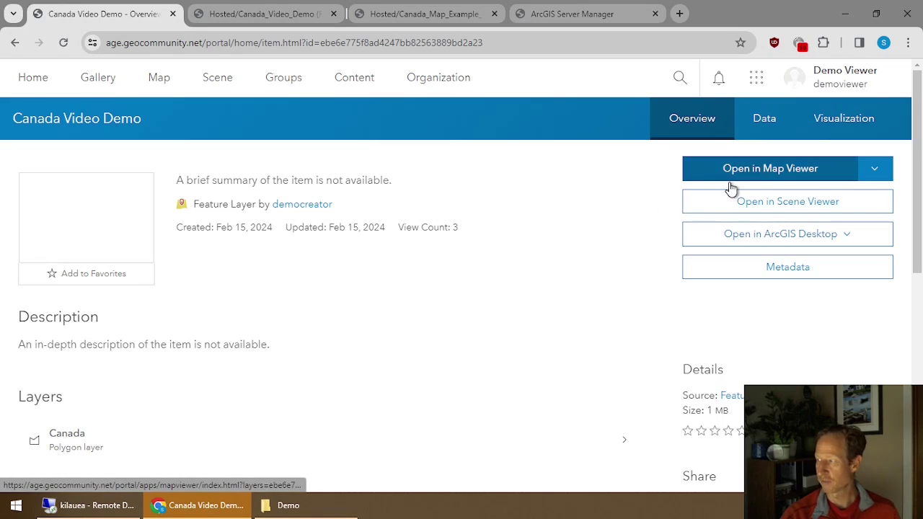
- View the service behind the item's URL and compare its supported operations with the Canada_Video_Demo FeatureServer page already open as democreator
scroll(623, 304, "down", 5)
scroll(623, 304, "down", 2)
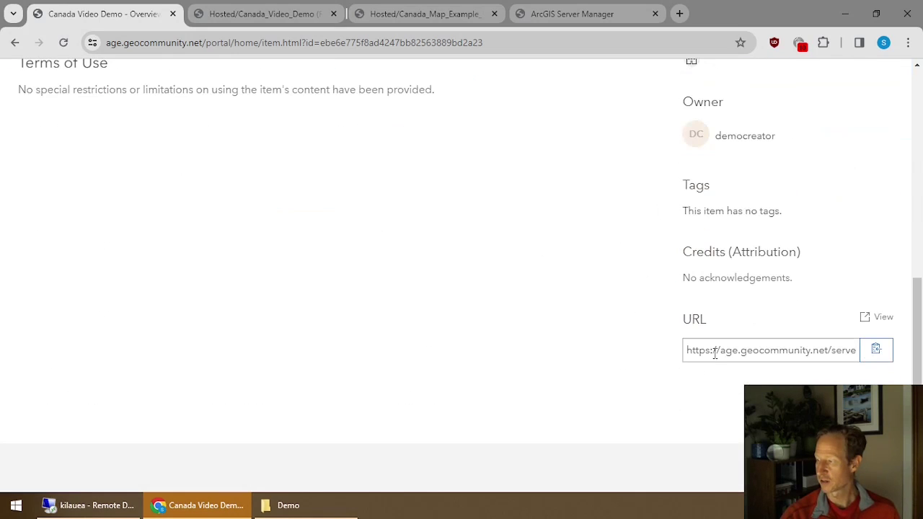
left_click(883, 319)
scroll(245, 227, "down", 5)
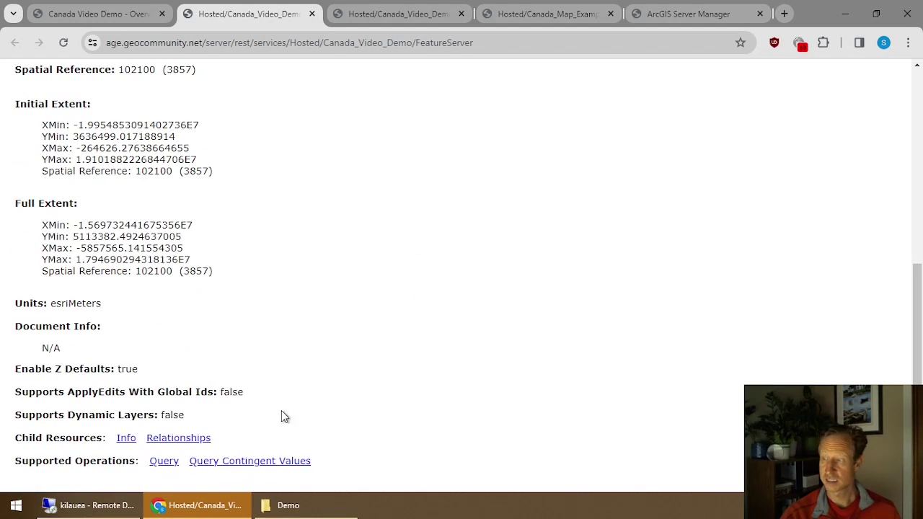
left_click(426, 18)
left_click(315, 170)
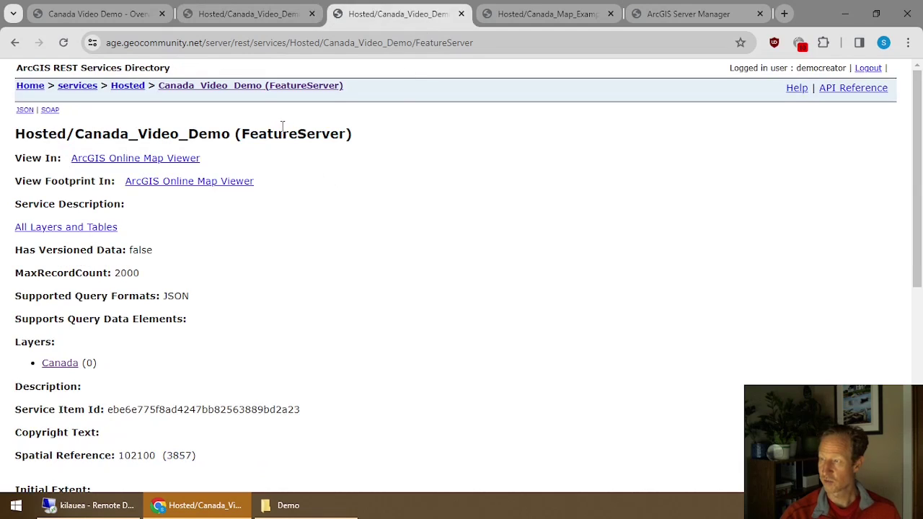
scroll(351, 194, "down", 5)
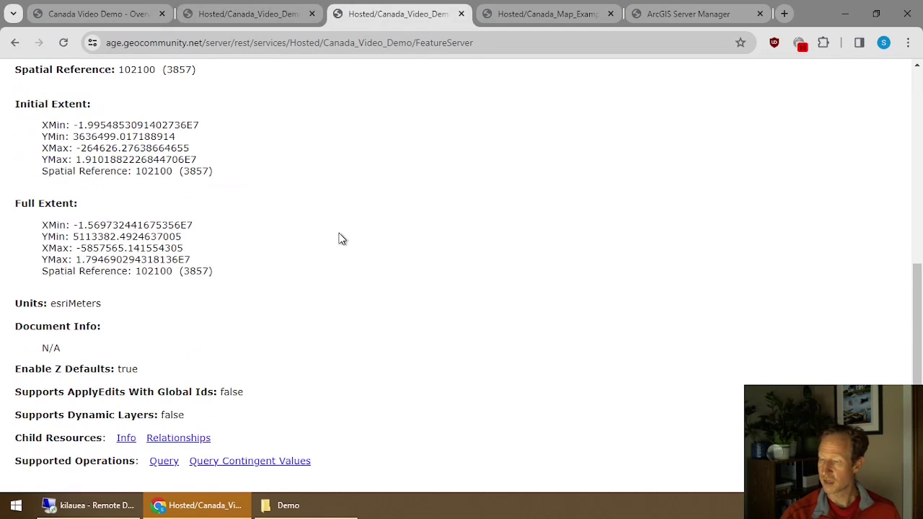
scroll(339, 240, "up", 5)
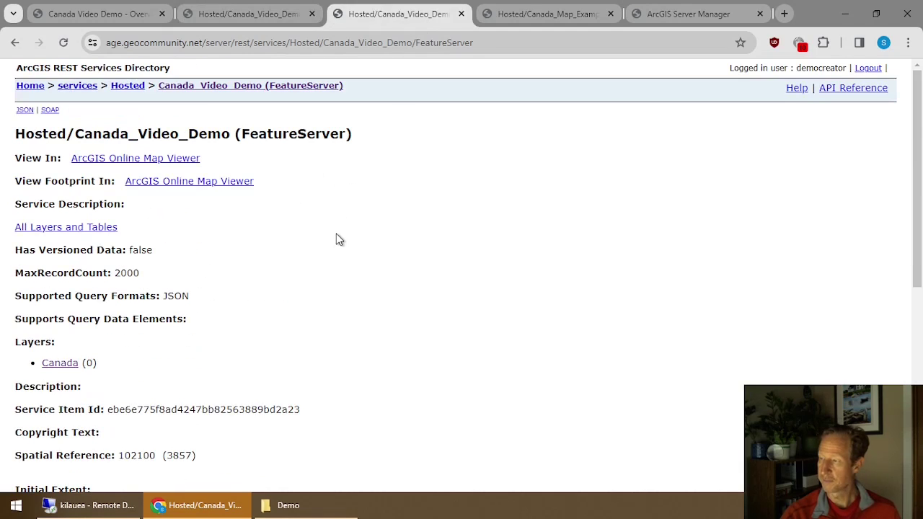
- Close the REST service pages and ArcGIS Server Manager, leaving only the Canada Video Demo item page open
left_click(461, 14)
left_click(461, 14)
left_click(462, 15)
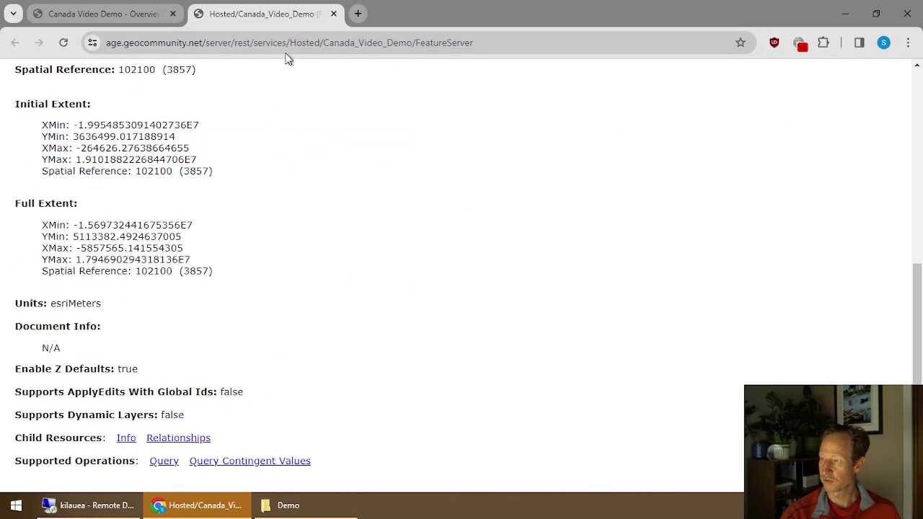
left_click(333, 14)
scroll(424, 312, "up", 10)
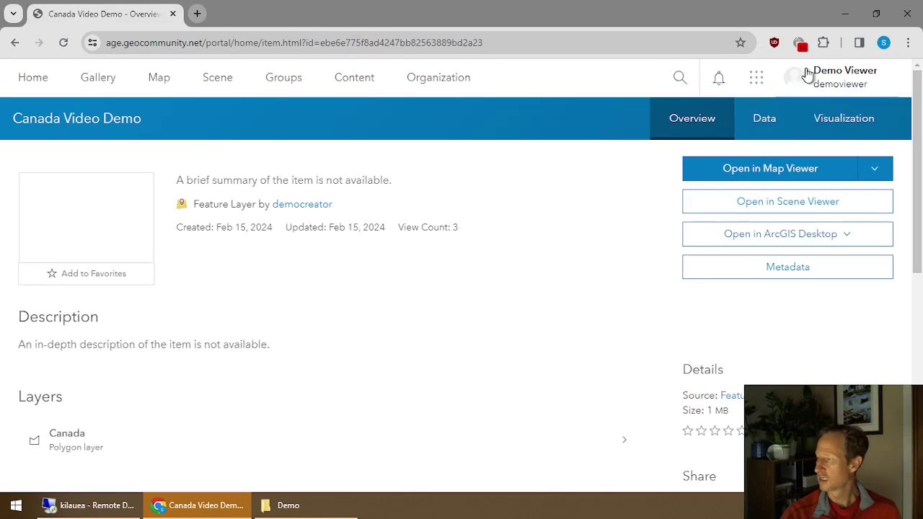
- Examine the Canada layer's attribute table as demoviewer, and return to the item's overview
left_click(769, 118)
scroll(339, 330, "down", 5)
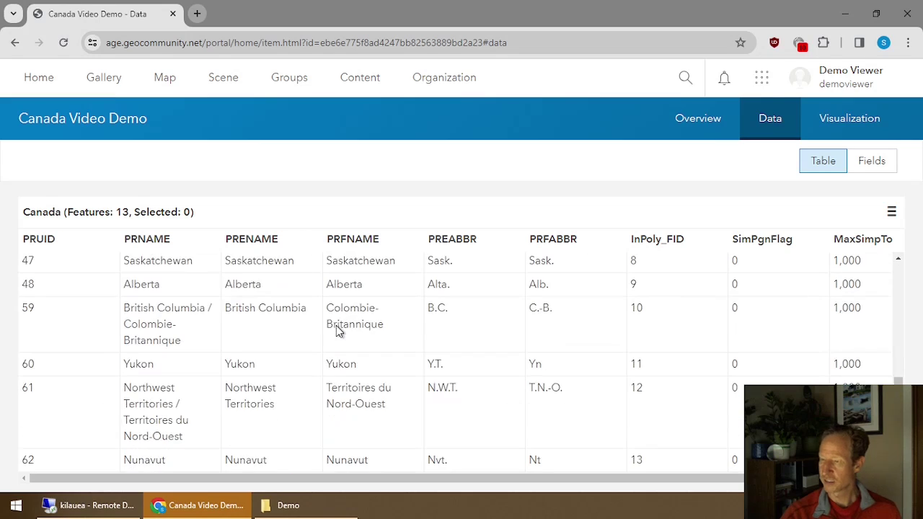
scroll(339, 330, "up", 5)
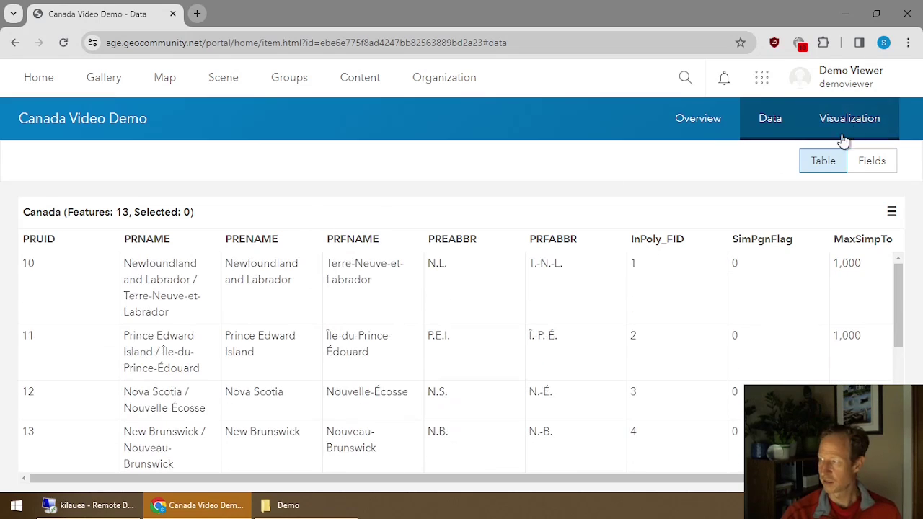
left_click(712, 132)
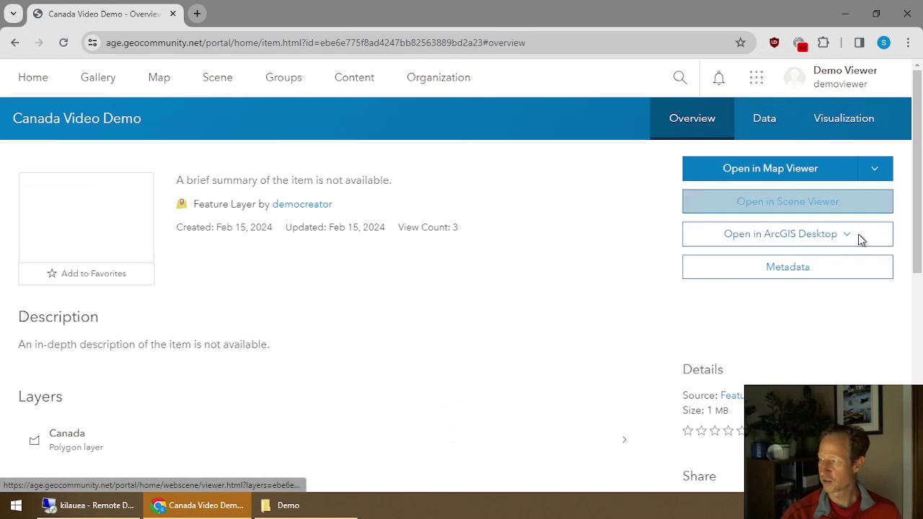
- Open Canada Video Demo in Map Viewer and try to save the untitled map with Save as
left_click(793, 168)
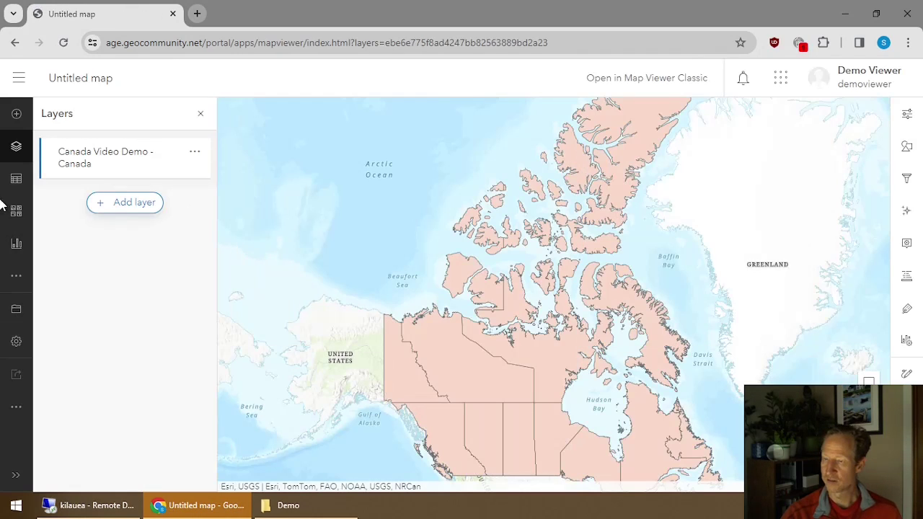
left_click(20, 314)
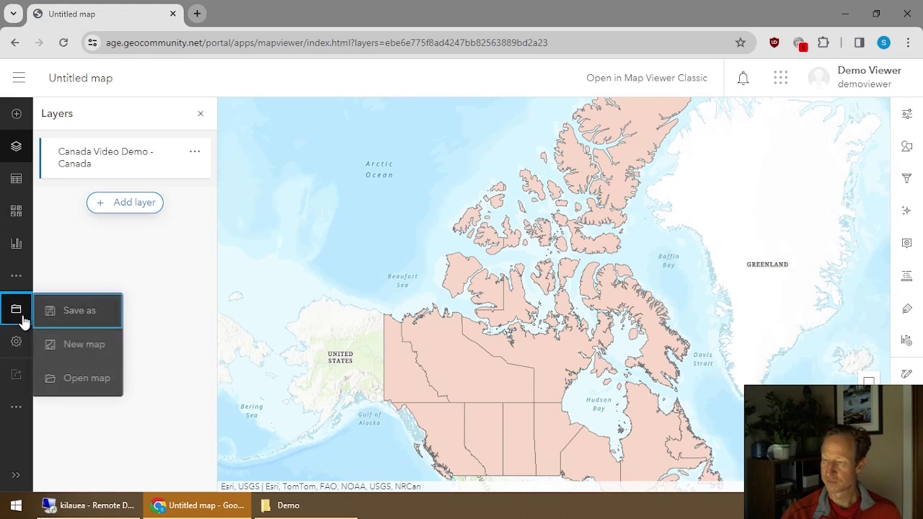
left_click_drag(410, 312, 408, 243)
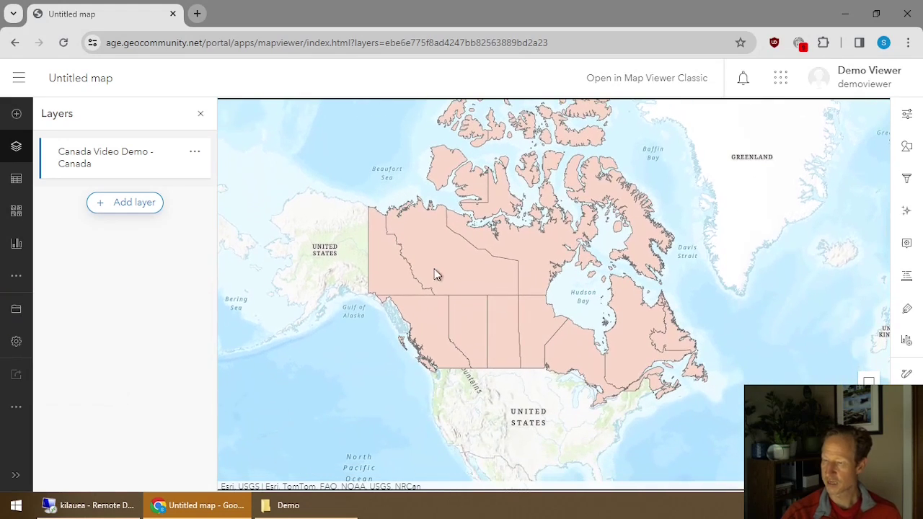
left_click(29, 304)
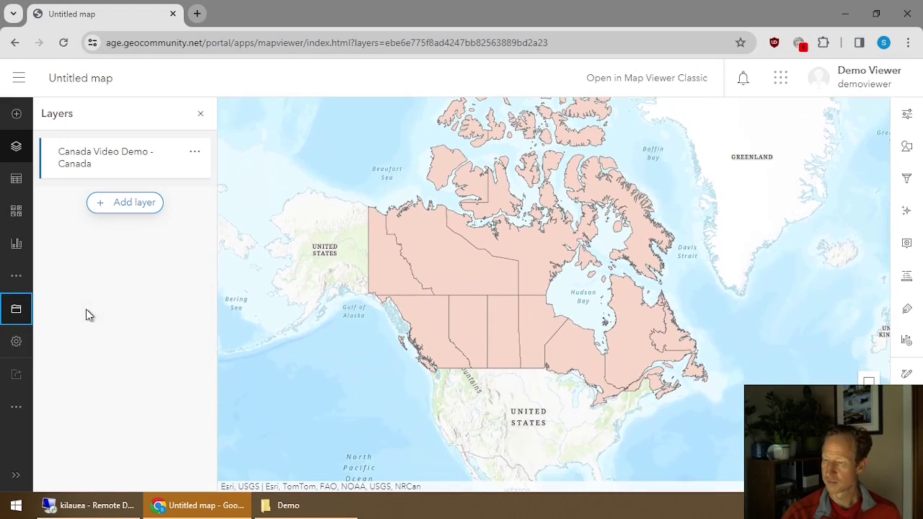
left_click(14, 312)
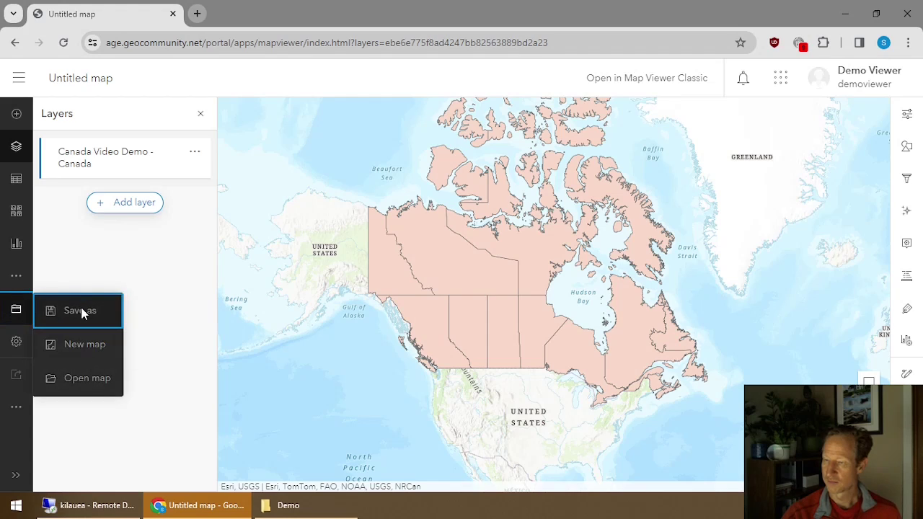
left_click(82, 310)
left_click(9, 309)
left_click(92, 310)
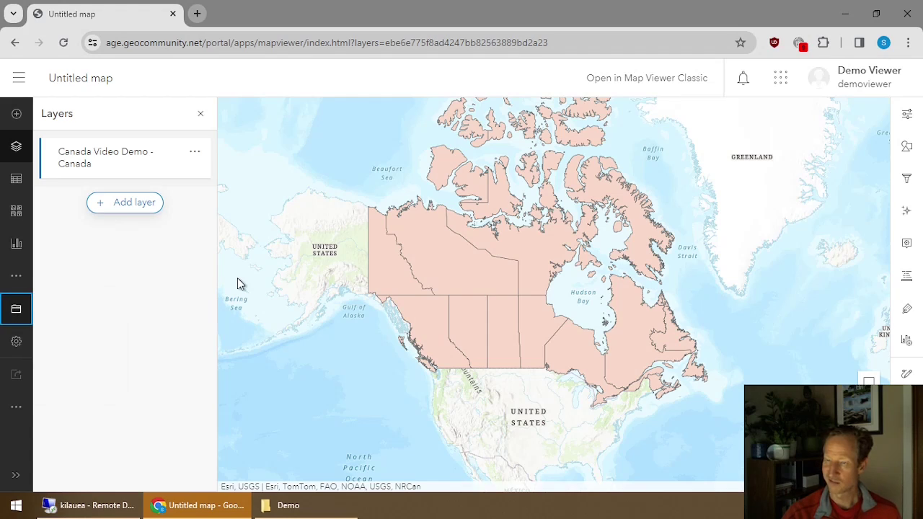
left_click(16, 312)
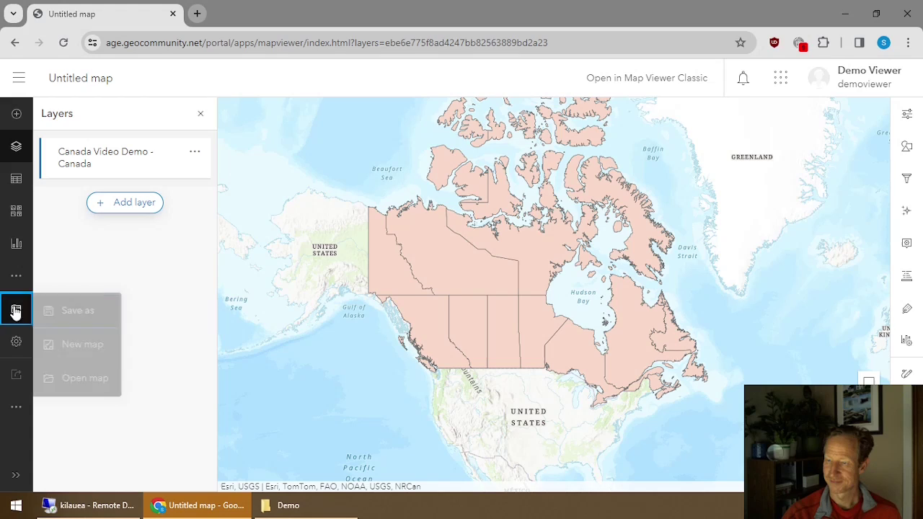
left_click(79, 310)
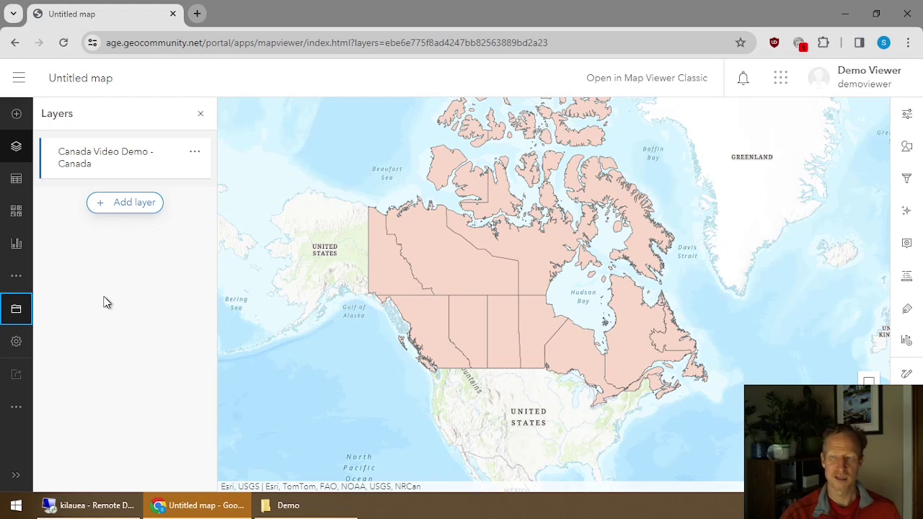
- Sign out of the demoviewer account from Map Viewer
left_click(852, 78)
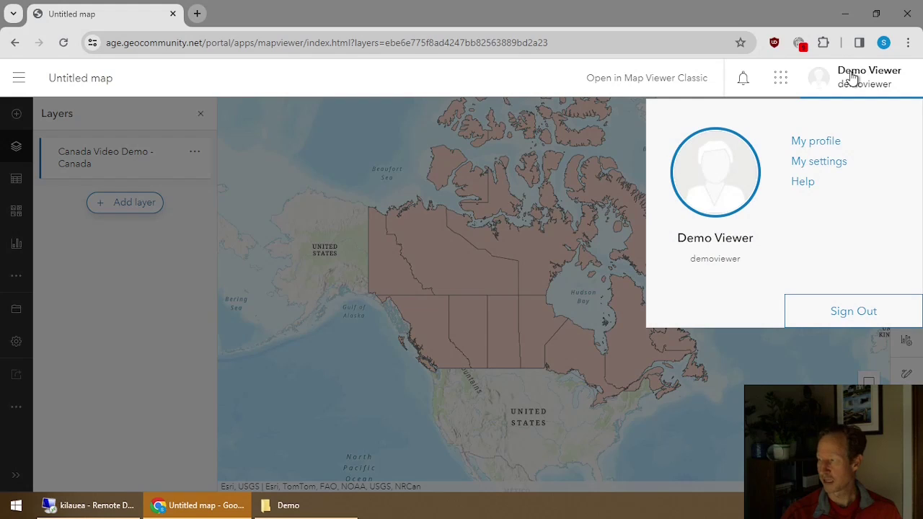
left_click(858, 312)
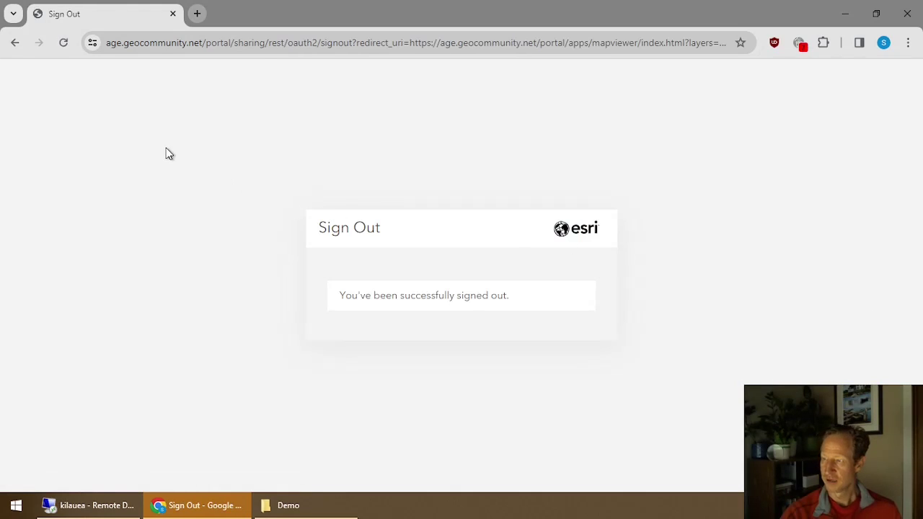